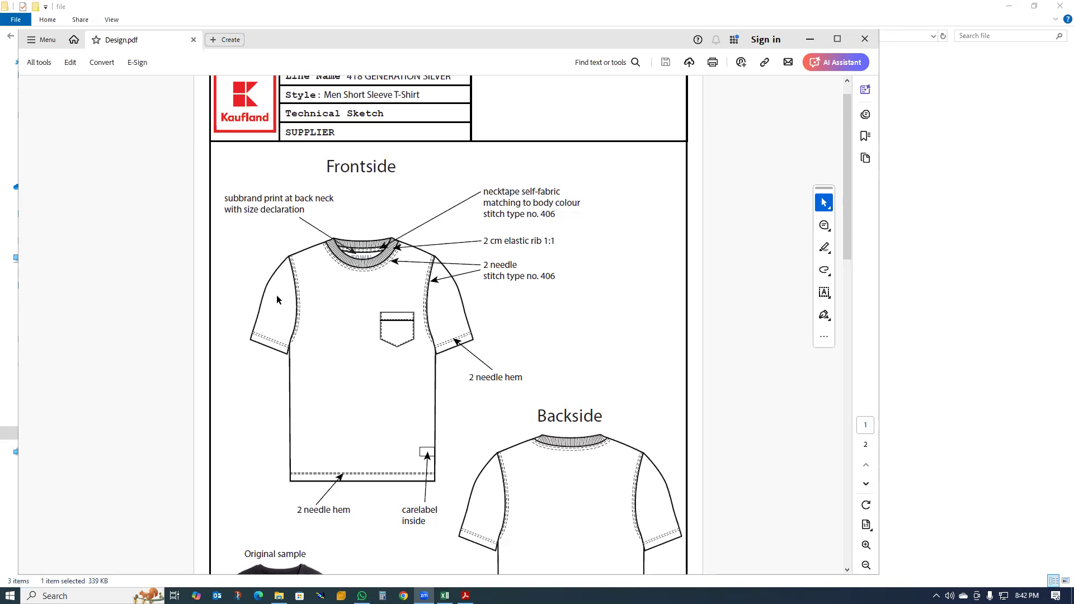
- Examine the T-shirt sketch in the maximized Design.pdf, checking the neck rib, stitching, pocket and hem callouts
scroll(272, 256, "up", 1)
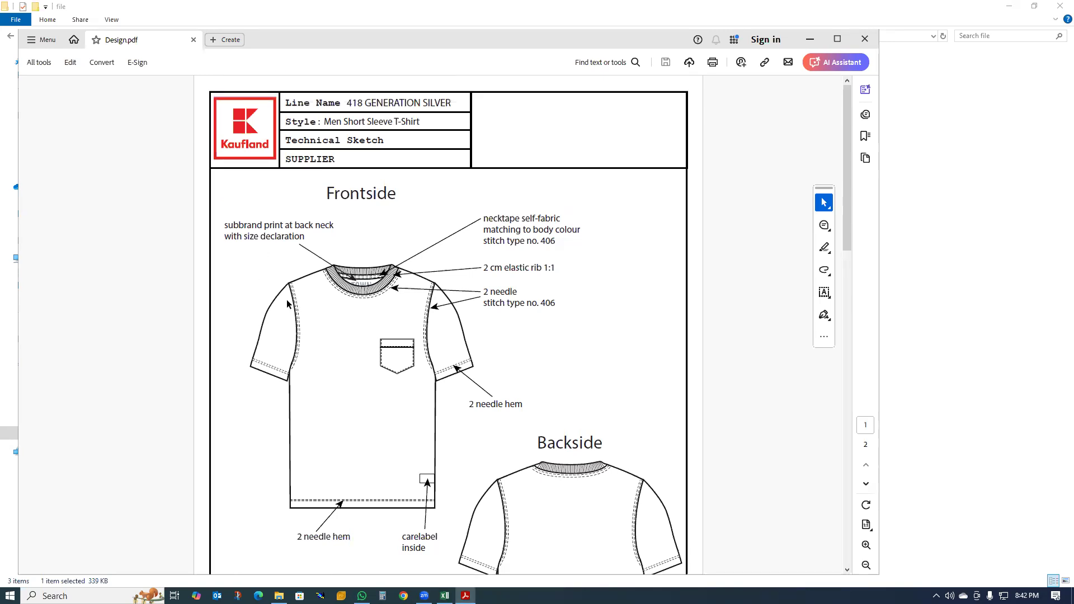
scroll(178, 253, "up", 5, "ctrl")
scroll(124, 264, "up", 1, "ctrl")
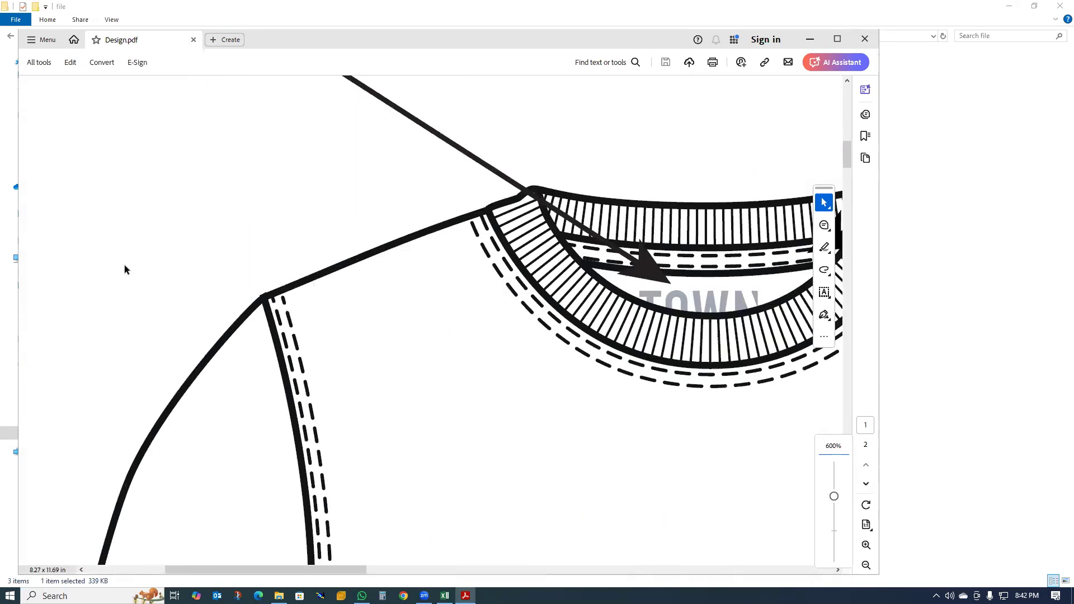
scroll(258, 260, "down", 1, "ctrl")
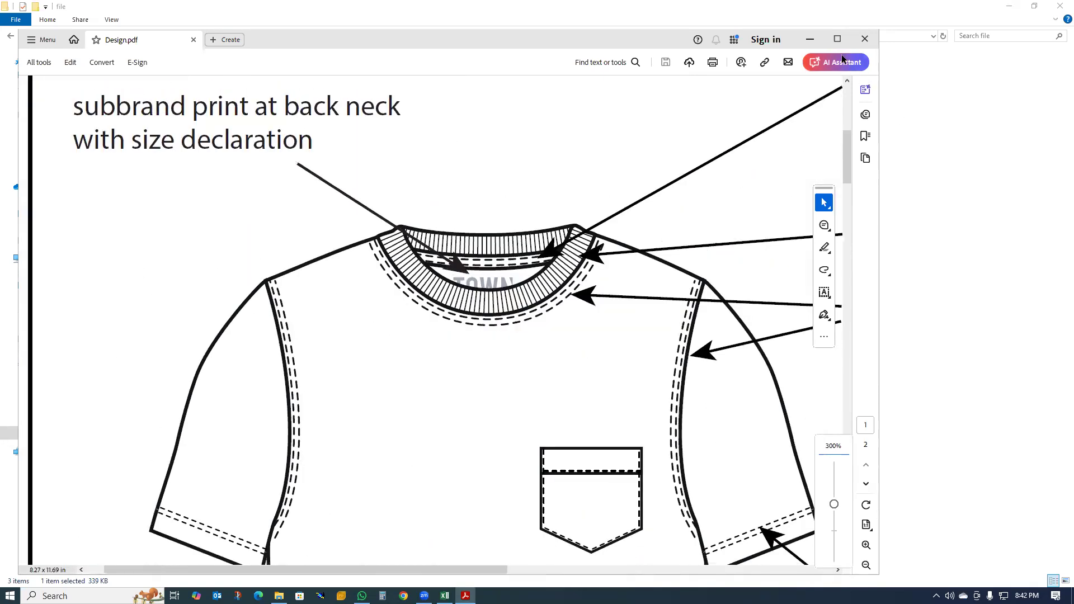
left_click(837, 39)
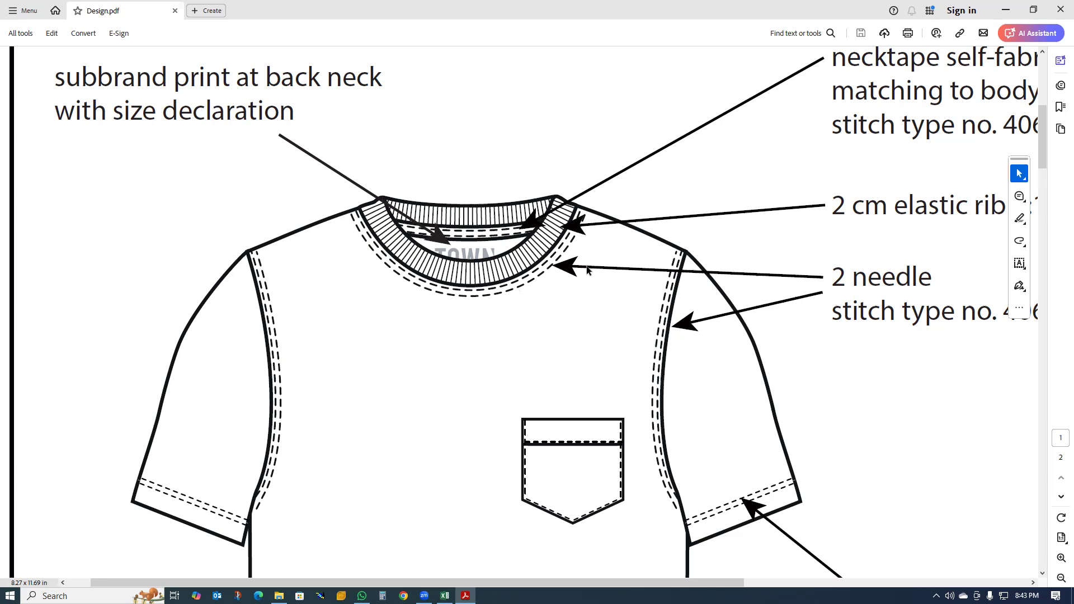
scroll(561, 240, "down", 4)
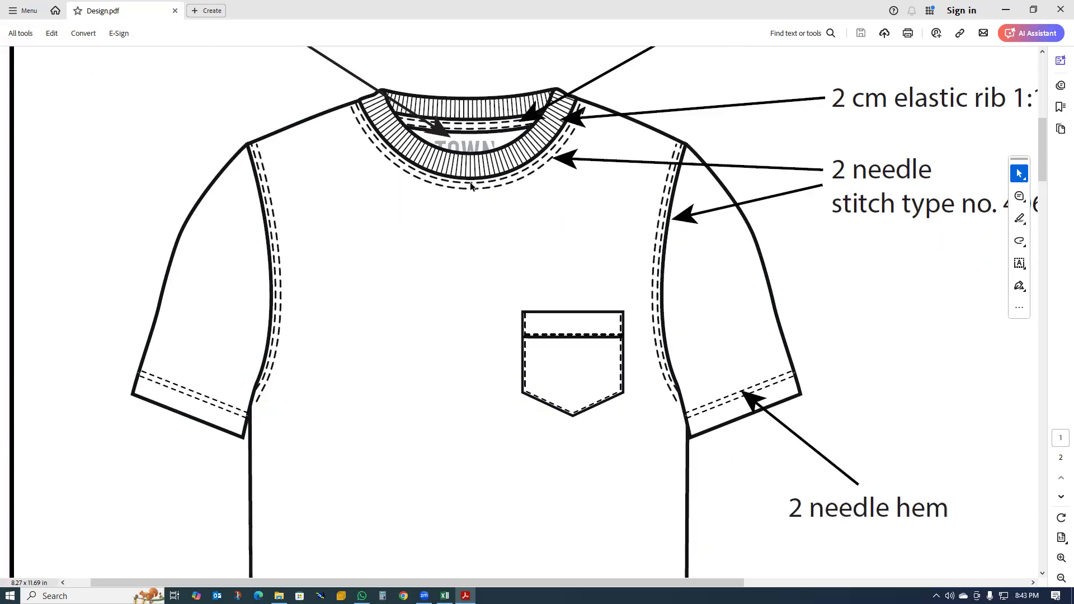
scroll(582, 109, "down", 1)
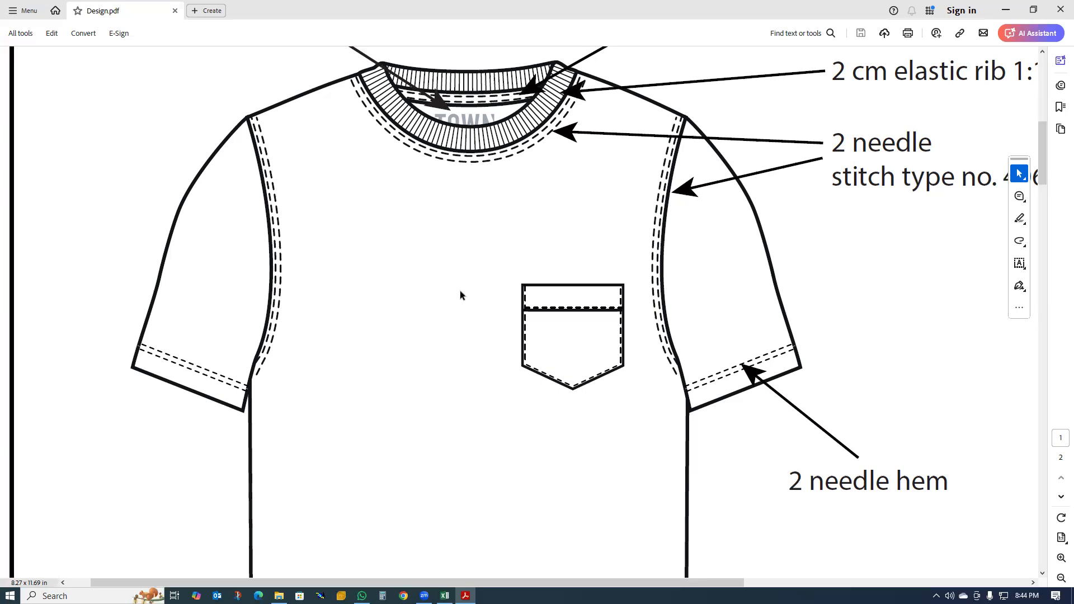
scroll(457, 373, "up", 1)
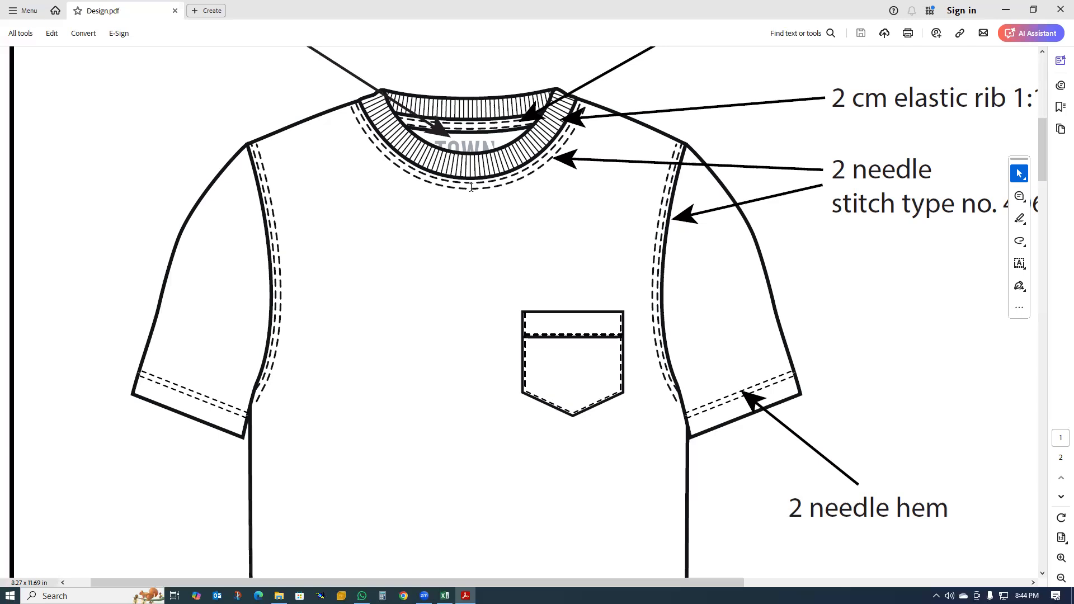
scroll(489, 219, "down", 5)
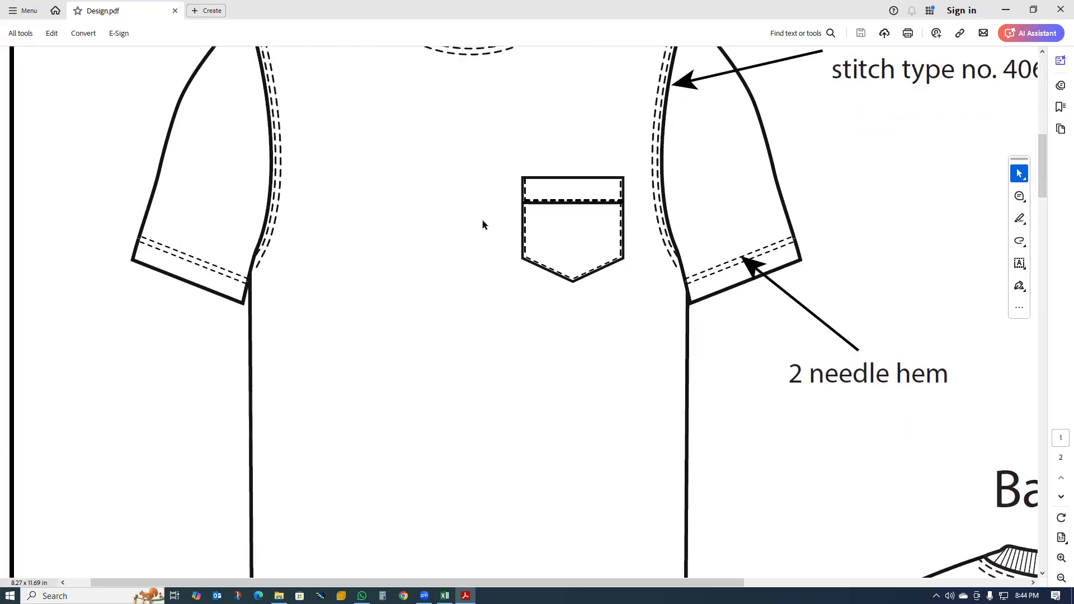
scroll(483, 224, "down", 5, "ctrl")
scroll(482, 227, "up", 1, "ctrl")
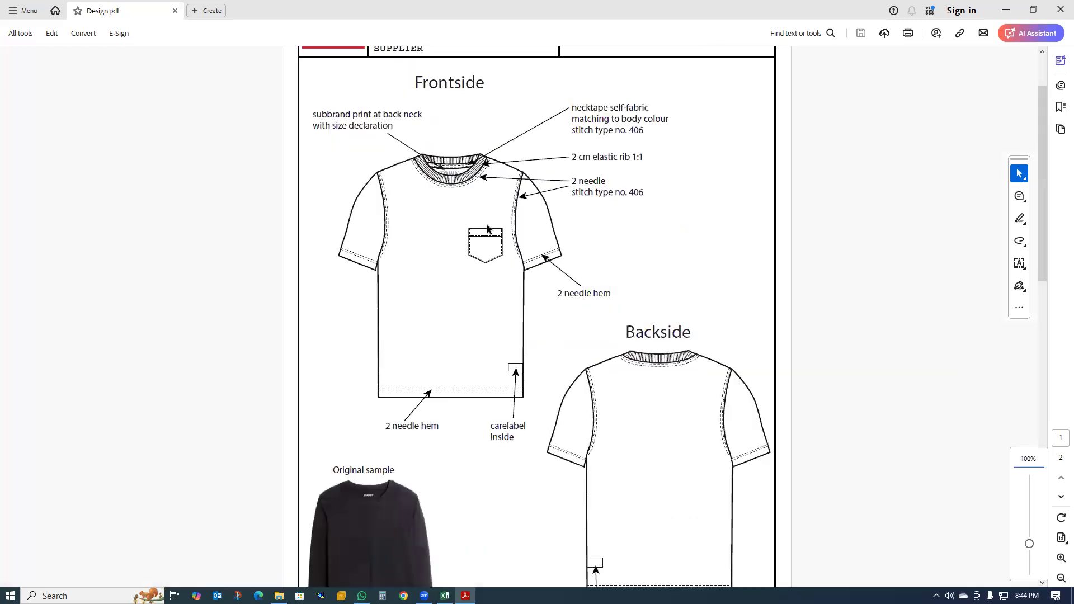
scroll(489, 230, "up", 4, "ctrl")
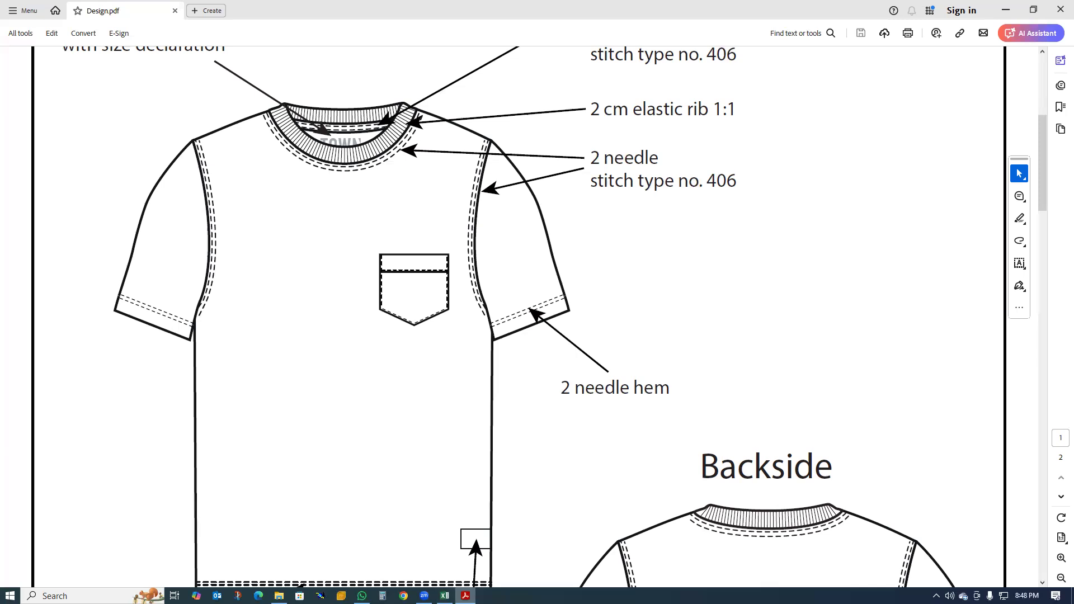
- Switch to the Excel measurement chart and review the size specifications, tolerances, pocket measurements and measuring-point diagrams
left_click(446, 596)
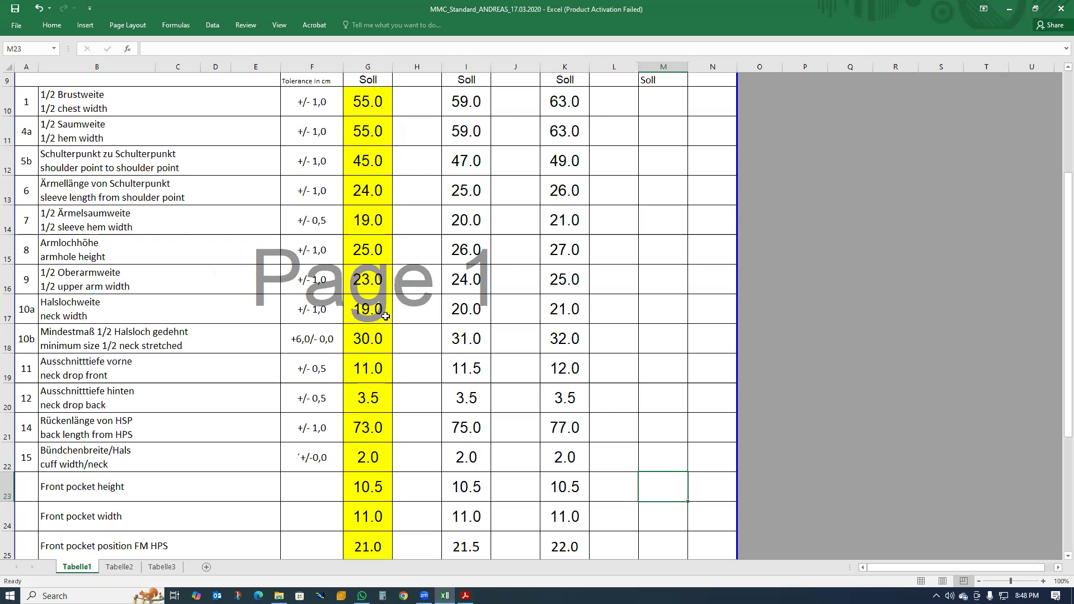
scroll(385, 316, "down", 4)
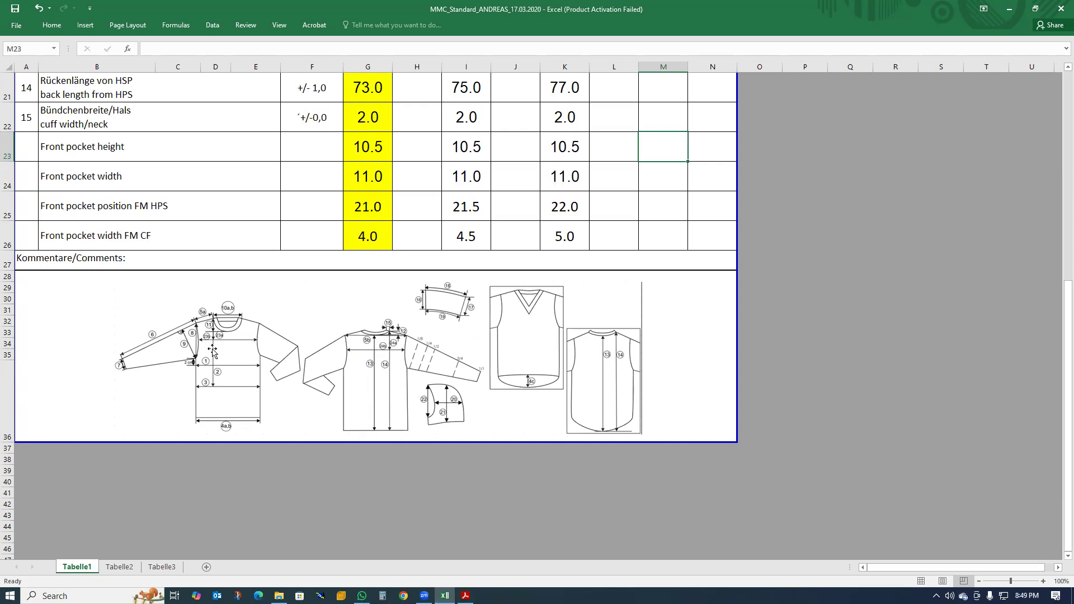
scroll(215, 349, "up", 4)
scroll(266, 363, "down", 4)
scroll(285, 333, "up", 2)
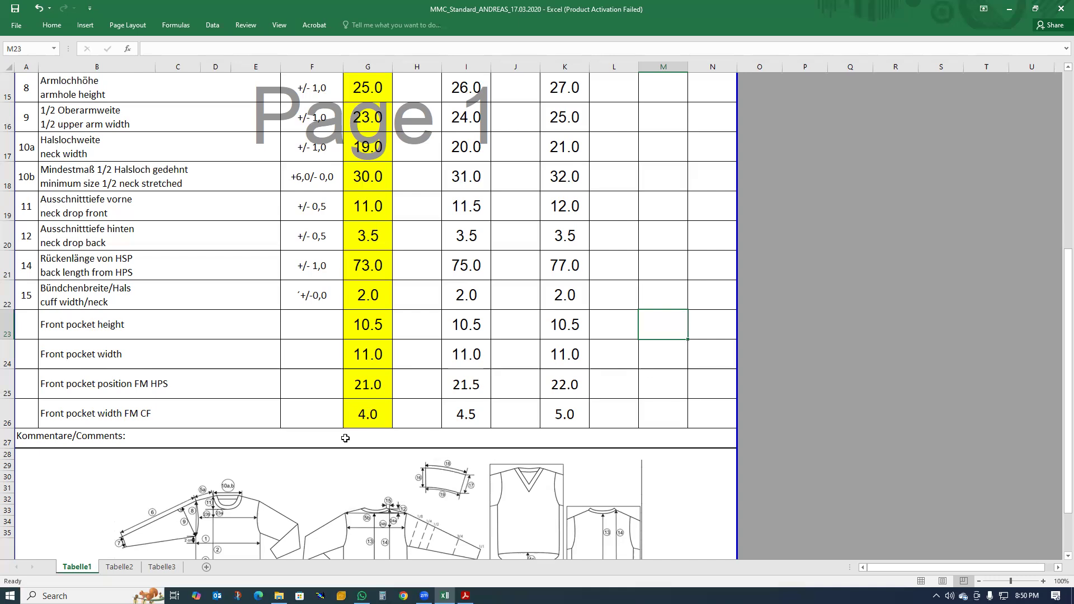
scroll(526, 450, "down", 5)
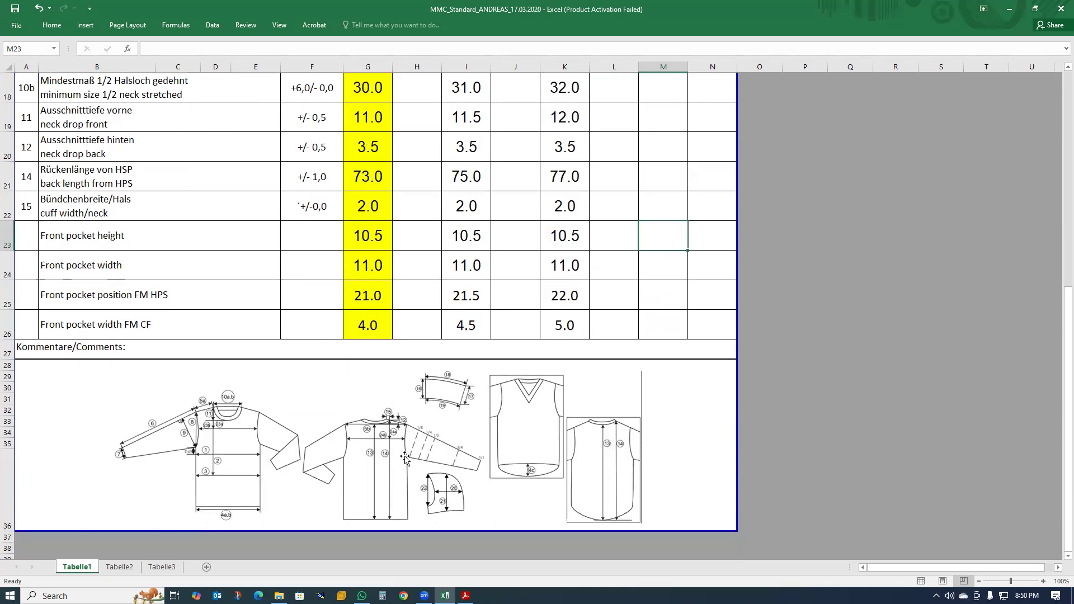
scroll(405, 459, "up", 5)
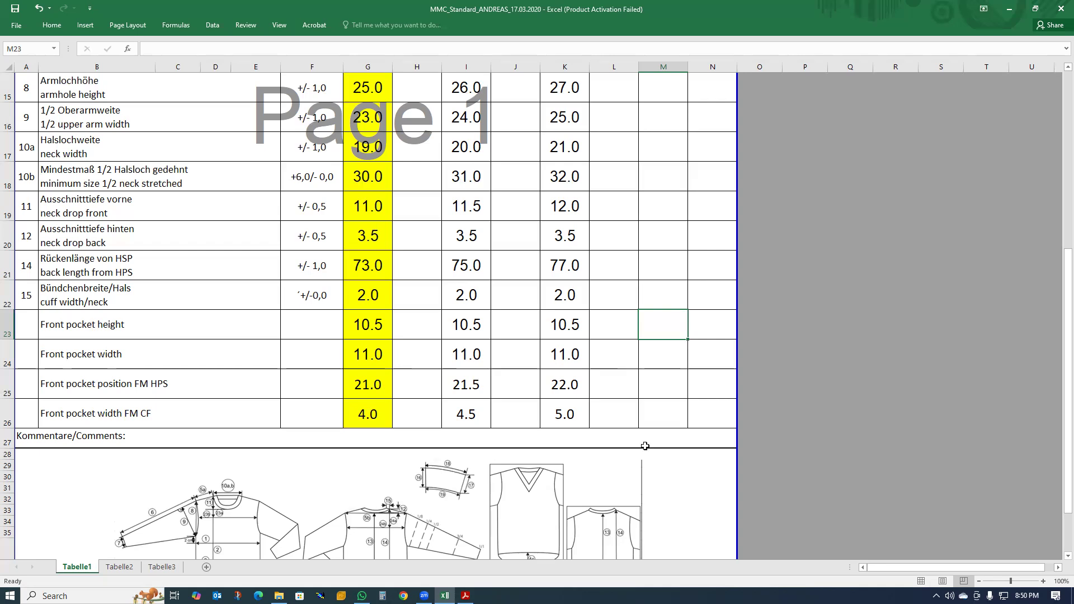
scroll(595, 451, "up", 1)
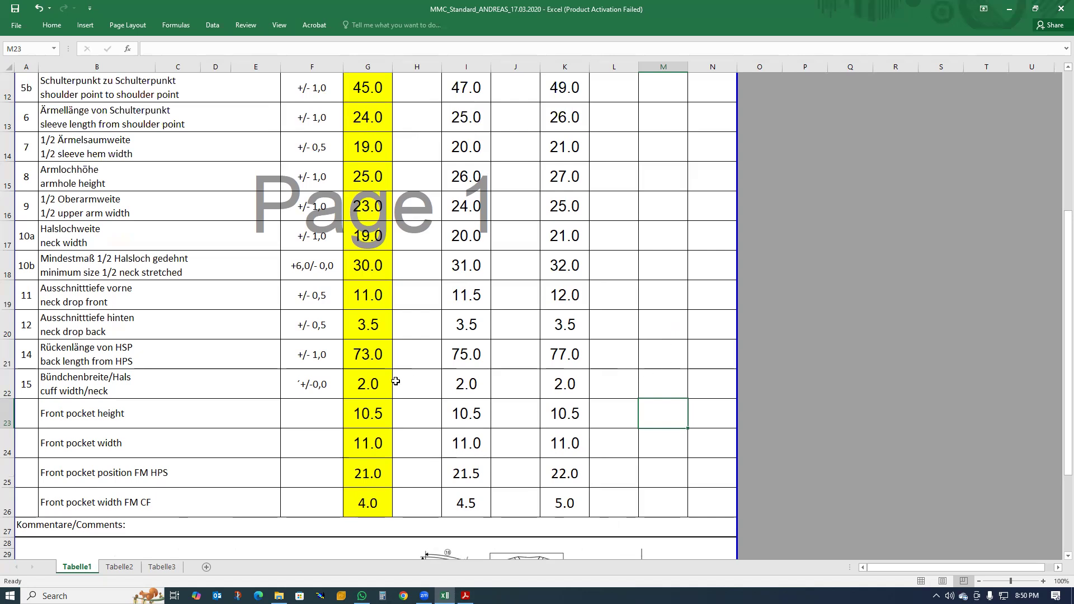
scroll(627, 402, "down", 1)
scroll(627, 402, "up", 4)
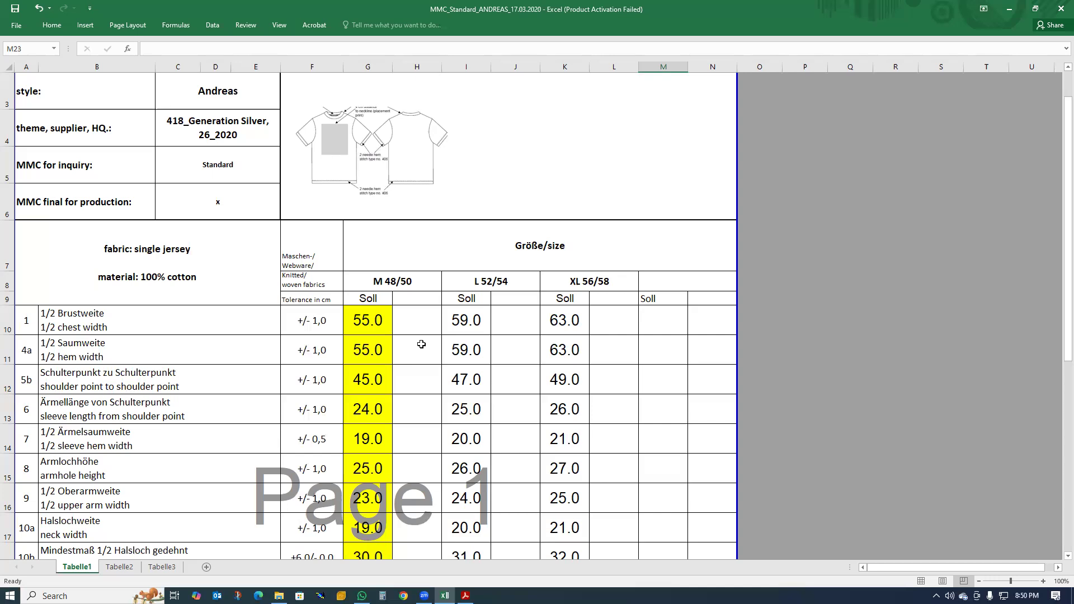
scroll(420, 345, "down", 1)
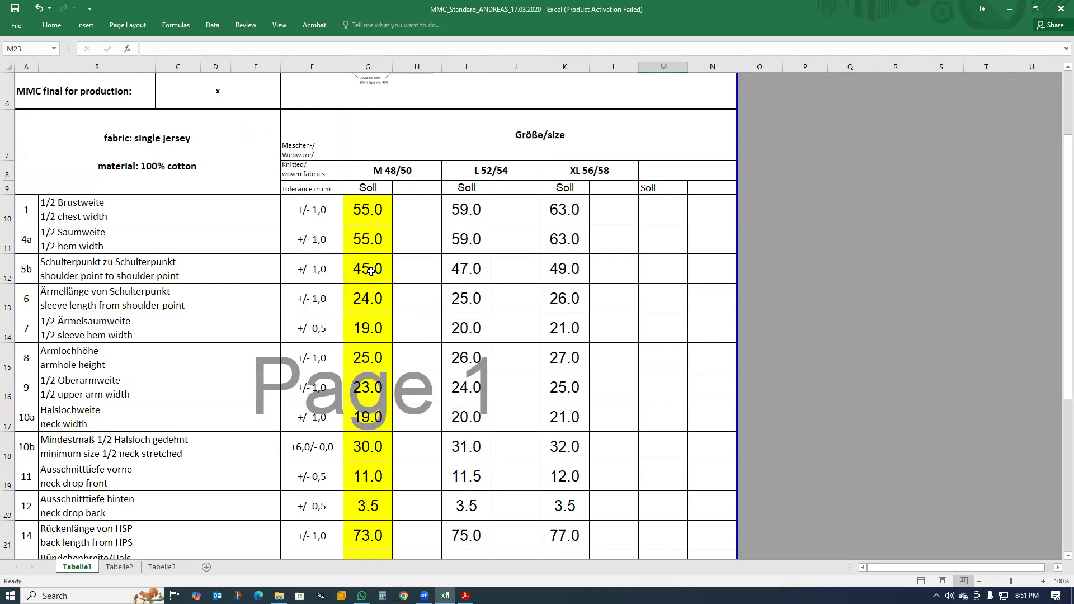
scroll(372, 268, "down", 3)
scroll(358, 267, "up", 3)
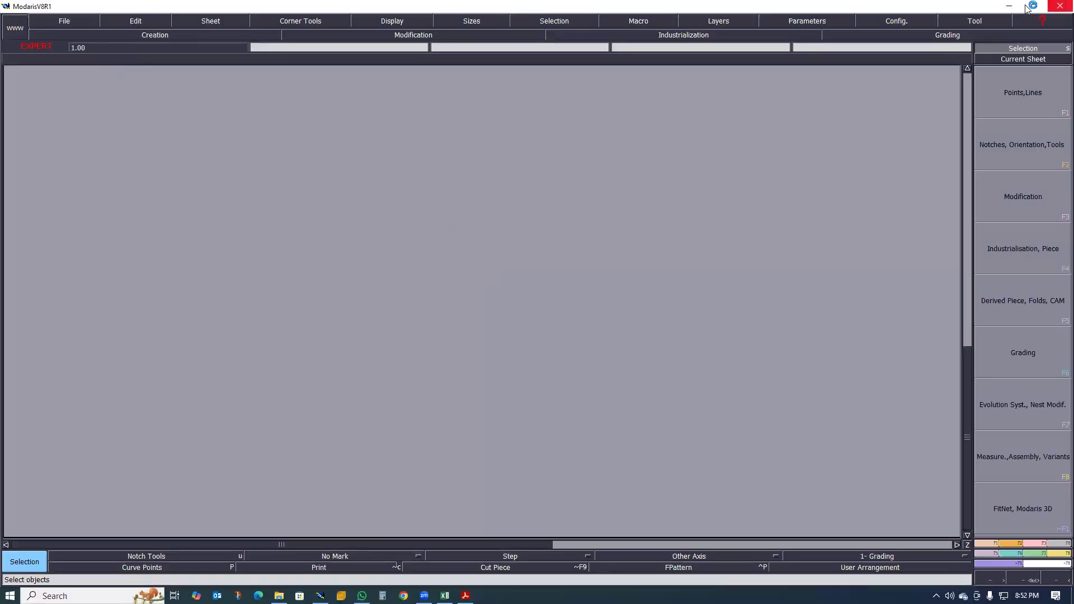
- Quit the empty Modaris session and confirm the exit
left_click(1058, 8)
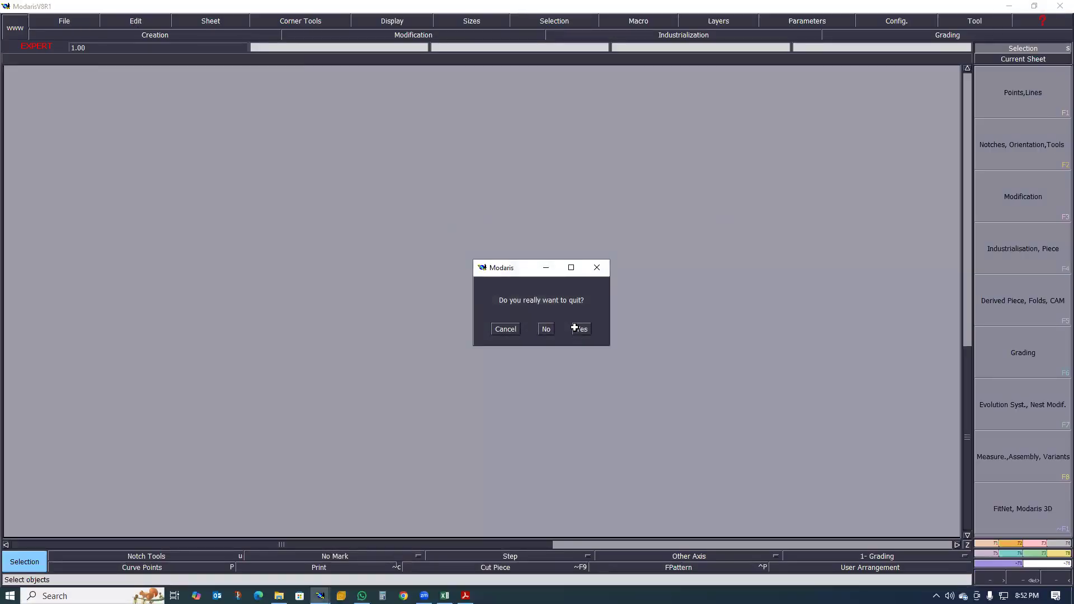
left_click(576, 330)
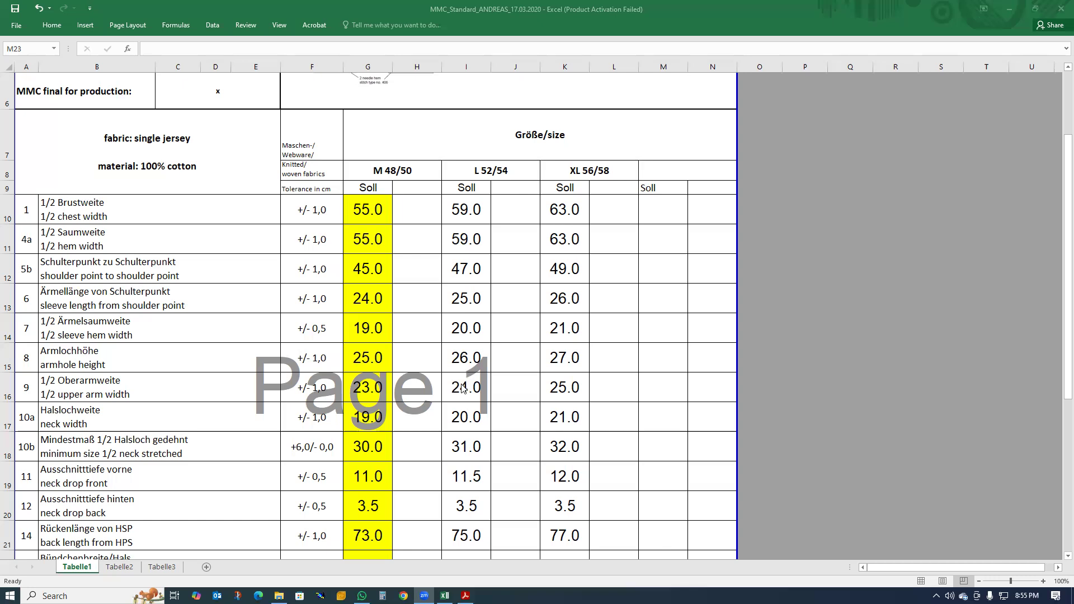
- Review the Excel measurement chart again, from the style and fabric header through the M, L and XL measurement rows
scroll(582, 285, "down", 2)
scroll(585, 283, "up", 2)
scroll(583, 336, "down", 1)
scroll(576, 391, "down", 2)
scroll(573, 417, "up", 2)
scroll(571, 415, "down", 1)
scroll(671, 470, "up", 1)
left_click(821, 497)
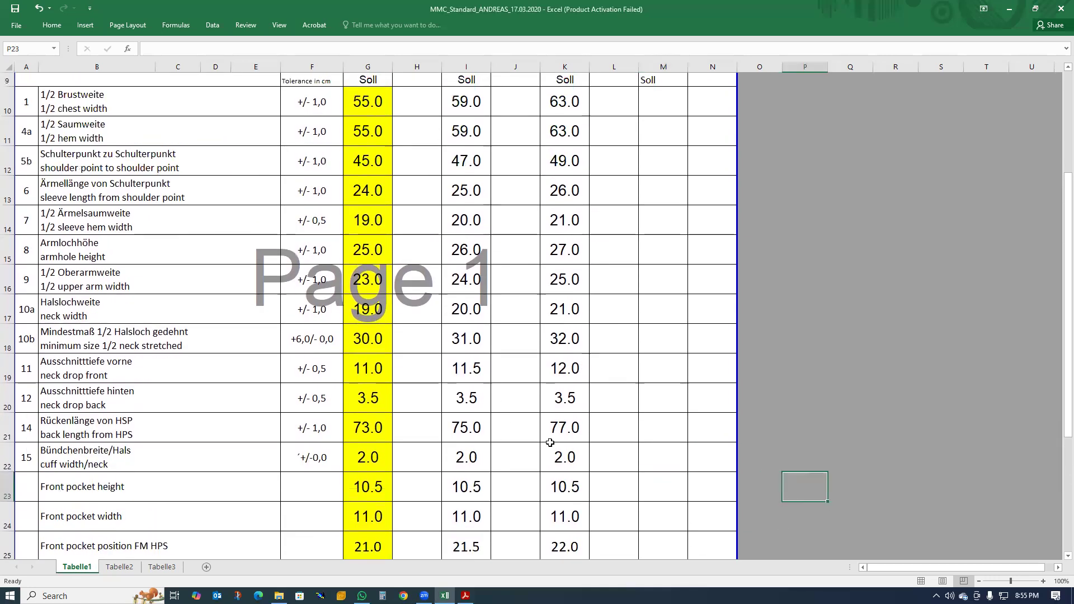
scroll(627, 397, "up", 4)
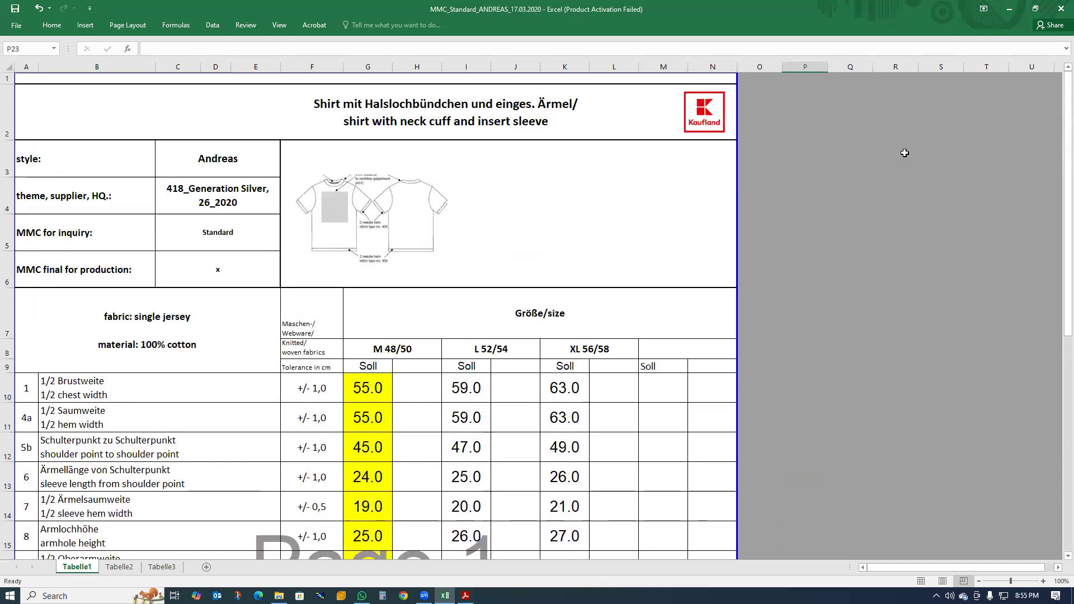
scroll(494, 321, "down", 3)
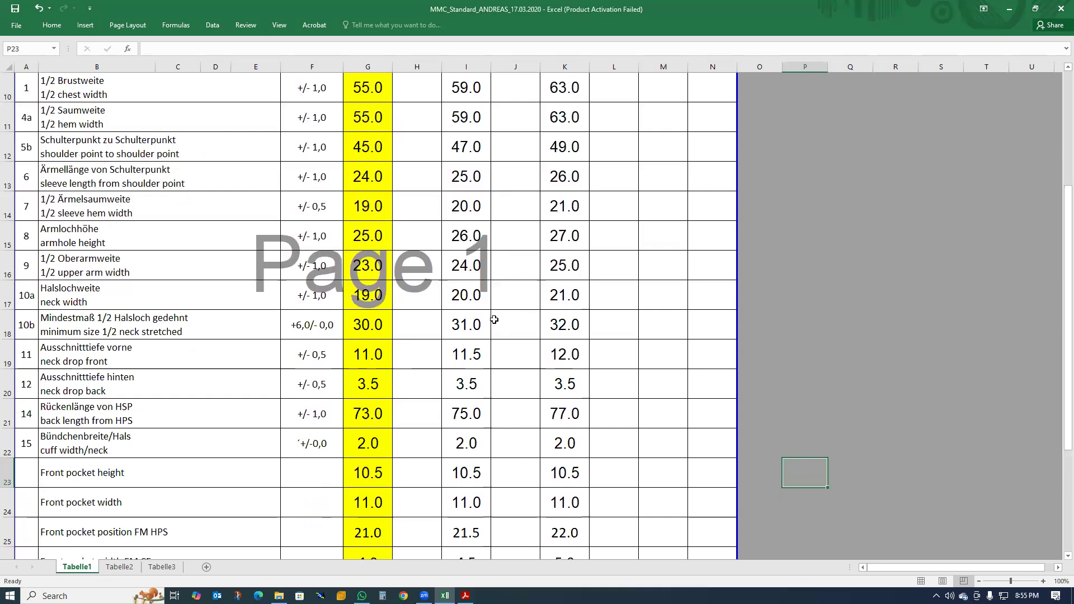
scroll(494, 319, "up", 2)
scroll(494, 319, "down", 3)
scroll(493, 319, "up", 1)
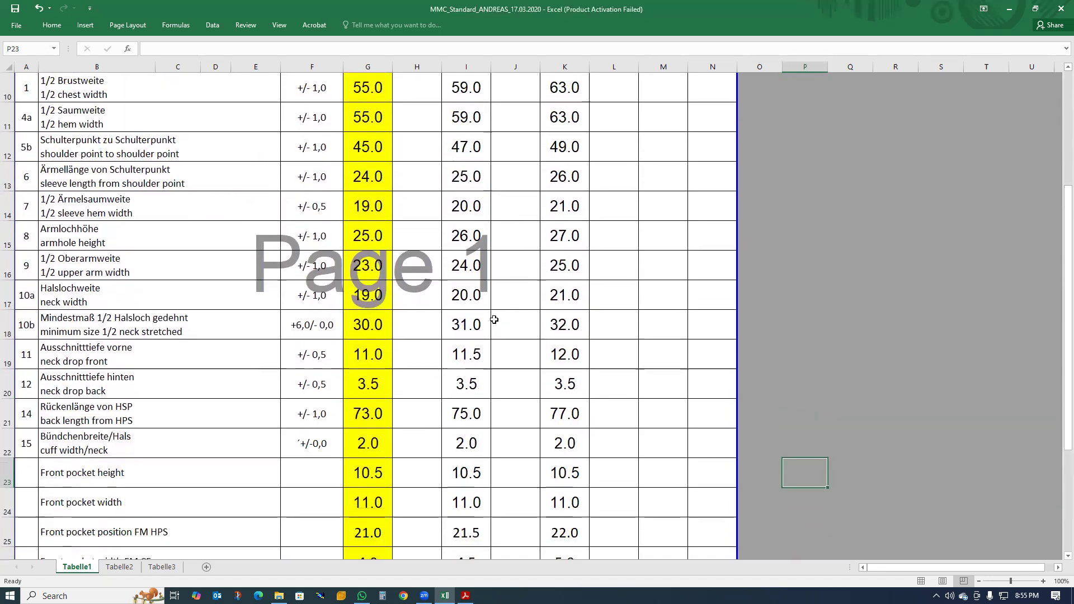
scroll(493, 320, "up", 1)
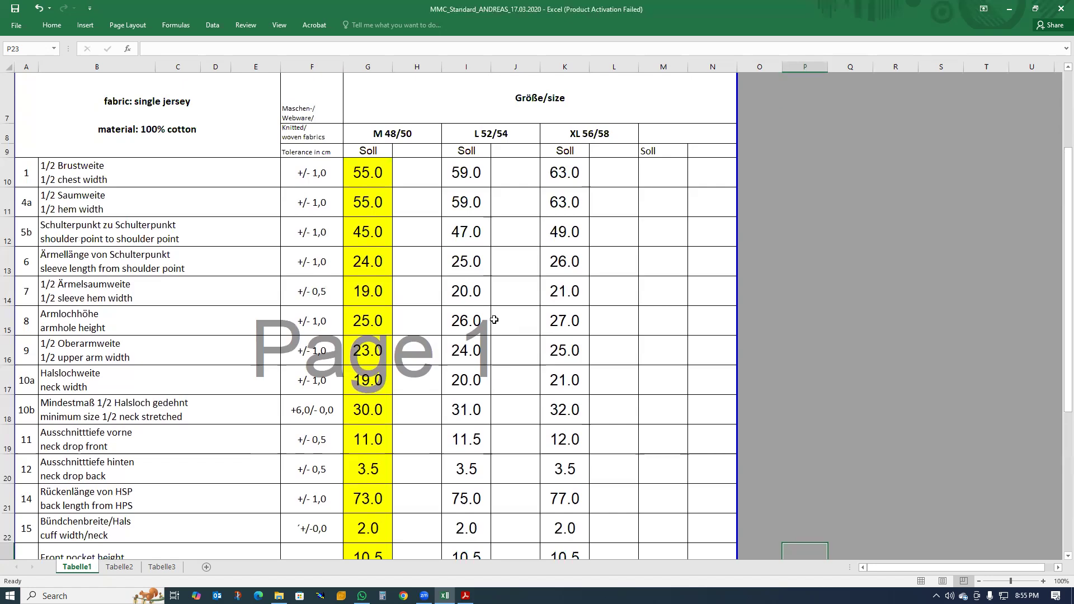
scroll(494, 319, "up", 2)
scroll(494, 319, "down", 1)
scroll(495, 318, "up", 1)
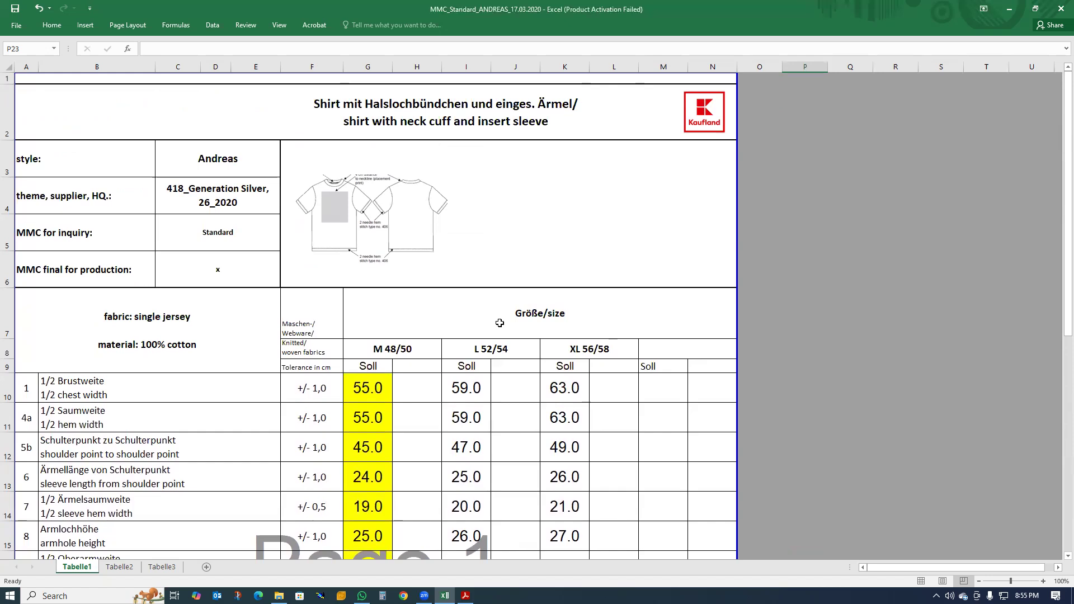
- Minimize the spreadsheet and PDF, open the TEE SHIRT pattern file from the pattern folder in Modaris, and maximize its window
left_click(1009, 9)
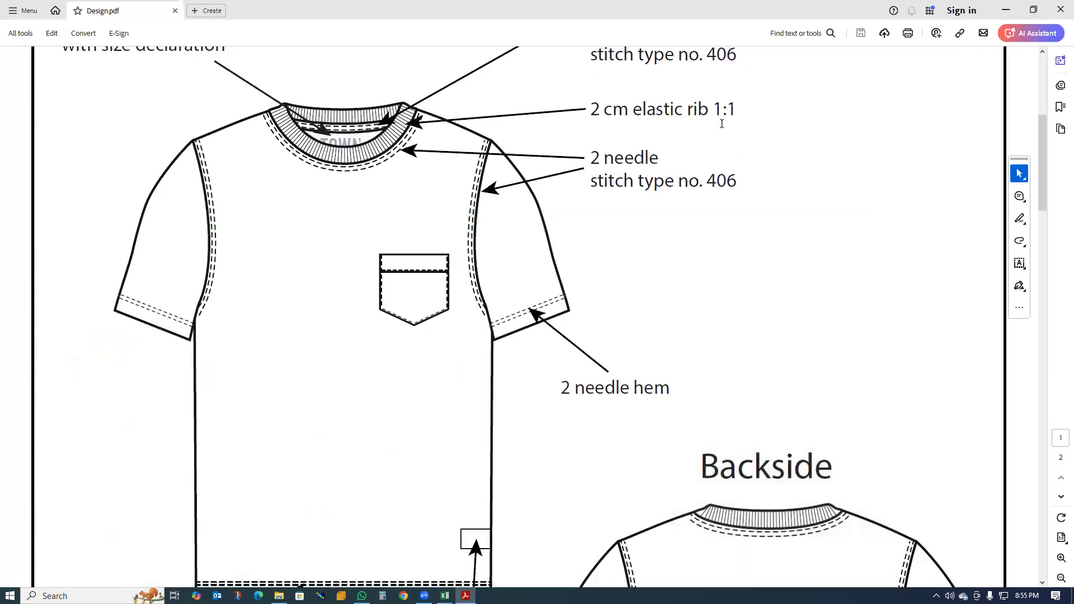
scroll(641, 228, "down", 3, "ctrl")
left_click(1005, 10)
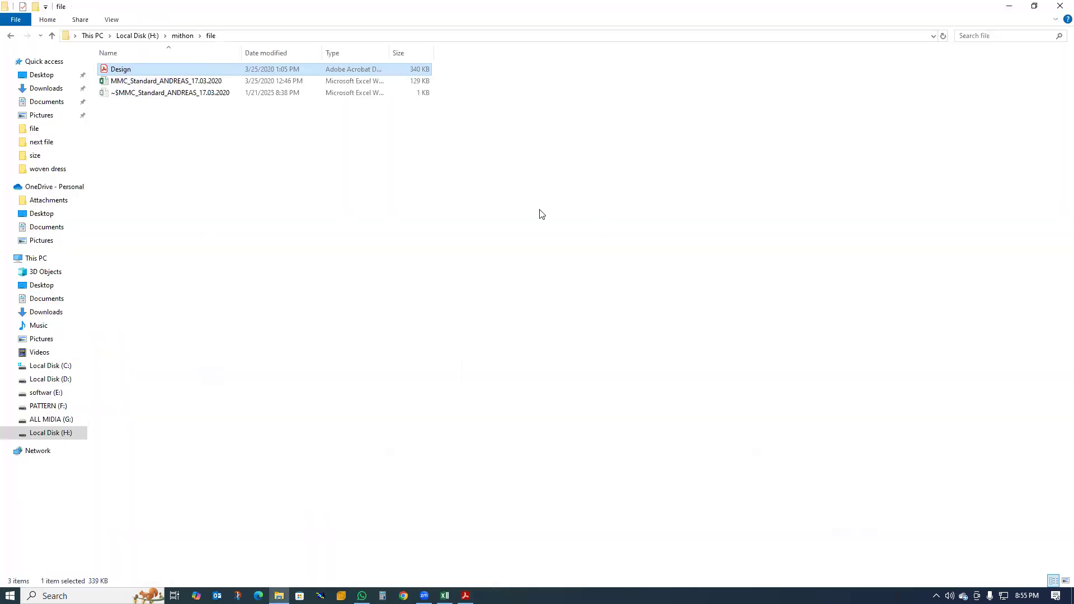
left_click(10, 36)
left_click(133, 81)
double_click(133, 81)
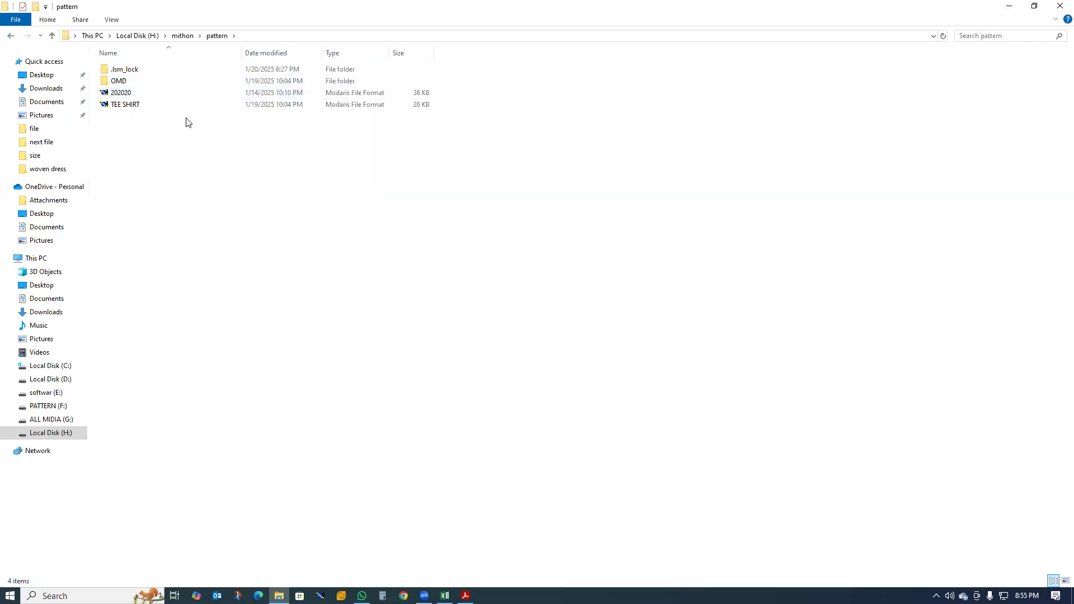
double_click(139, 105)
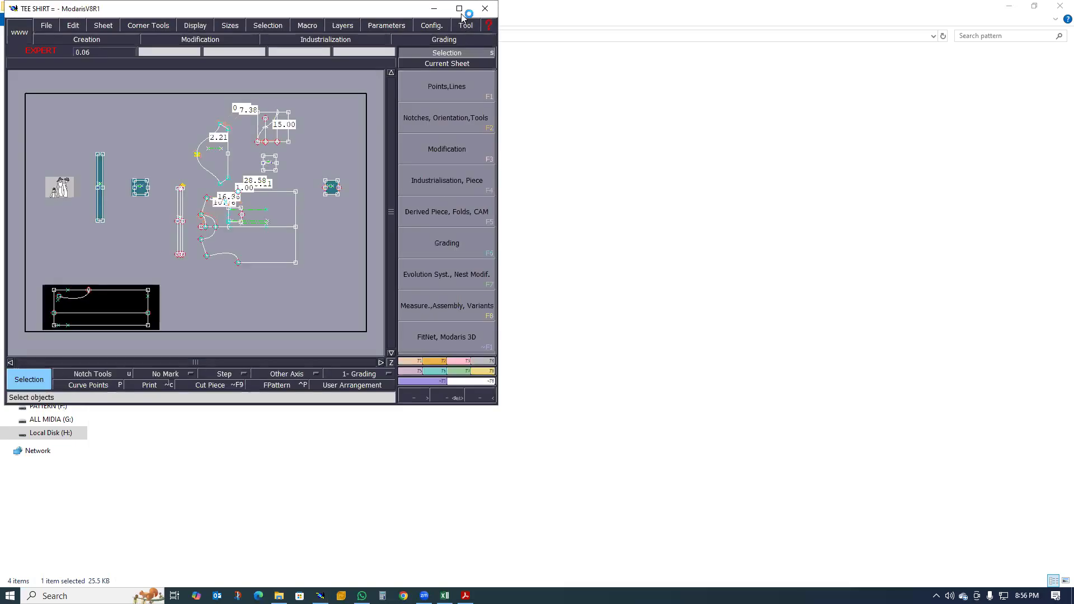
left_click(459, 9)
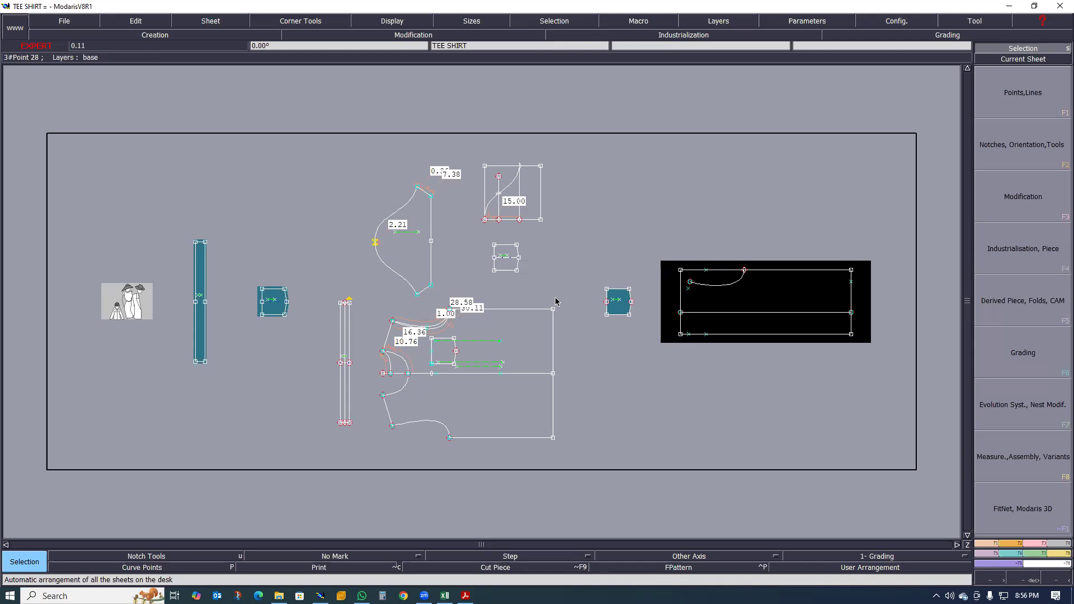
- Examine the TEE SHIRT pattern sheets, checking the body, sleeve, neck rib and pocket pieces with their measurements
scroll(554, 302, "down", 1)
scroll(646, 312, "up", 2)
scroll(648, 311, "down", 1)
scroll(588, 330, "up", 1)
scroll(515, 321, "up", 1)
scroll(488, 331, "down", 2)
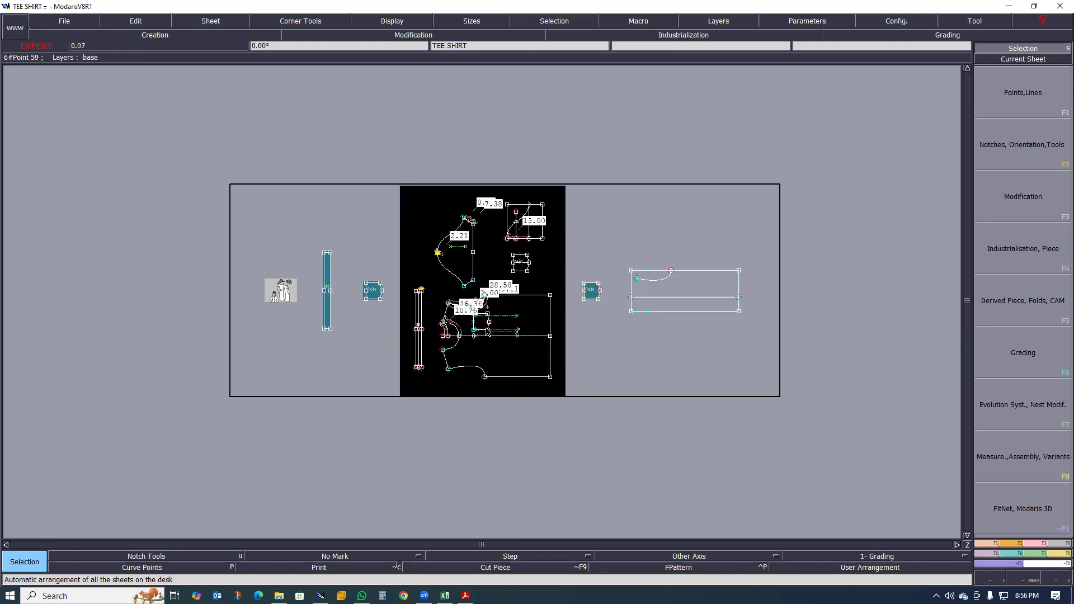
scroll(487, 330, "up", 3)
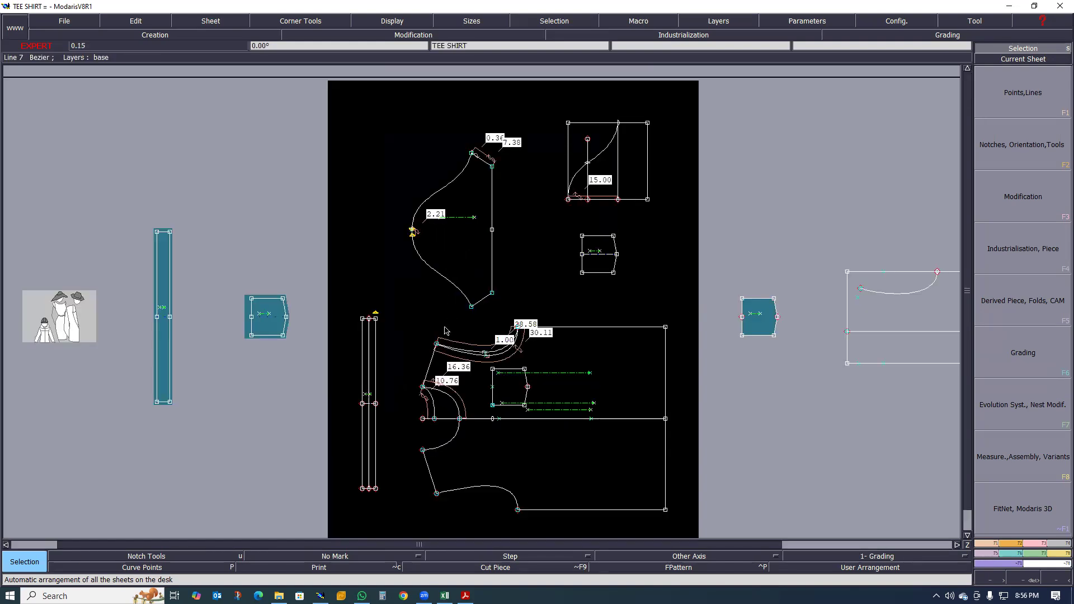
scroll(475, 350, "up", 2)
scroll(515, 358, "down", 1)
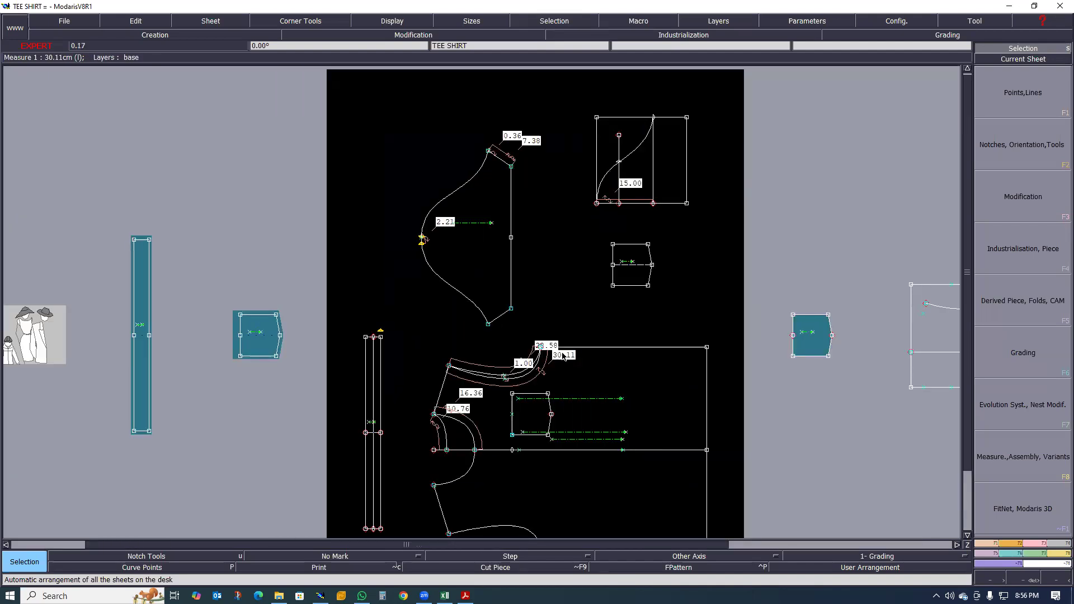
- Delete the developed notches and the 2.21 measurement between them at the crown of the sleeve cap curve
scroll(475, 400, "up", 2)
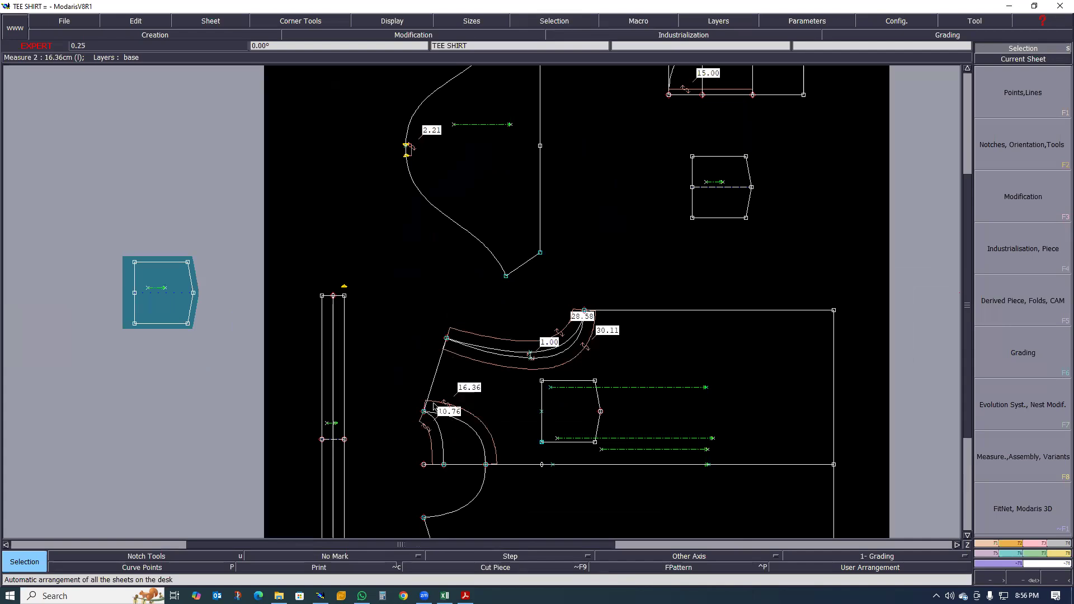
scroll(432, 401, "down", 2)
scroll(442, 398, "up", 1)
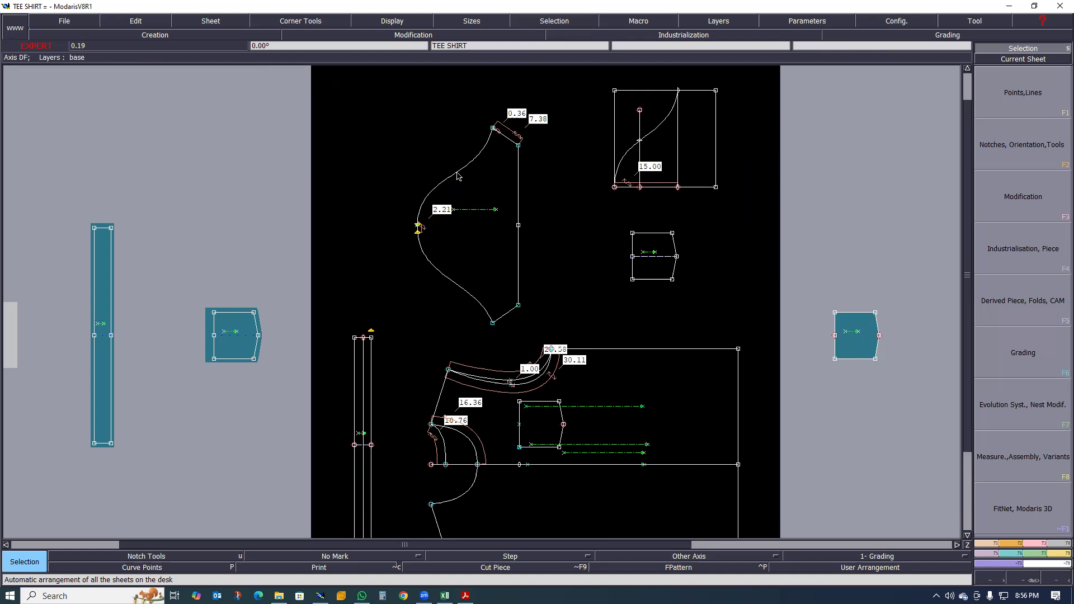
scroll(456, 278, "up", 1)
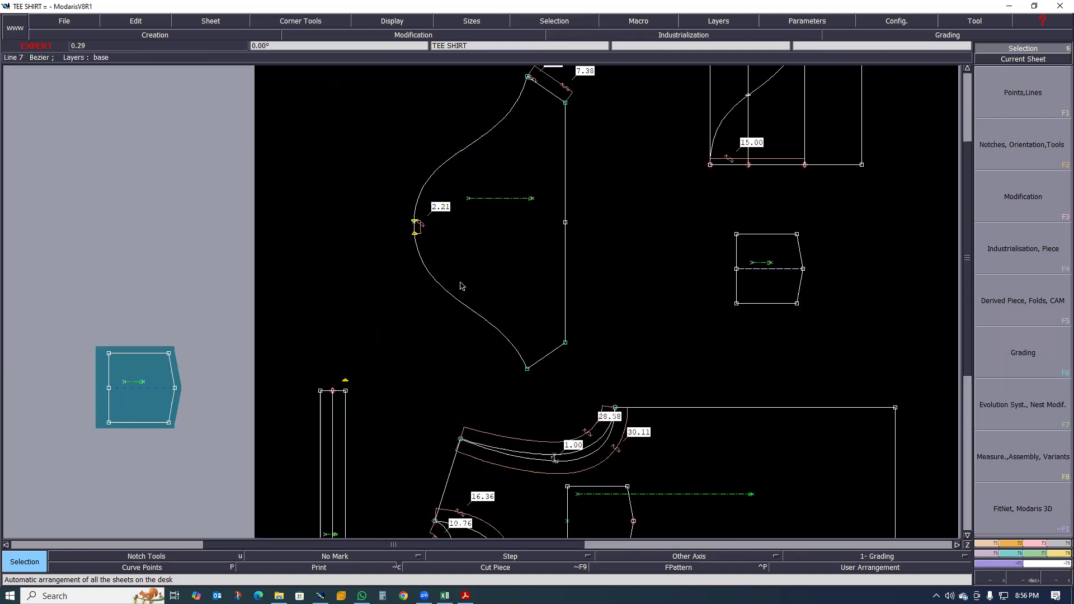
scroll(457, 283, "down", 2)
scroll(450, 278, "up", 2)
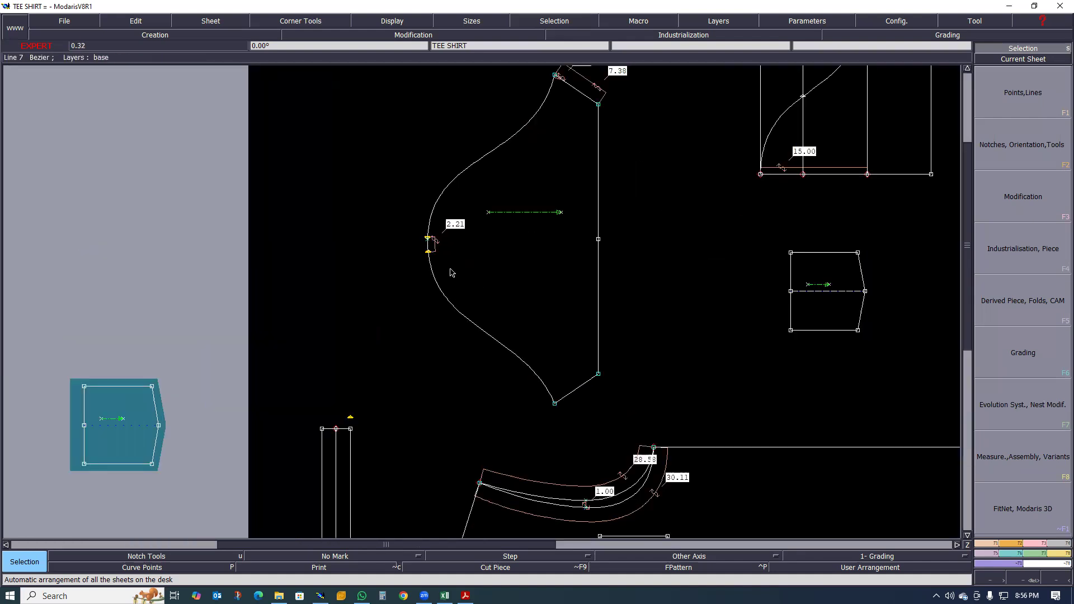
scroll(453, 276, "down", 2)
scroll(457, 275, "up", 2)
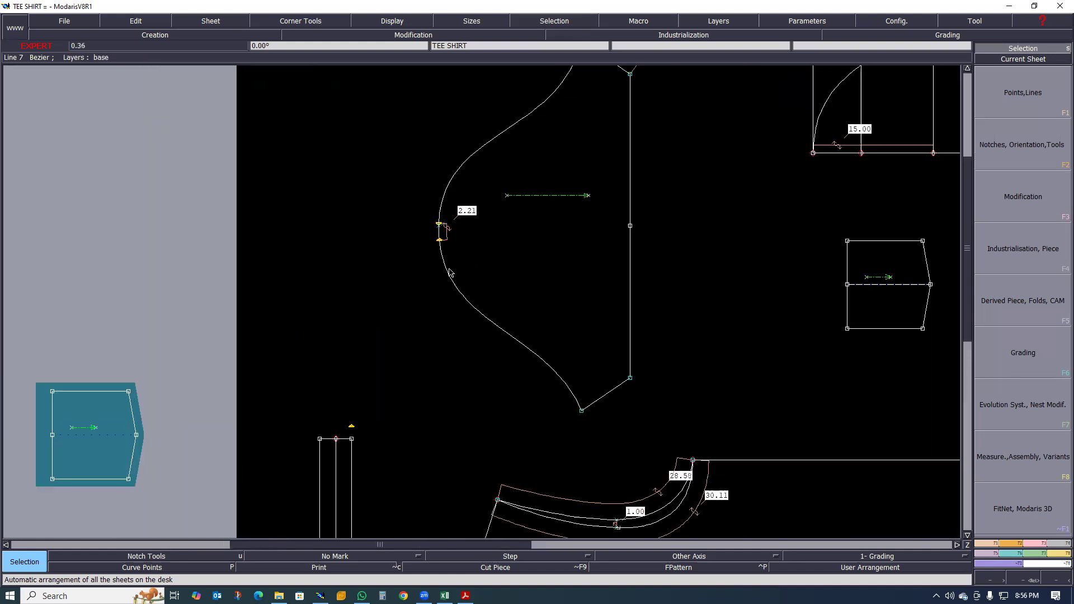
key("Delete")
left_click(439, 232)
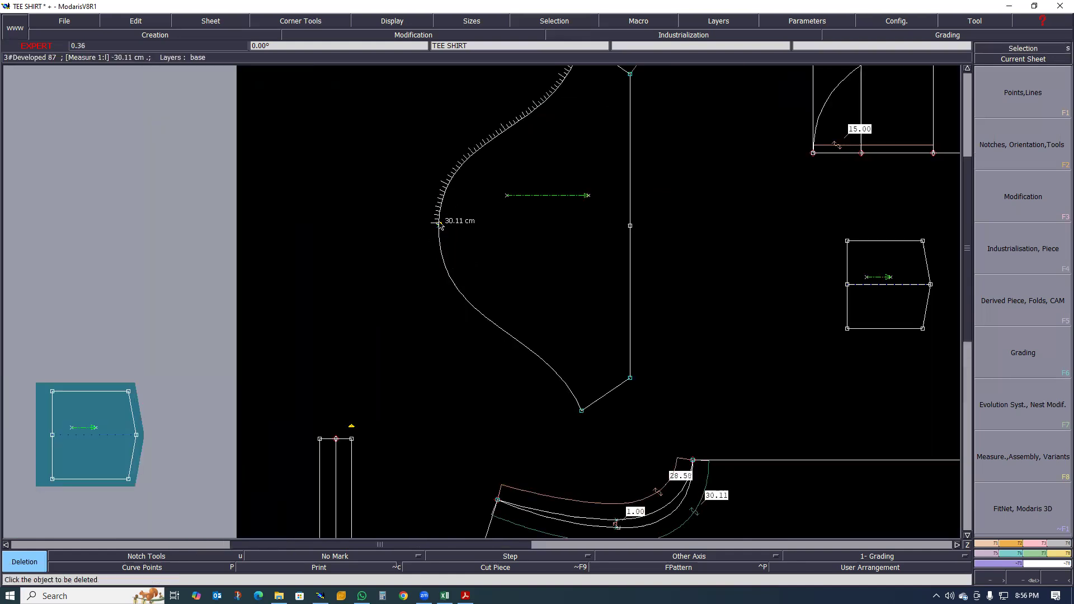
scroll(467, 226, "down", 2)
scroll(470, 235, "up", 1)
scroll(468, 238, "down", 2)
scroll(439, 281, "up", 1)
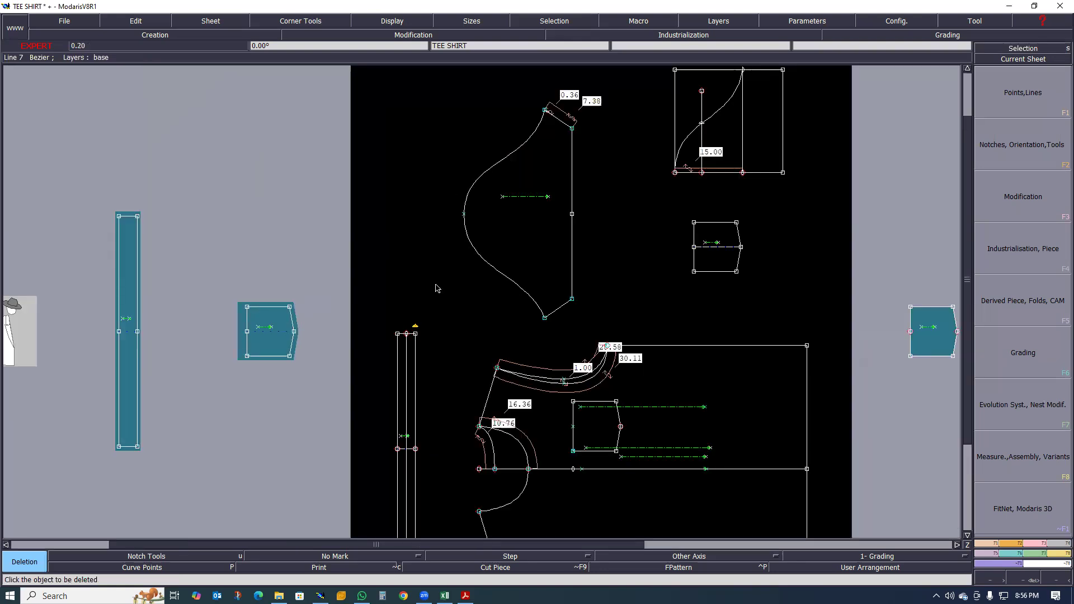
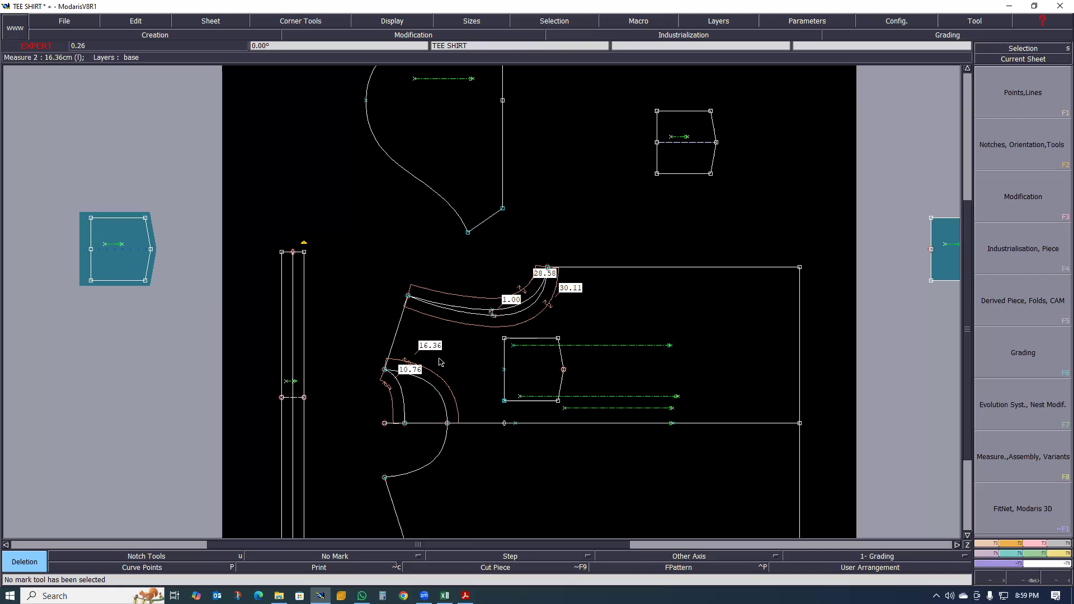
- Examine the body piece's front and back neckline and armhole curves together with their attached length measurements
scroll(439, 359, "up", 1)
scroll(438, 360, "down", 1)
scroll(436, 359, "up", 1)
scroll(418, 364, "up", 1)
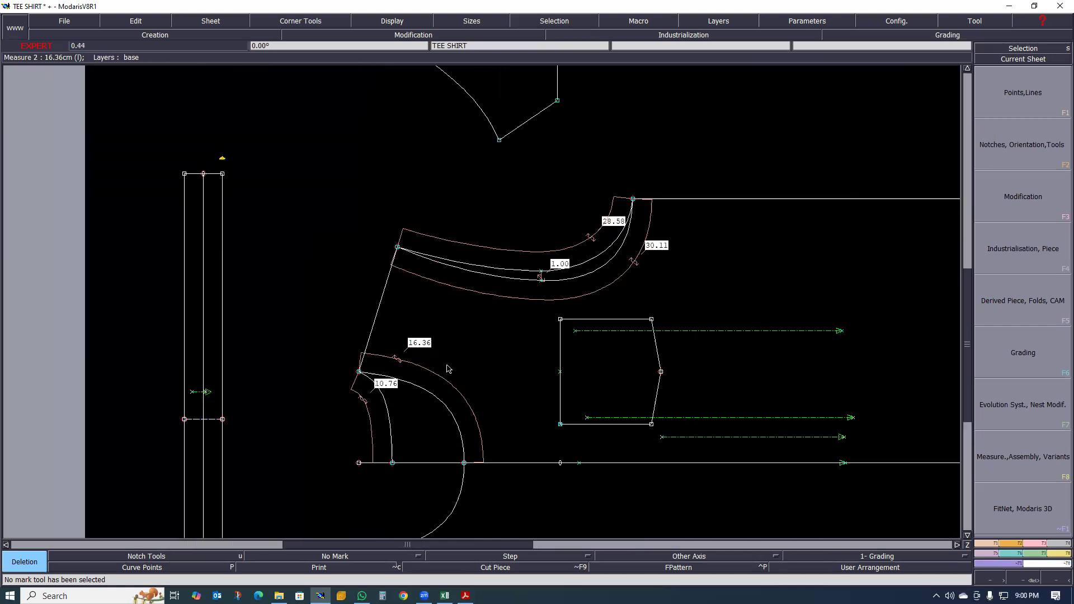
scroll(447, 369, "up", 1)
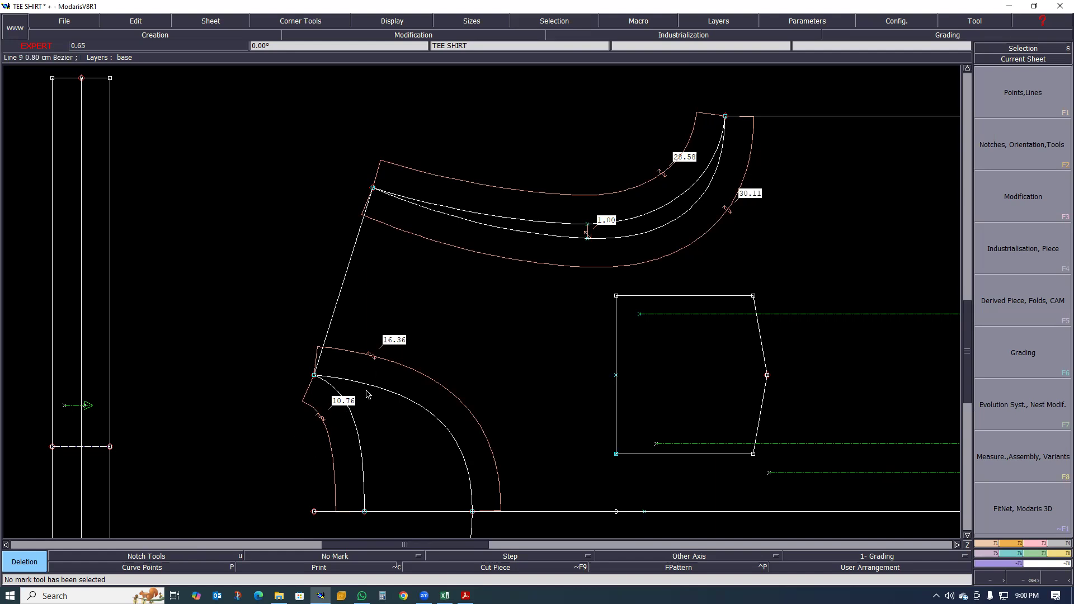
scroll(365, 358, "down", 2)
scroll(364, 369, "up", 2)
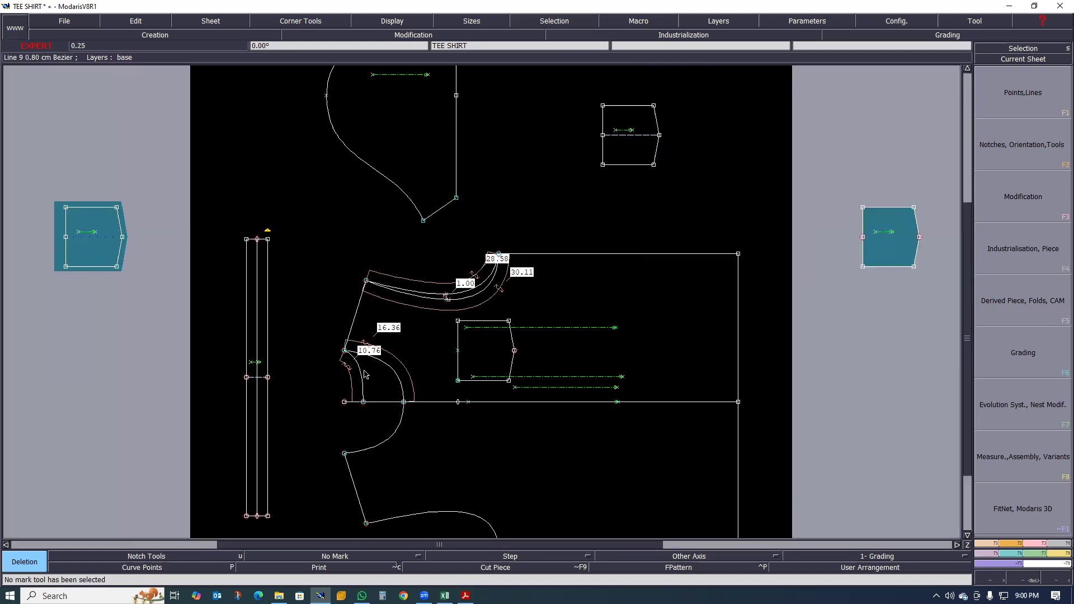
scroll(365, 387, "up", 1)
scroll(365, 387, "down", 3)
scroll(402, 386, "up", 3)
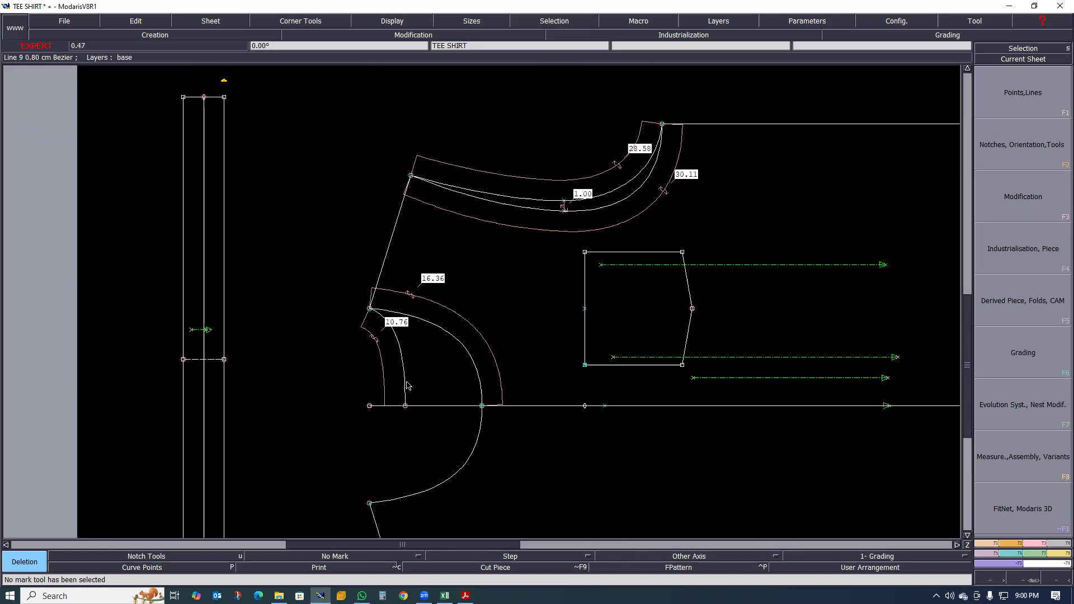
scroll(420, 445, "up", 1)
scroll(417, 361, "up", 1)
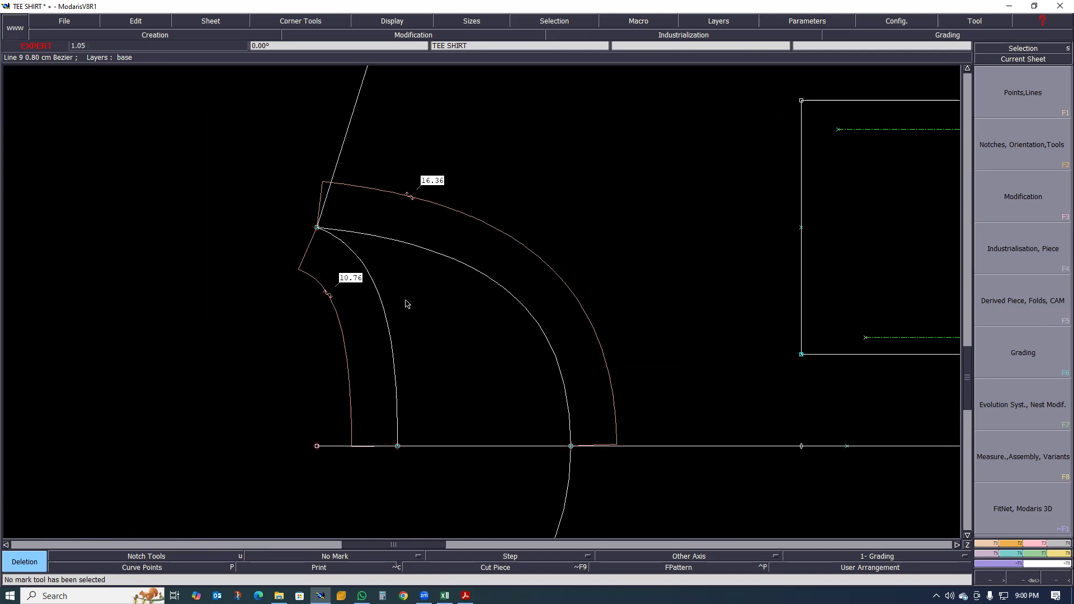
- Delete the 16.36 and 10.76 length measurements from the front and back neckline curves, accepting the deletion of the linked measure
scroll(499, 292, "down", 2)
scroll(500, 291, "down", 1)
scroll(511, 312, "up", 3)
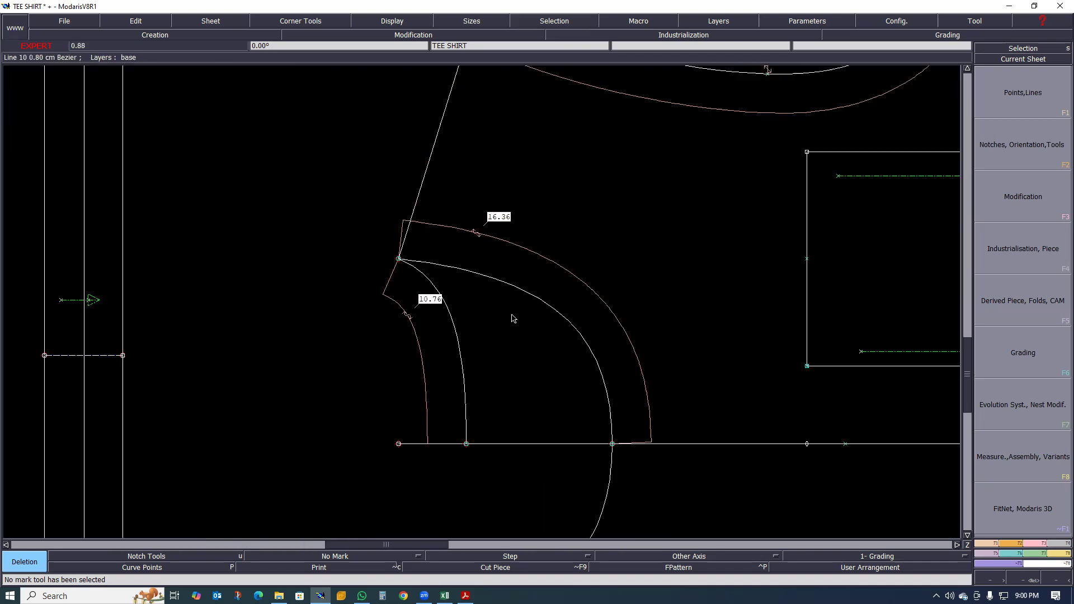
scroll(520, 325, "up", 2)
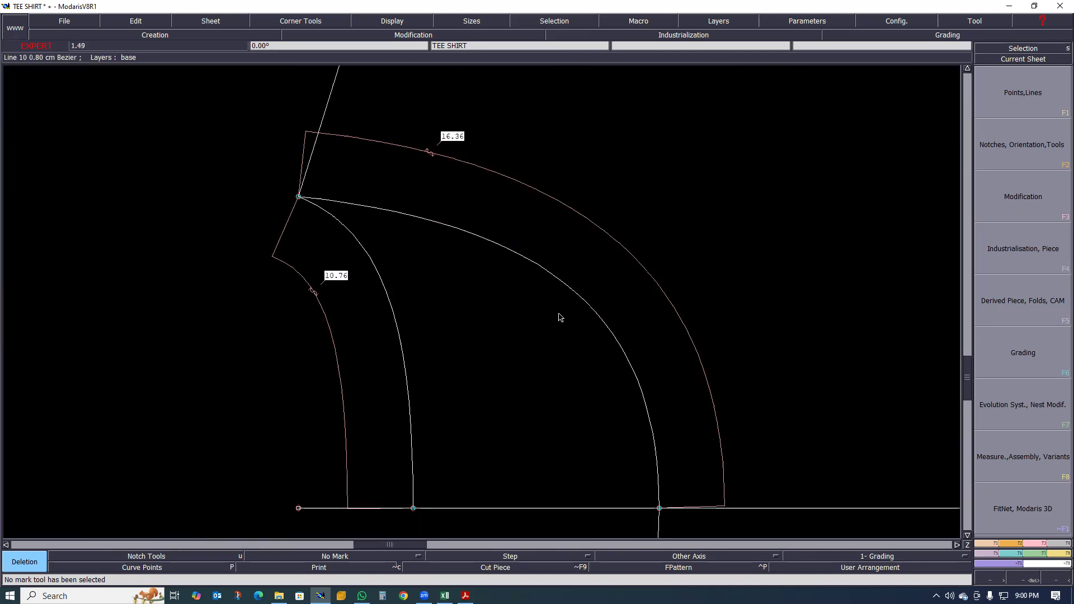
left_click(602, 235)
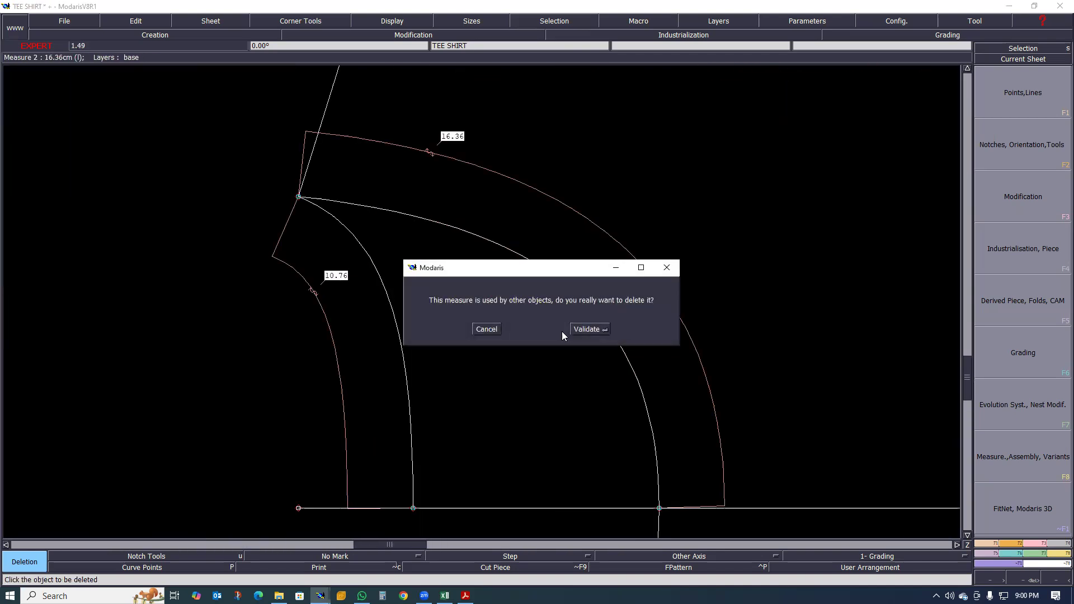
left_click(596, 329)
left_click(334, 340)
- Inspect the body piece's neckline curves, shoulder line, armholes and pocket placement, both close up and across the whole piece
scroll(548, 182, "down", 3)
scroll(550, 189, "up", 2)
scroll(539, 216, "down", 3)
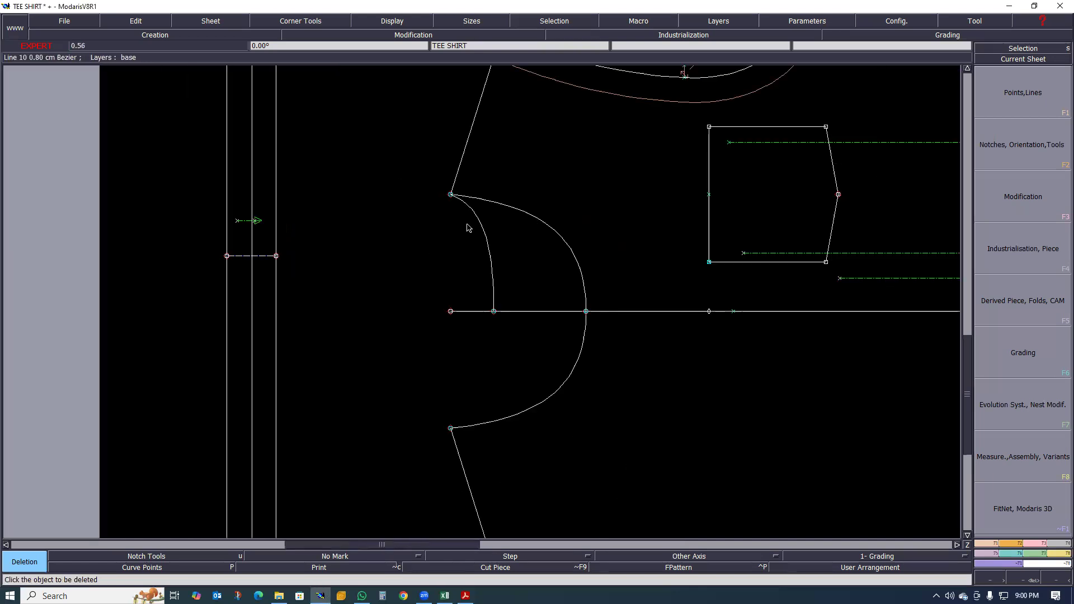
scroll(468, 227, "up", 1)
scroll(487, 241, "down", 2)
scroll(475, 221, "up", 3)
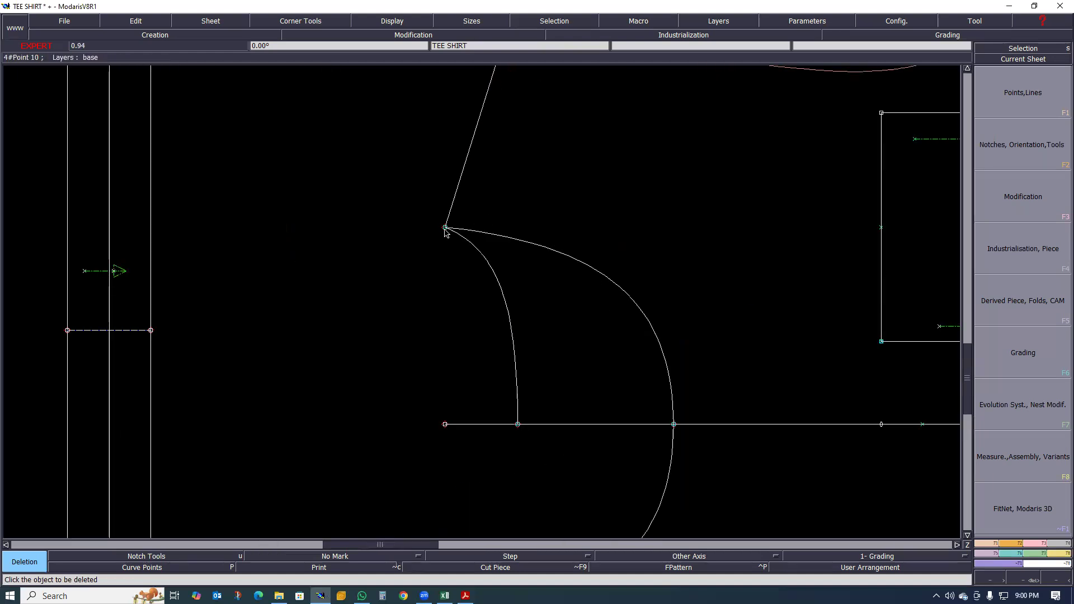
scroll(448, 231, "down", 3)
scroll(446, 231, "up", 3)
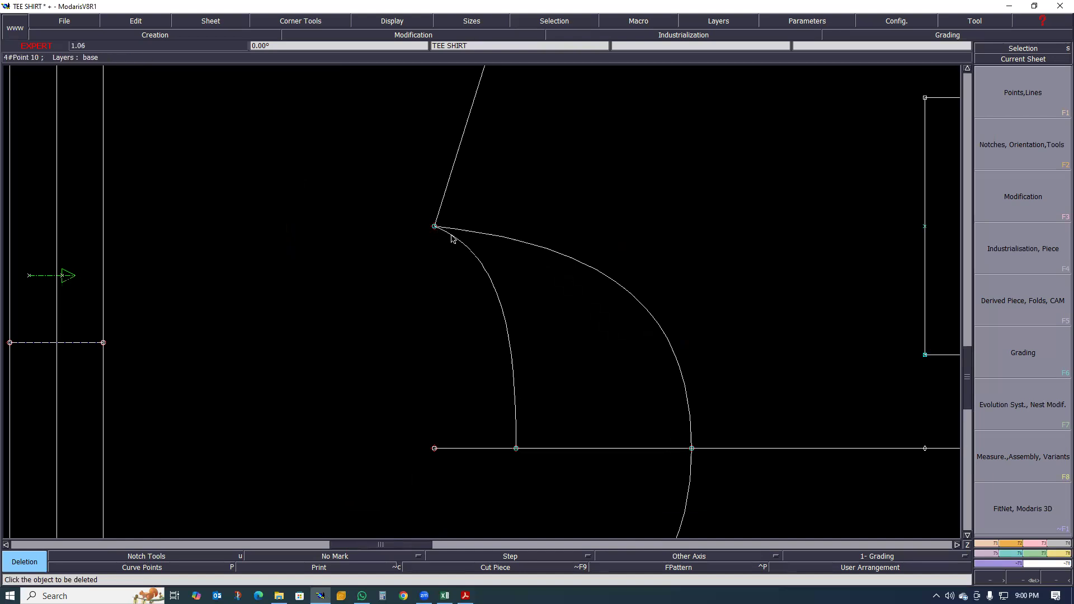
scroll(449, 239, "down", 4)
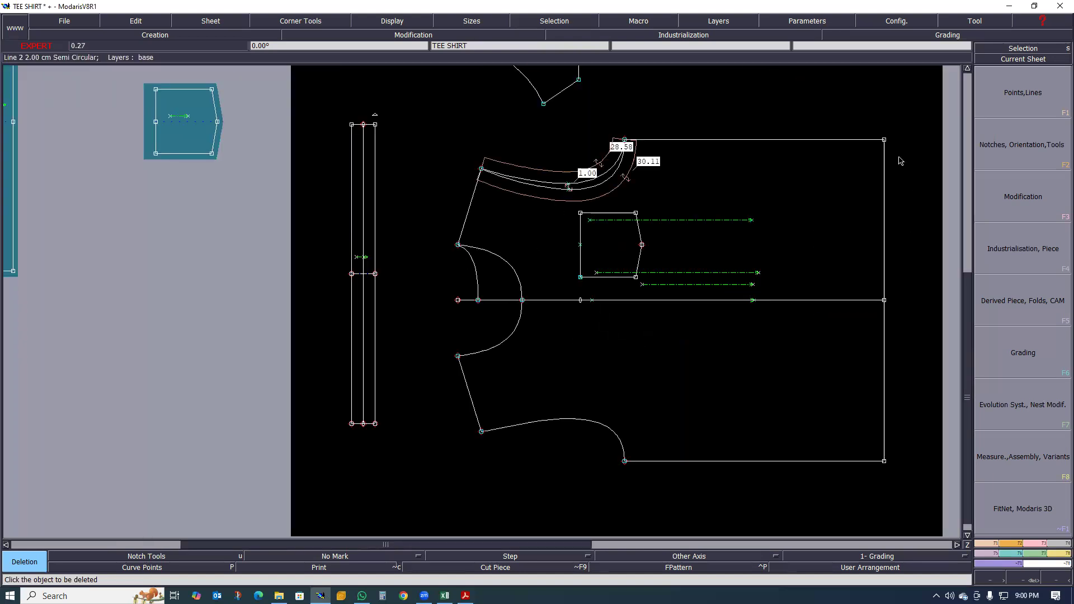
scroll(504, 249, "up", 2)
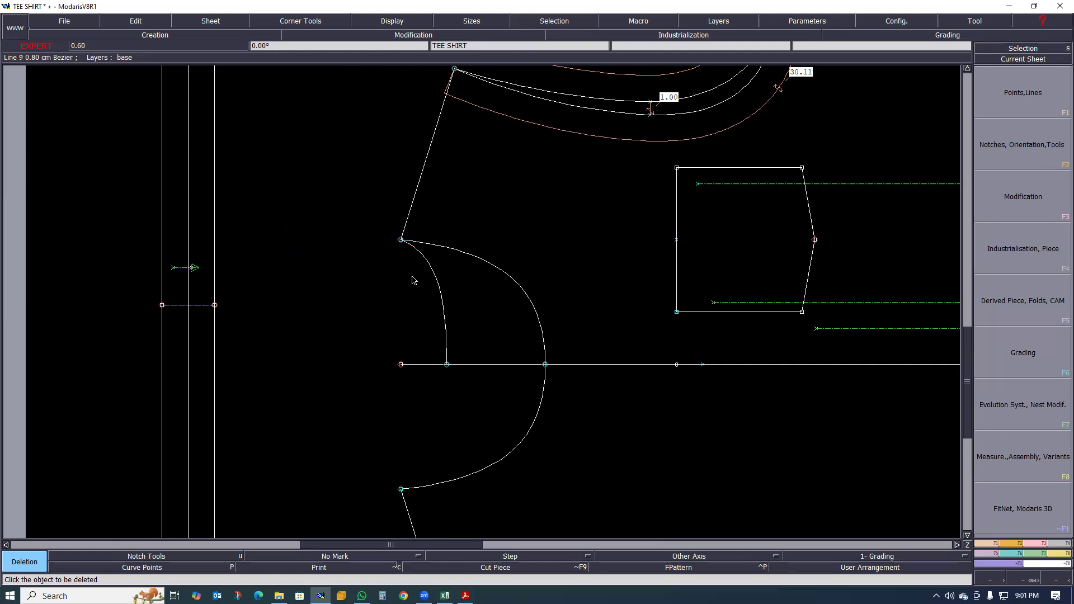
scroll(414, 280, "down", 1)
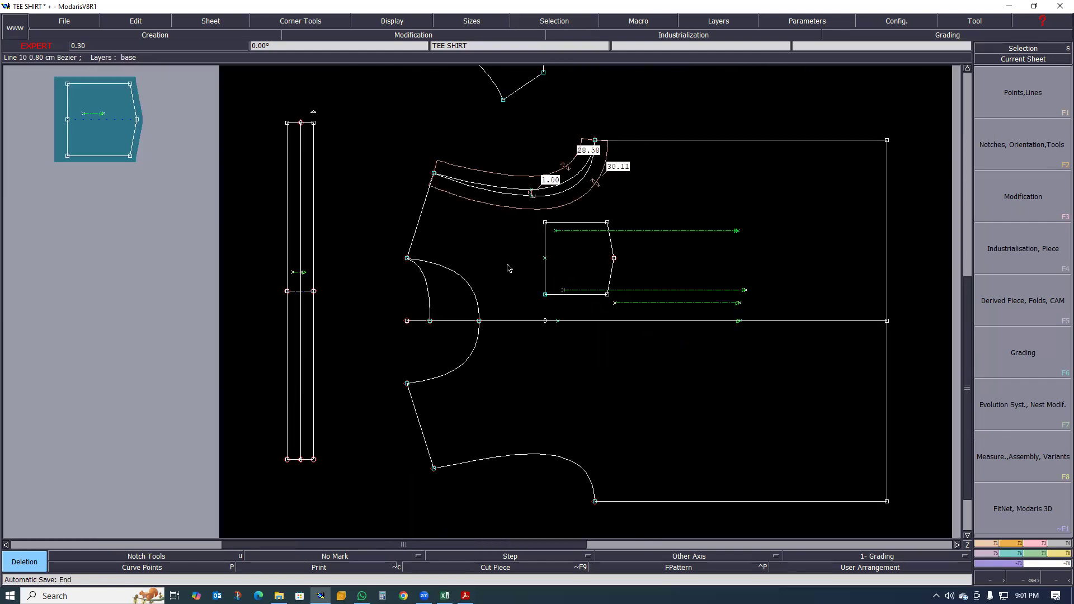
scroll(510, 268, "down", 1)
scroll(470, 275, "up", 1)
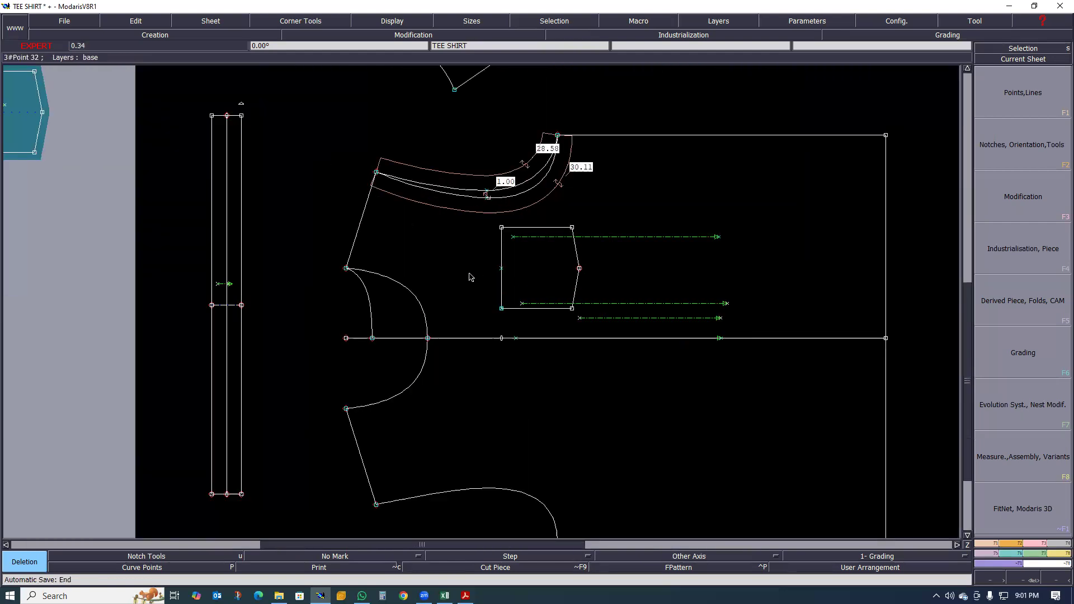
scroll(469, 274, "down", 1)
scroll(470, 273, "up", 1)
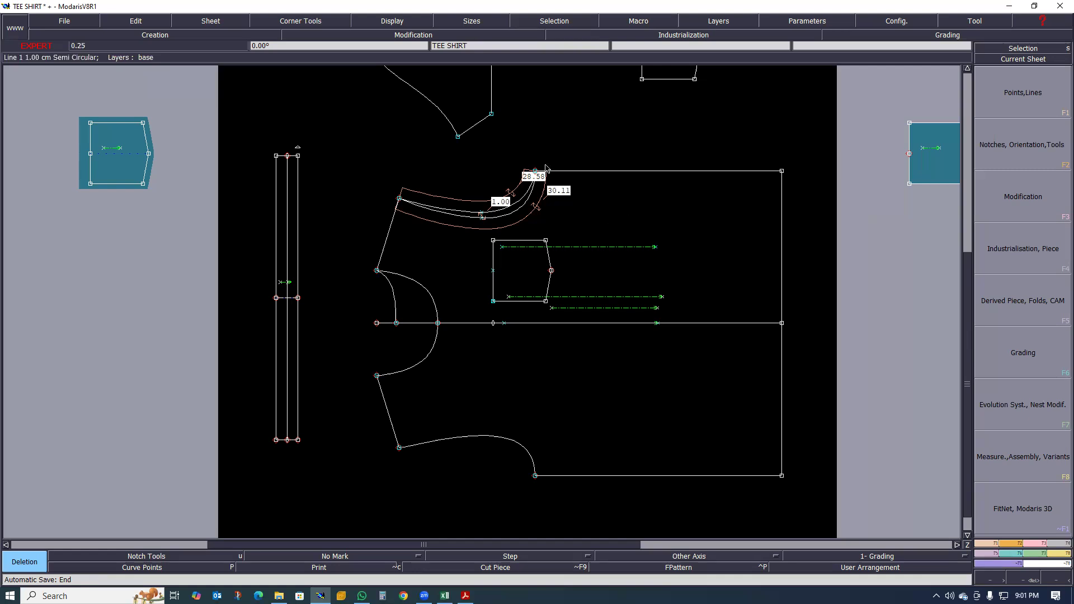
scroll(442, 187, "up", 3)
scroll(438, 254, "up", 1)
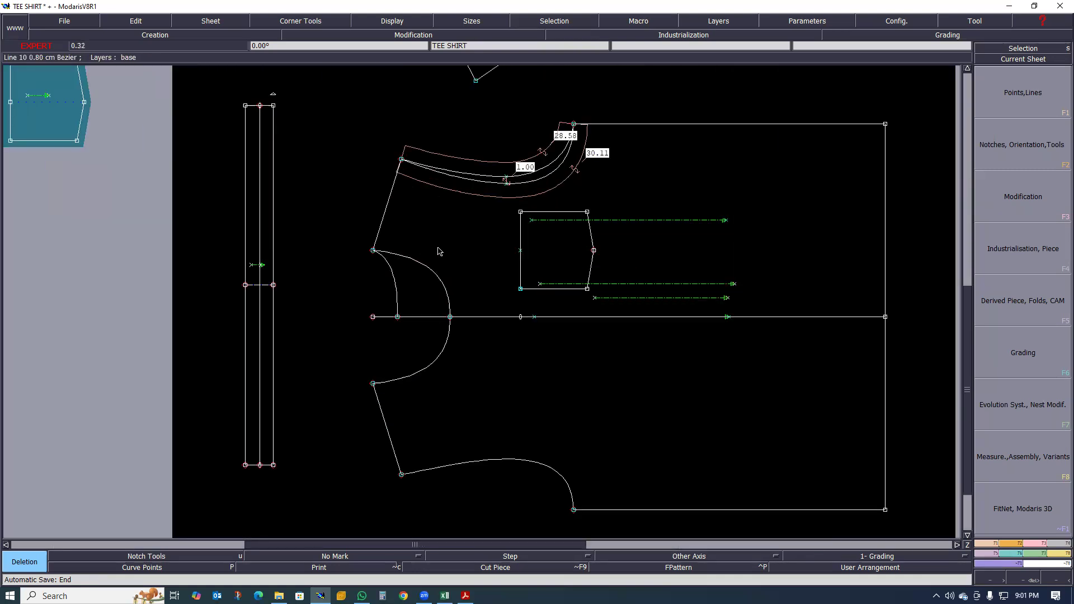
scroll(432, 258, "up", 1)
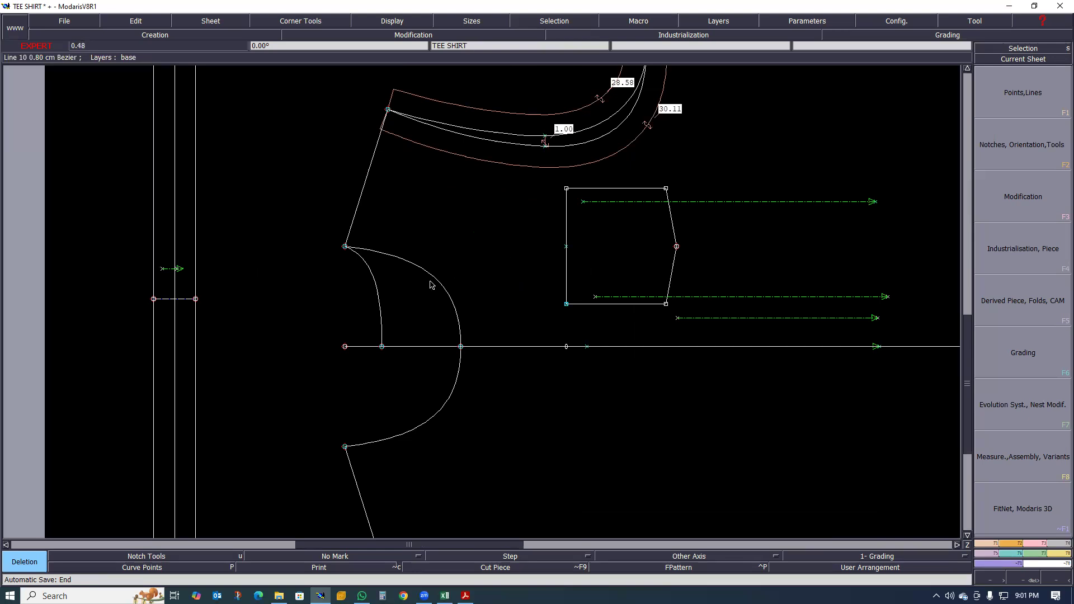
- Switch to Design.pdf in Acrobat to check the T-shirt's front and back technical sketches
left_click(466, 597)
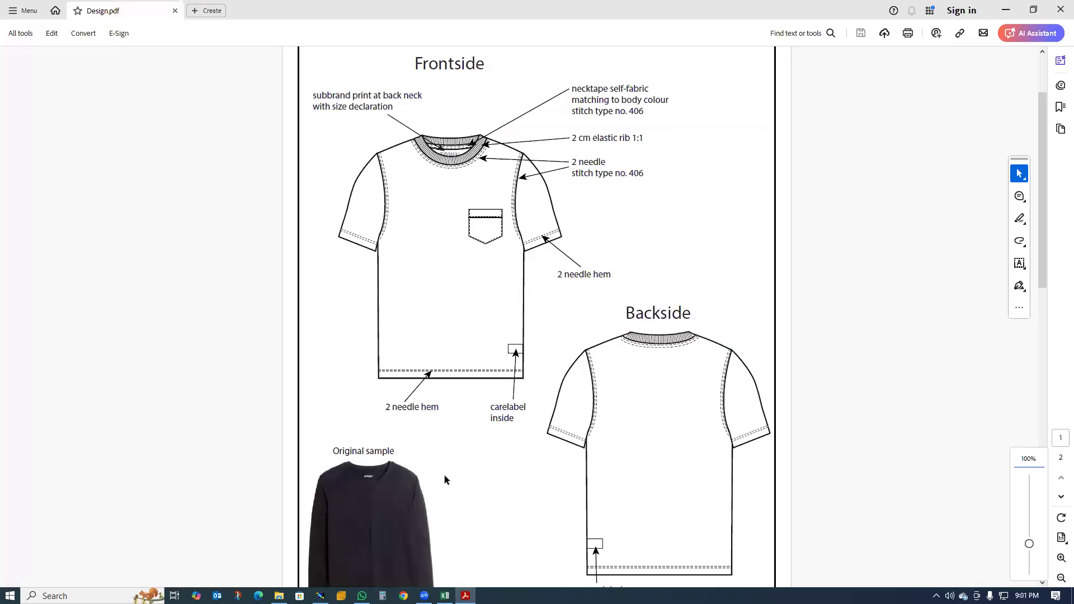
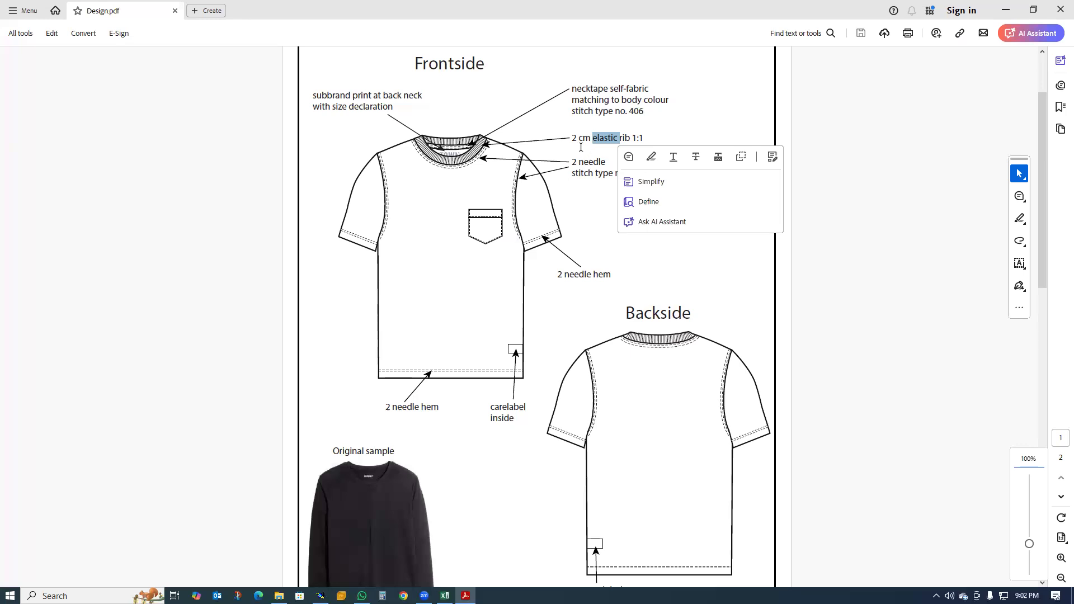
- Switch back to Modaris and create parallels of the body piece's front and back neckline curves, offset 2 cm into the neck opening
left_click(658, 129)
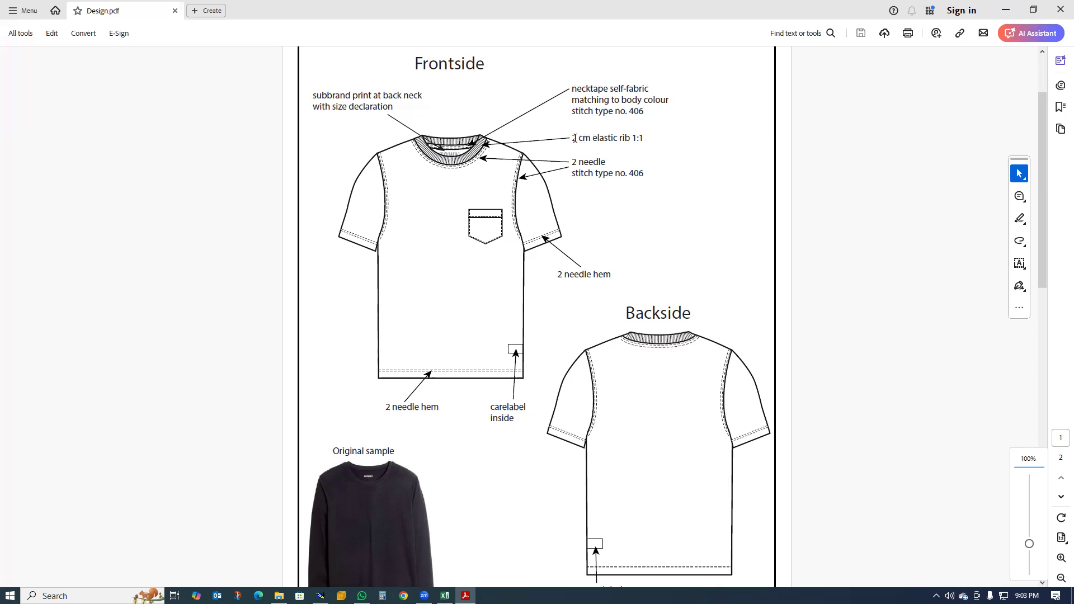
left_click(1005, 11)
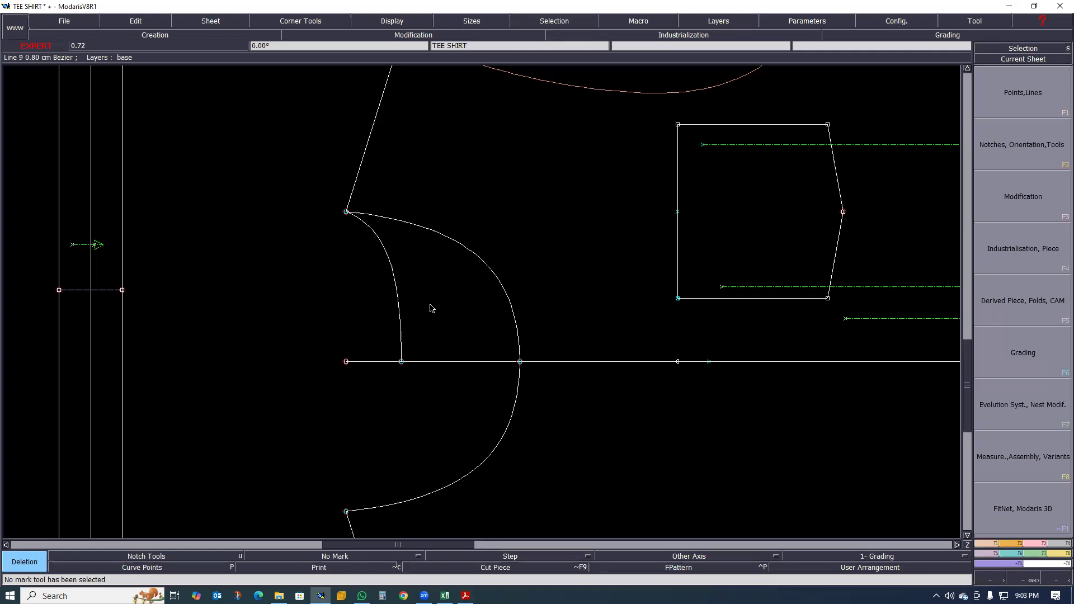
key("p")
left_click(488, 266)
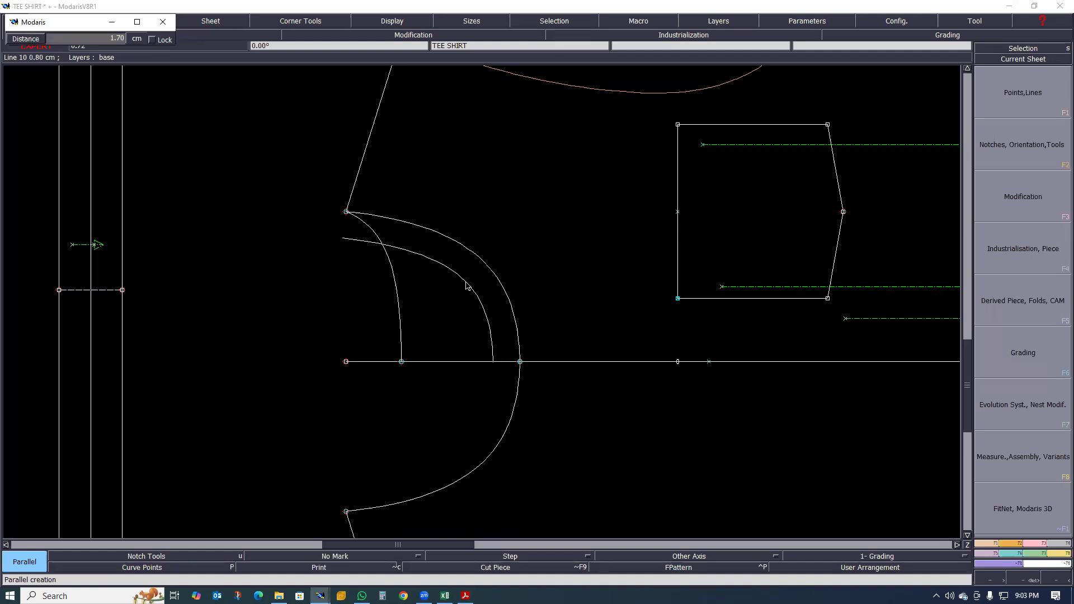
type("2")
key("Return")
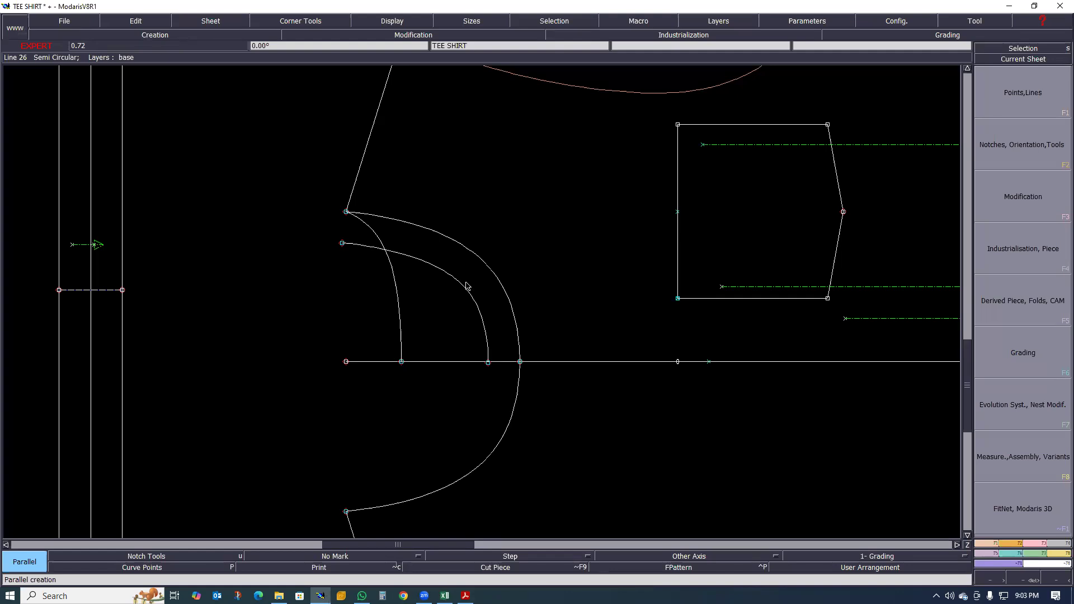
left_click(392, 274)
key("Down")
key("Return")
scroll(369, 294, "up", 2)
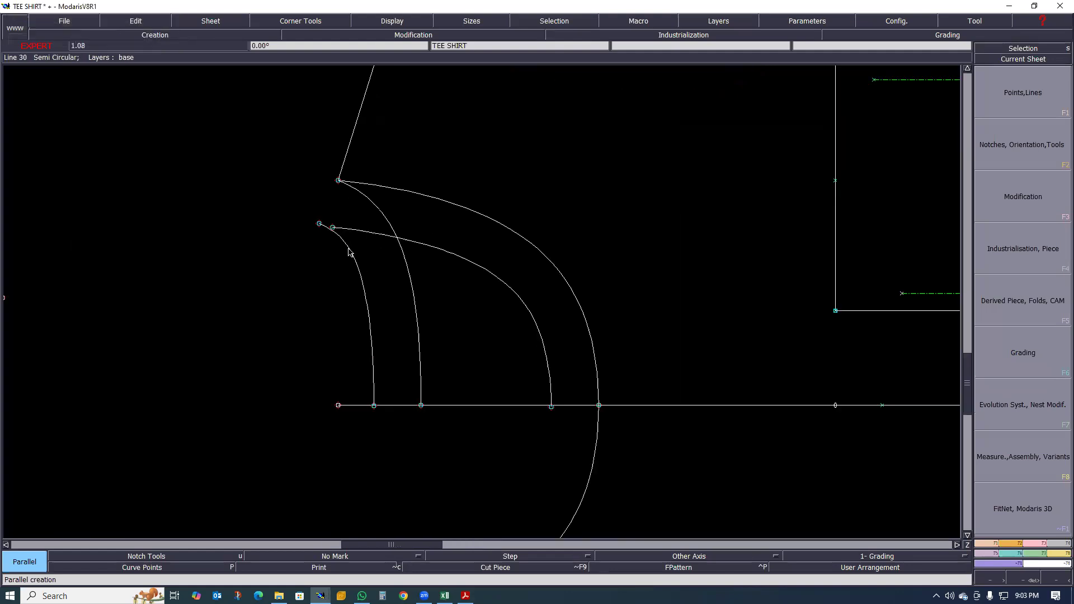
- Draw a straight line from the shoulder's neck point to the outer end of the back neckline's parallel curve
scroll(328, 218, "down", 3)
key("d")
left_click(342, 212)
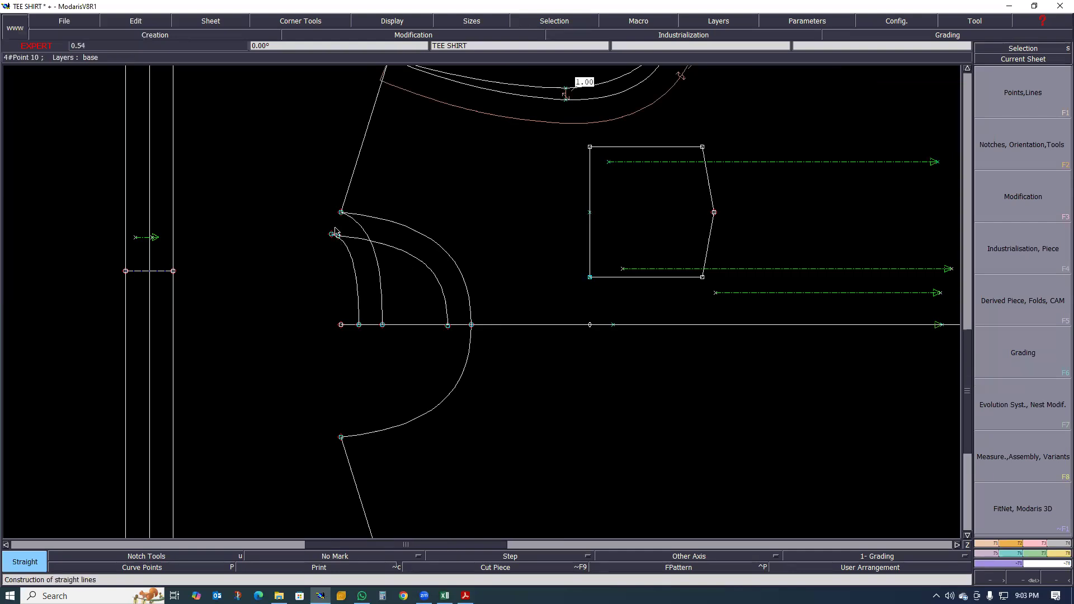
left_click(332, 235)
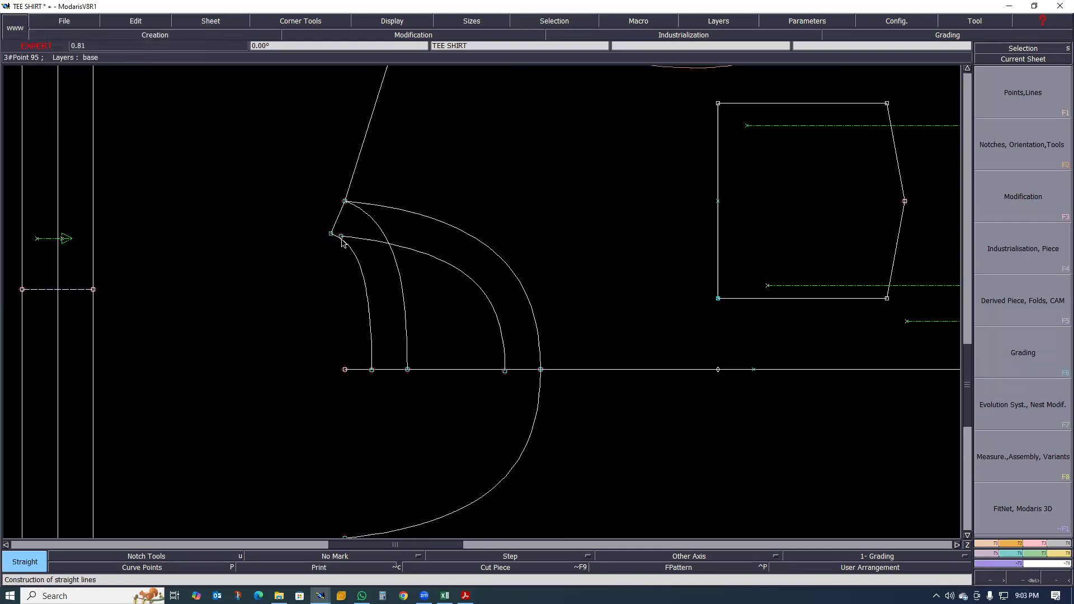
- Attach the front parallel curve's shoulder end to the end point of the back parallel curve
scroll(334, 236, "up", 3)
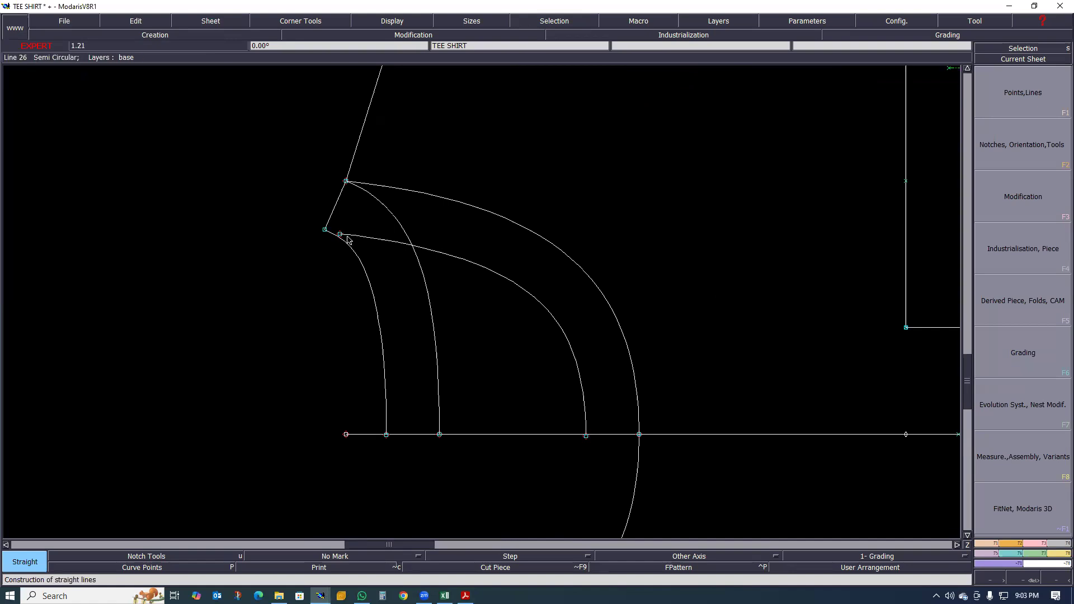
key("a")
left_click(340, 234)
left_click(325, 230)
scroll(366, 244, "down", 3)
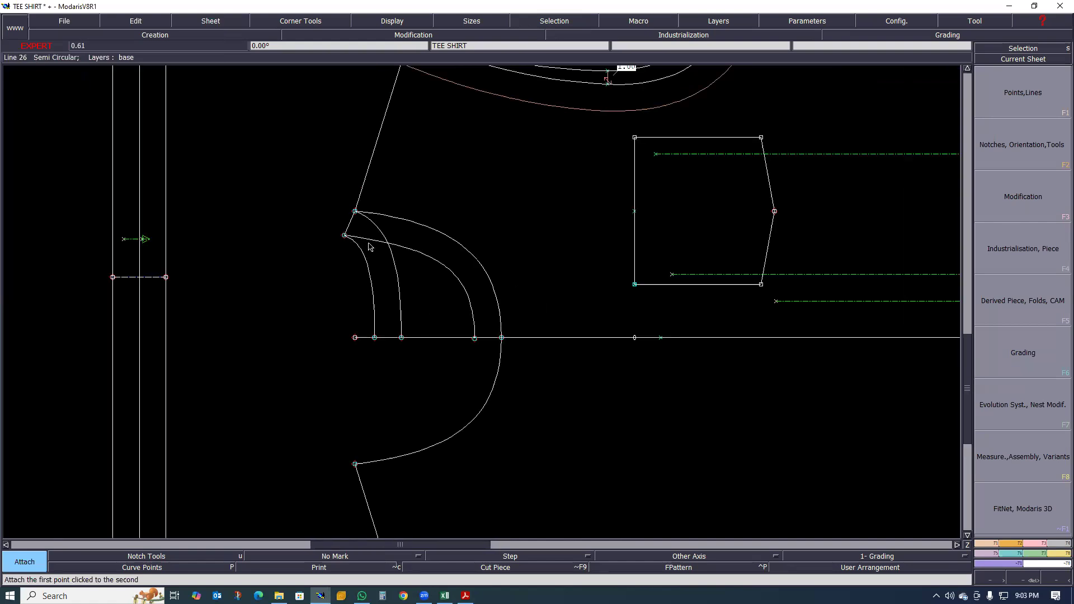
- Examine the new neck rib outline up close and within the whole pattern, and check the garment measurement chart in Excel
scroll(375, 234, "up", 2)
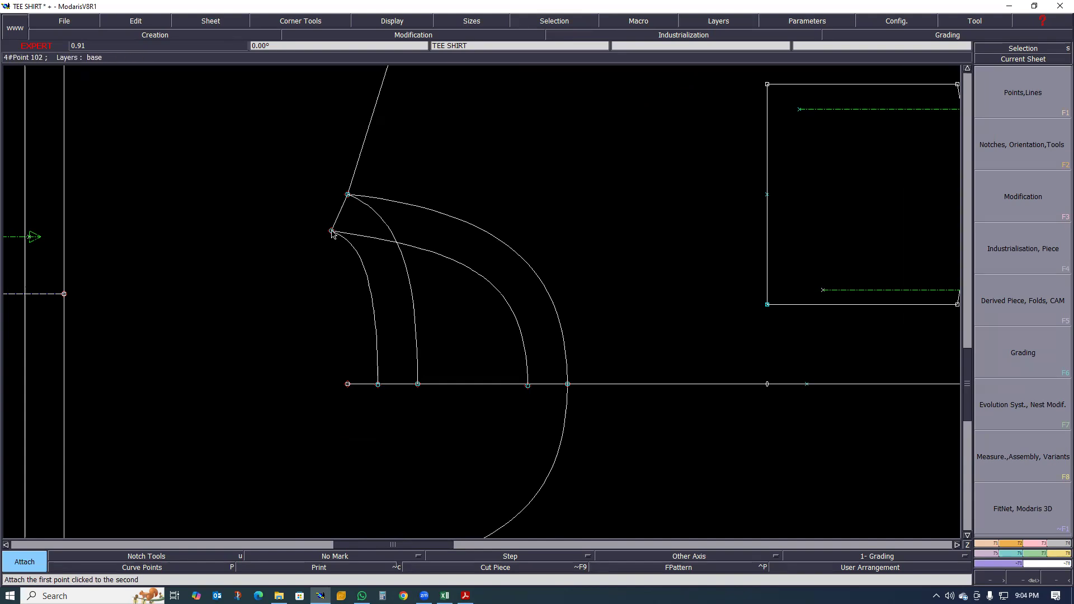
scroll(330, 246, "down", 2)
scroll(331, 246, "down", 1)
scroll(331, 246, "up", 3)
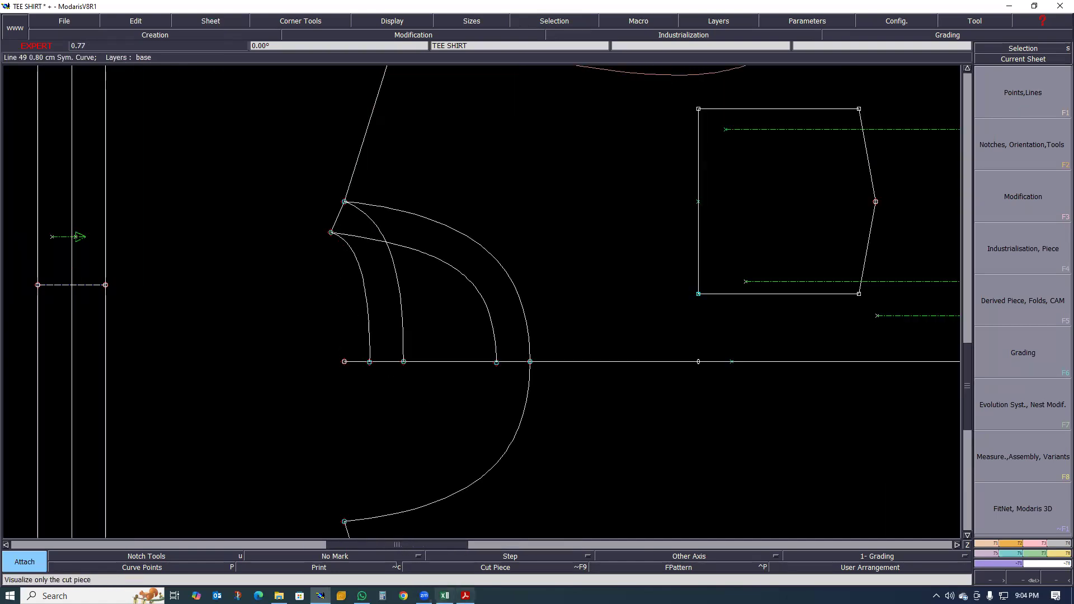
left_click(445, 596)
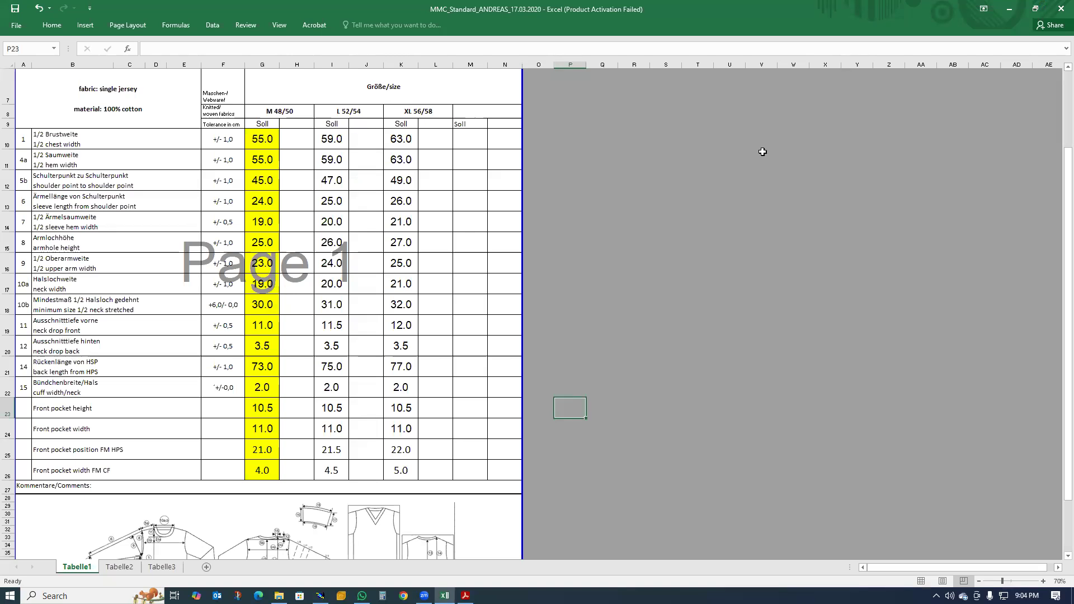
left_click(1009, 9)
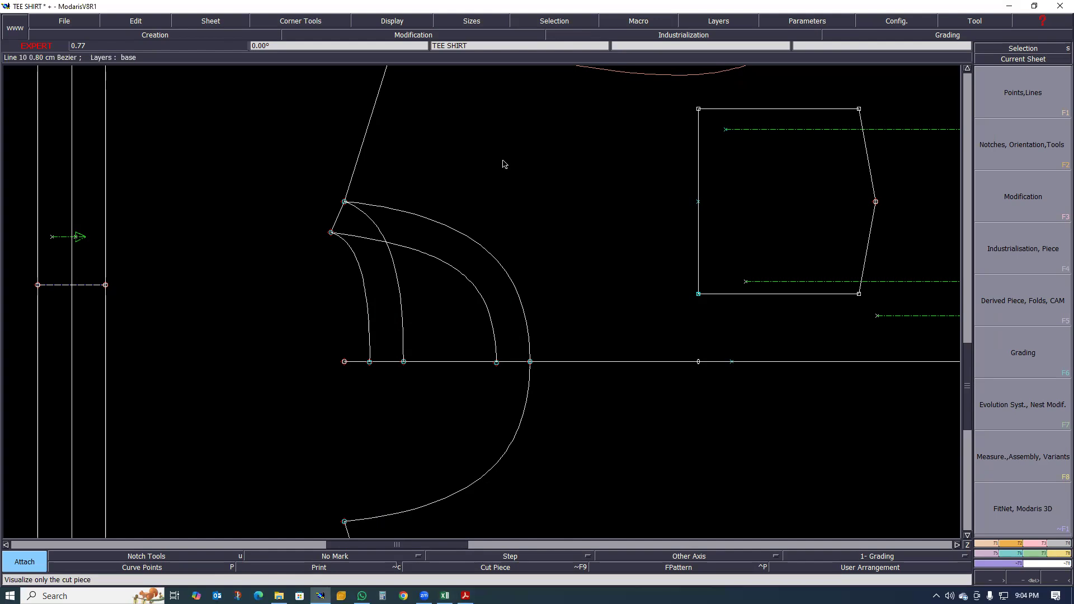
scroll(542, 313, "down", 1)
scroll(459, 288, "up", 2)
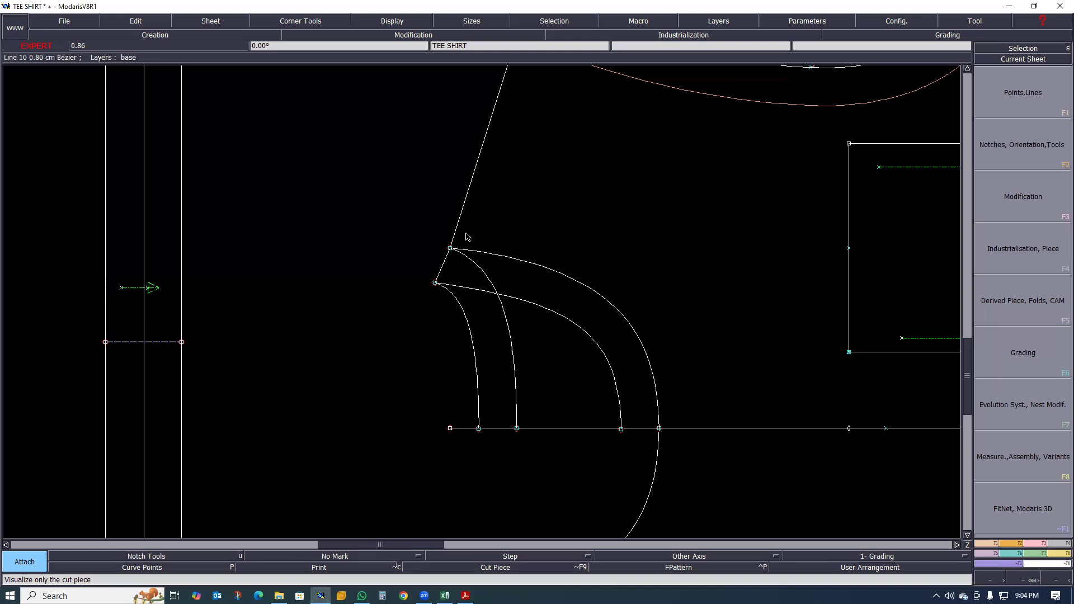
scroll(432, 401, "down", 1)
scroll(421, 403, "up", 1)
scroll(421, 400, "down", 1)
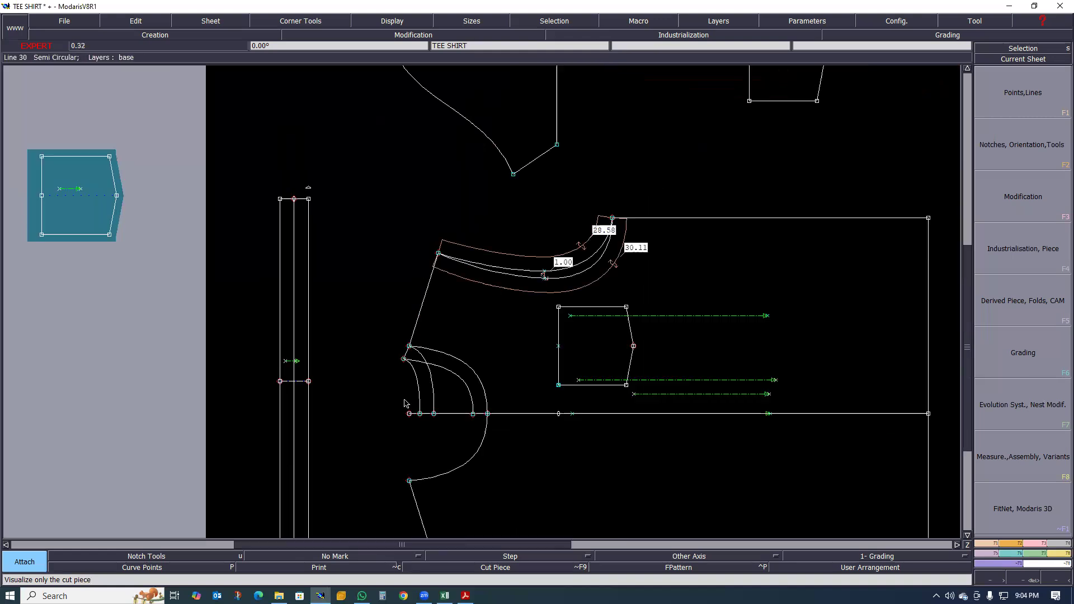
scroll(422, 394, "down", 1)
scroll(691, 358, "down", 1)
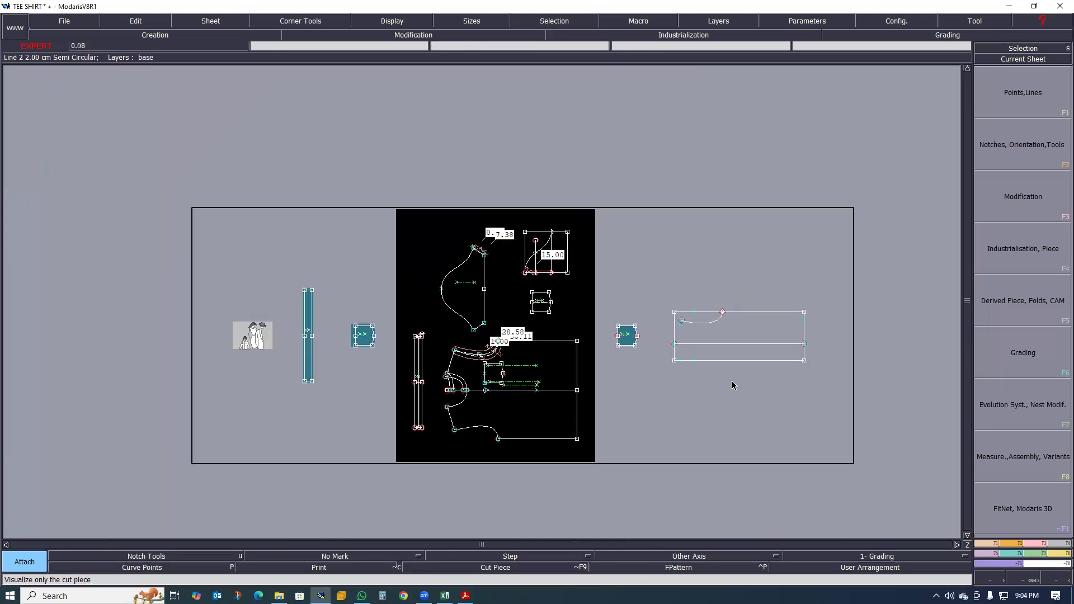
- Delete the stray points on the lower edge and inside the rectangle of the TEE SHIRT3 sheet
scroll(749, 358, "up", 1)
scroll(752, 298, "up", 1)
scroll(615, 330, "down", 1)
scroll(581, 341, "up", 2)
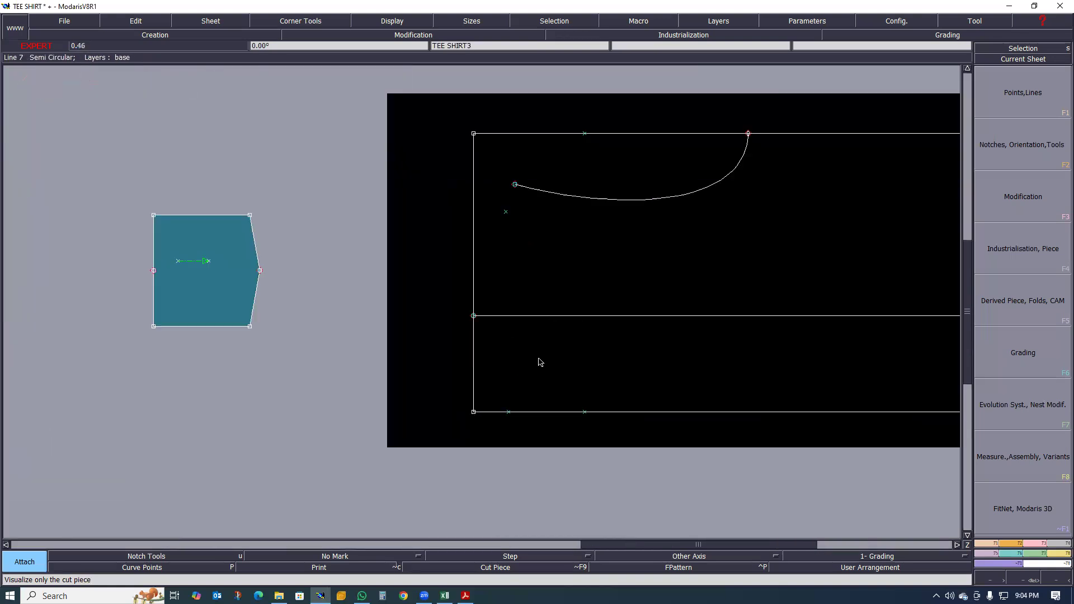
key("Delete")
left_click(508, 412)
left_click(506, 212)
scroll(491, 415, "up", 1)
scroll(456, 424, "down", 1)
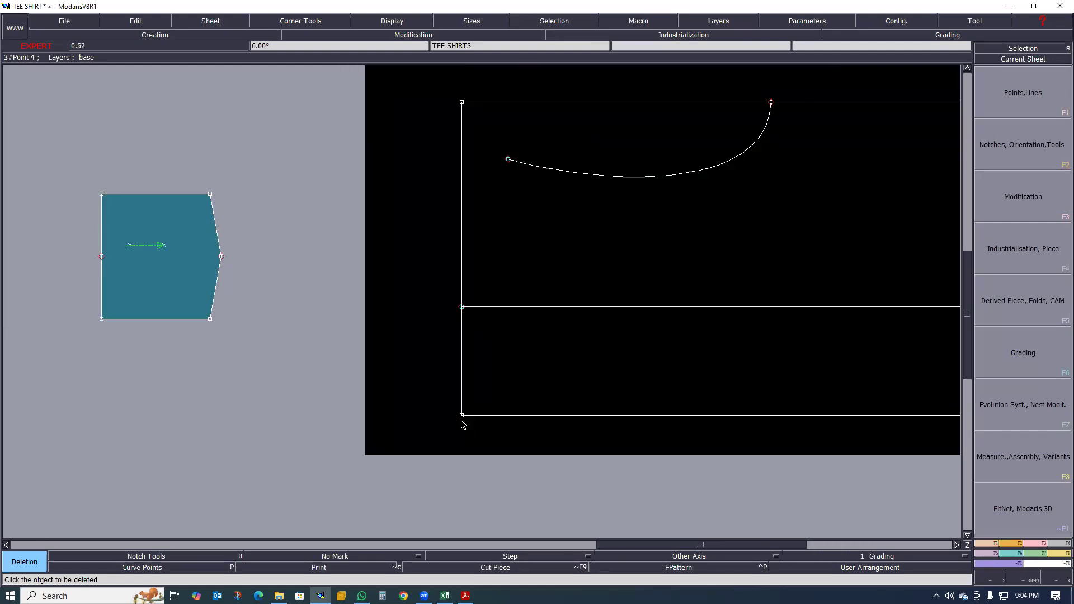
- Place a developed point on the TEE SHIRT3 rectangle's short edge, measured from its lower corner
key("d")
left_click(462, 416)
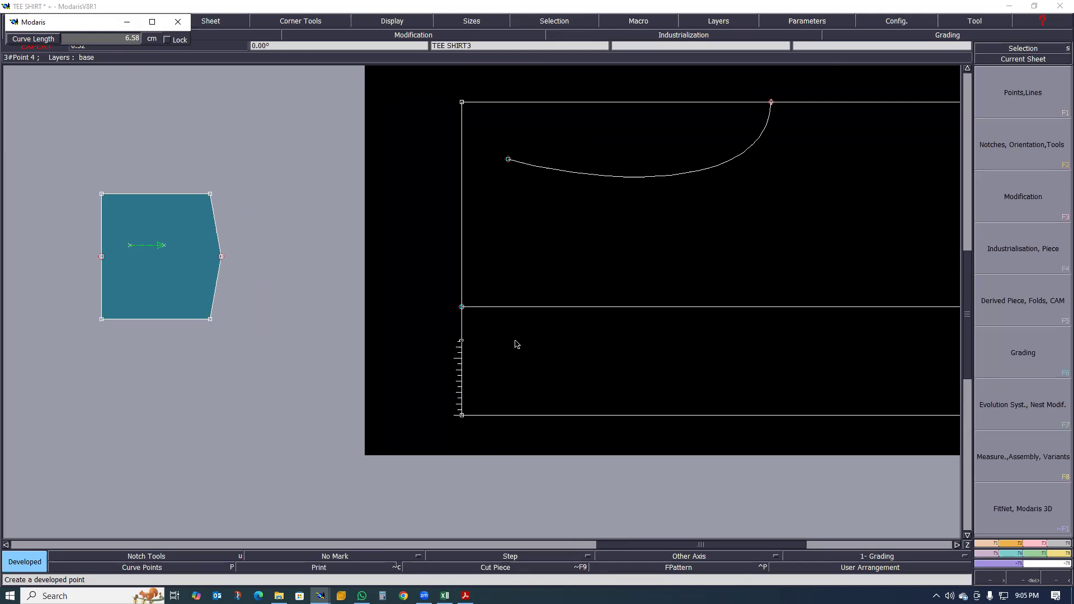
type("9")
key("Return")
scroll(503, 334, "up", 3)
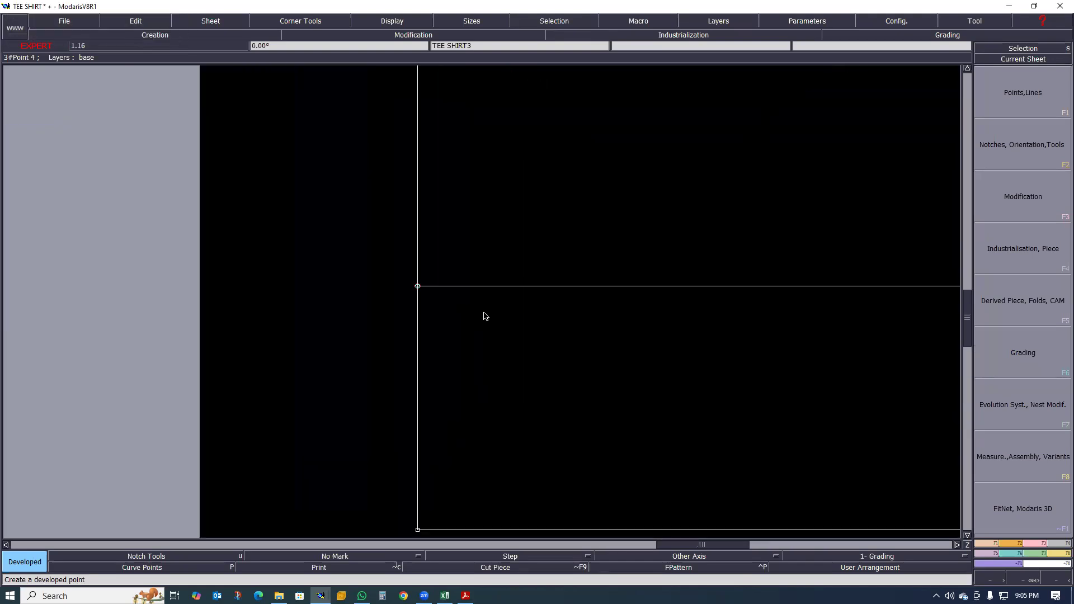
- Delete the lengthwise line crossing the TEE SHIRT3 rectangle, together with the points at its end on the short edge
key("Delete")
left_click(537, 273)
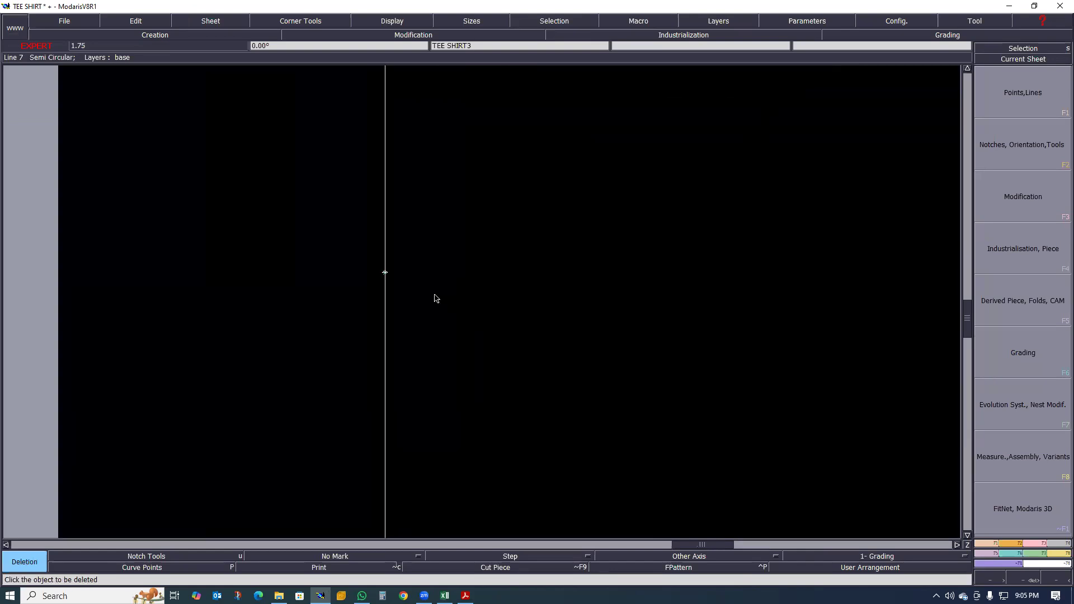
scroll(392, 267, "up", 3)
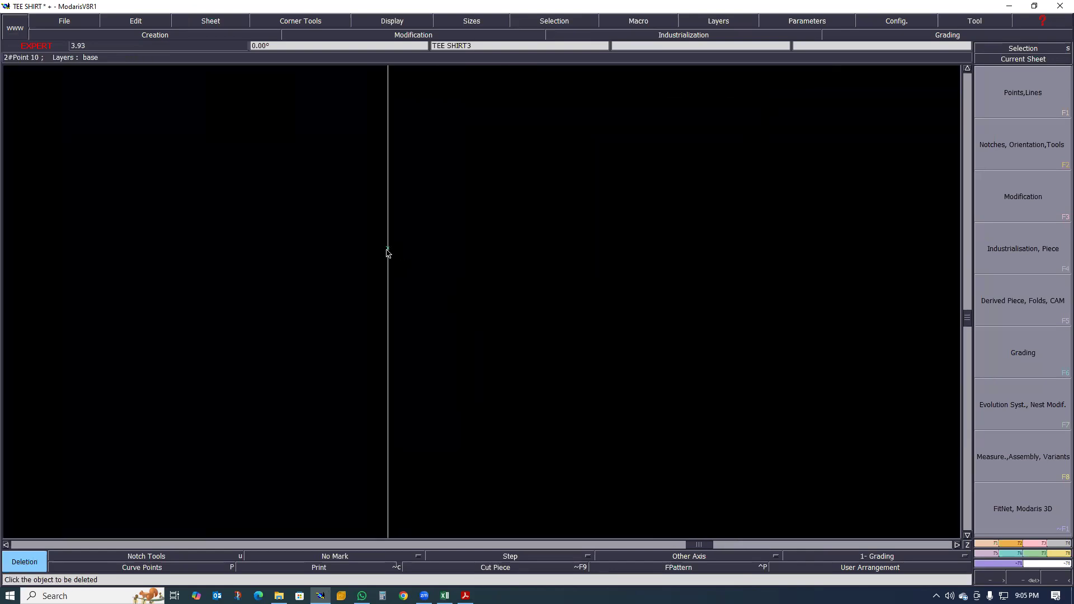
scroll(464, 251, "down", 5)
- Place a developed point on the rectangle's short edge, 9.5 cm from its lower corner
key("d")
left_click(456, 344)
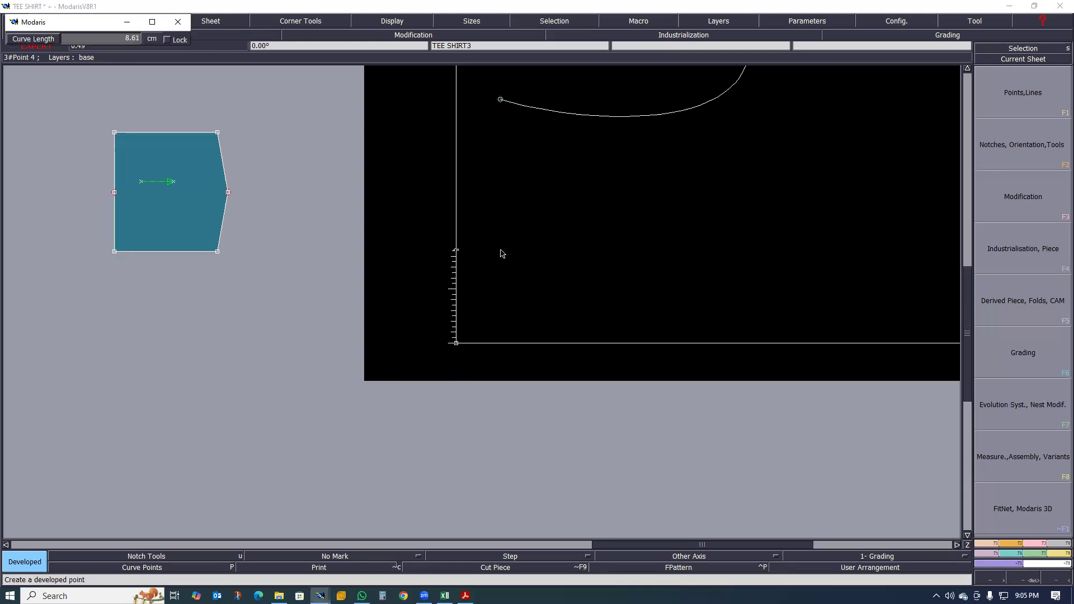
type("9.50")
key("Return")
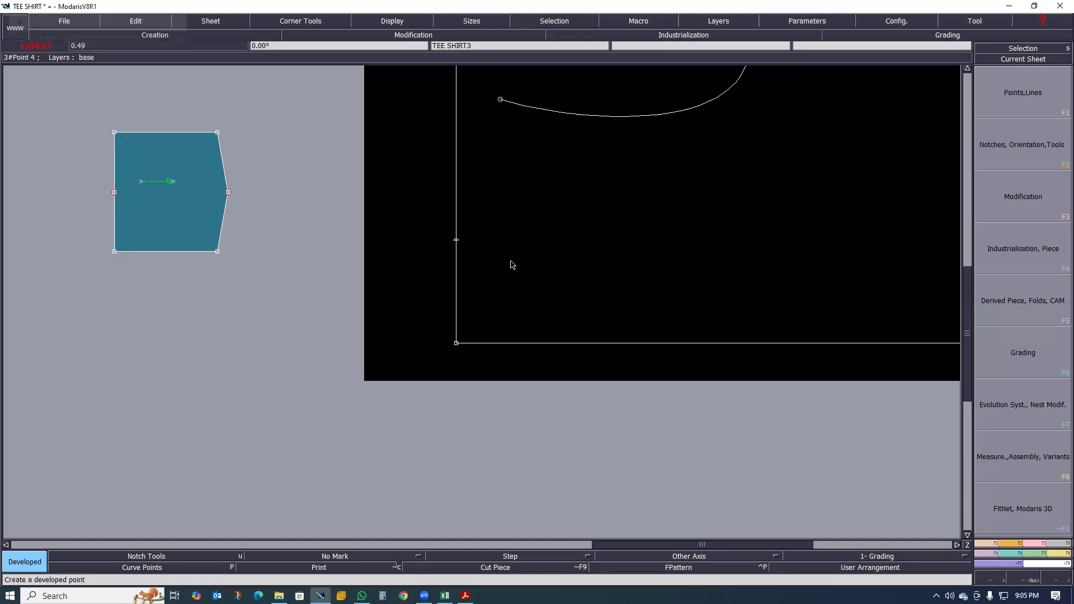
- Place another developed point on the short edge, 2 cm beyond the 9.5 cm point
scroll(463, 237, "up", 1)
scroll(475, 252, "down", 3)
scroll(419, 264, "up", 2)
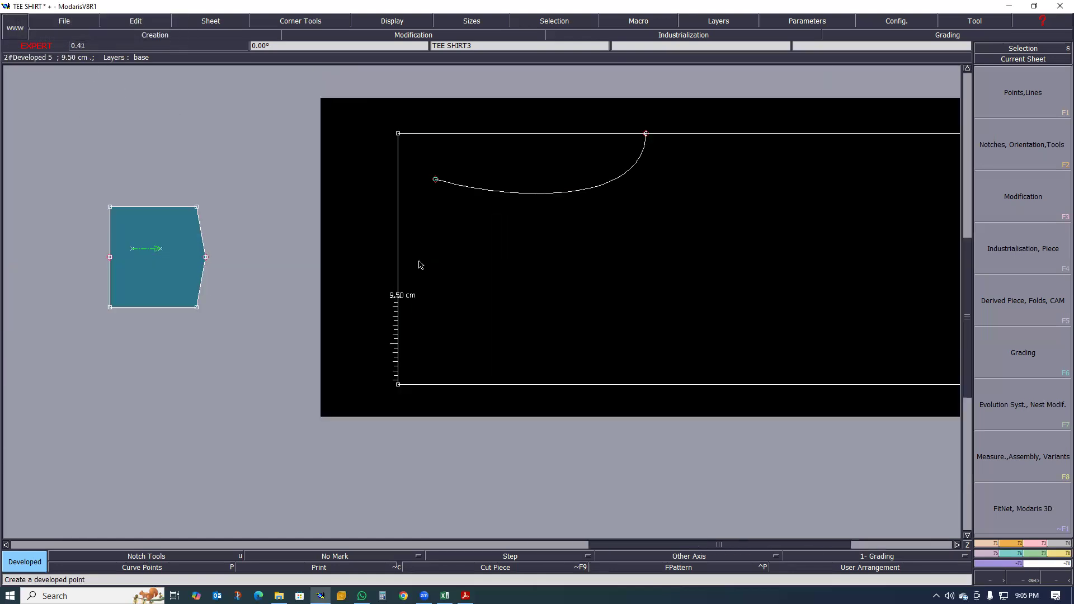
scroll(485, 280, "up", 1)
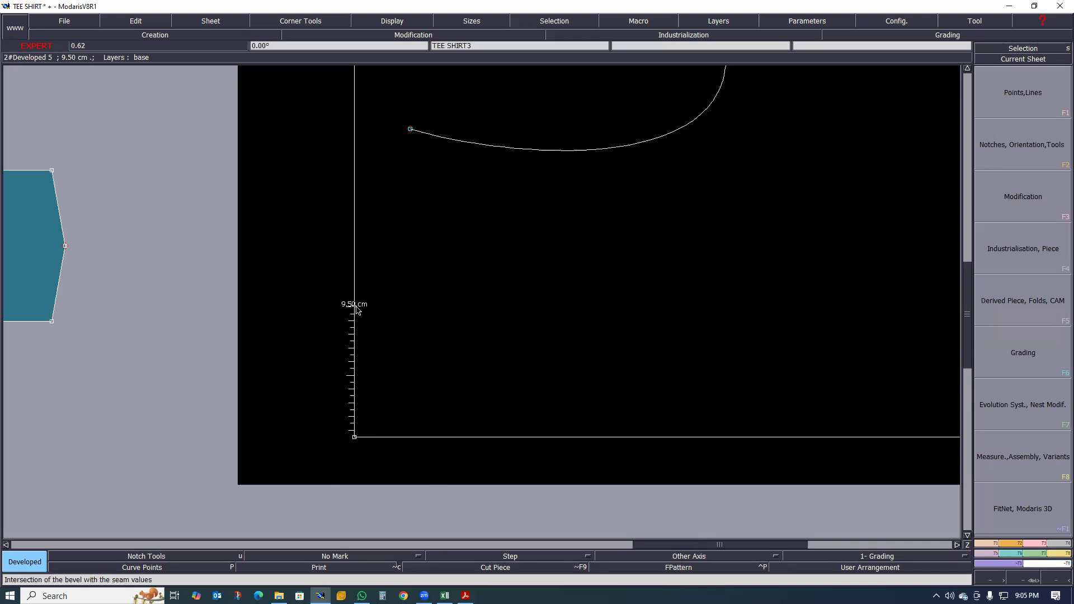
left_click(354, 295)
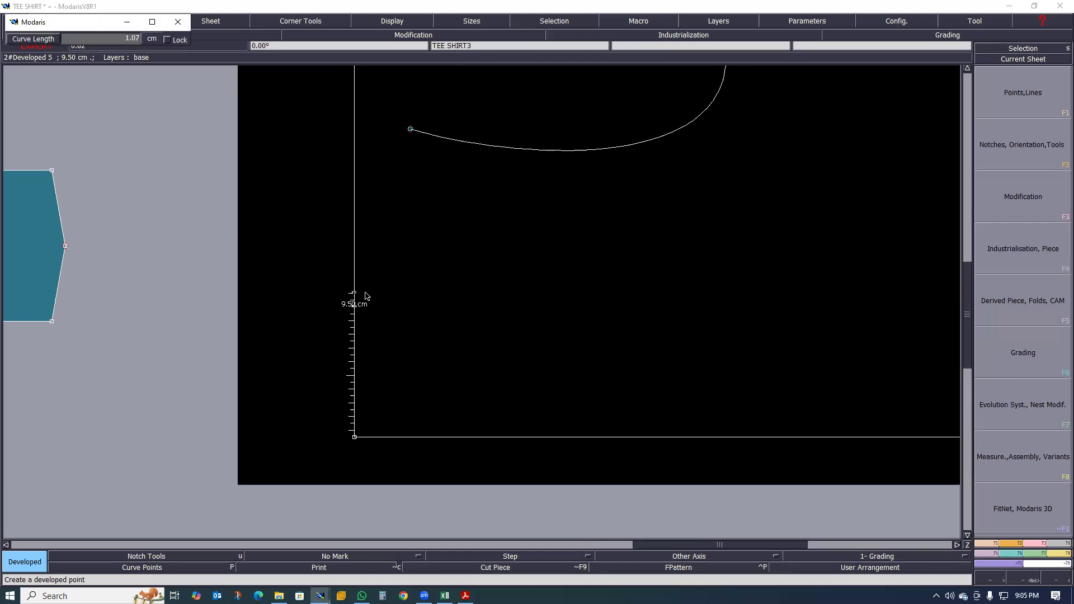
key("Down")
type("2")
key("Return")
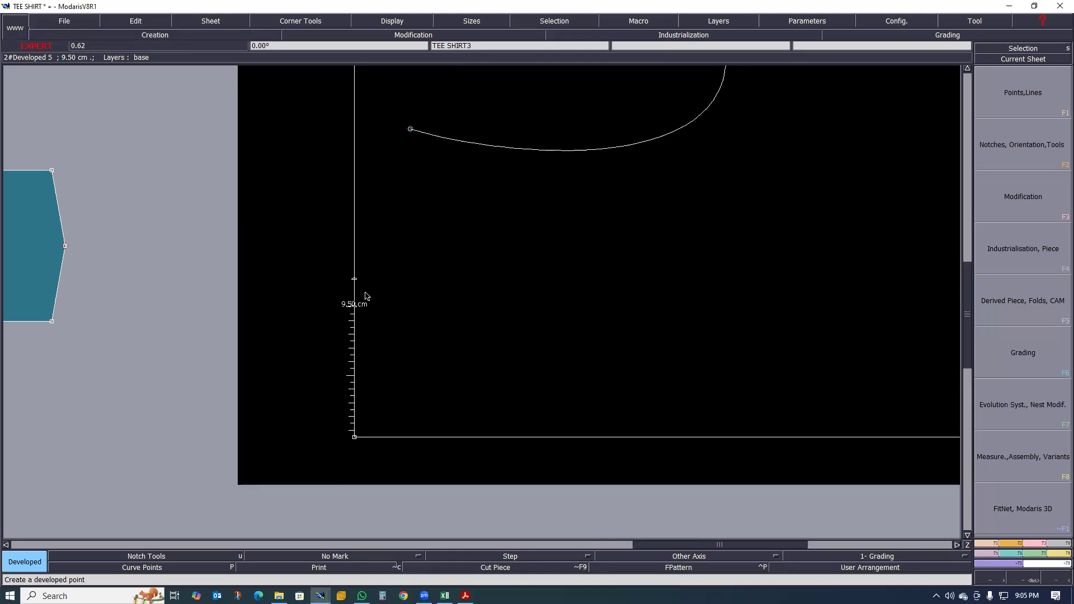
- Place two developed points on the rectangle's lower long edge, 2 cm and about 4 cm from the same corner
scroll(391, 323, "down", 1)
scroll(383, 328, "up", 1)
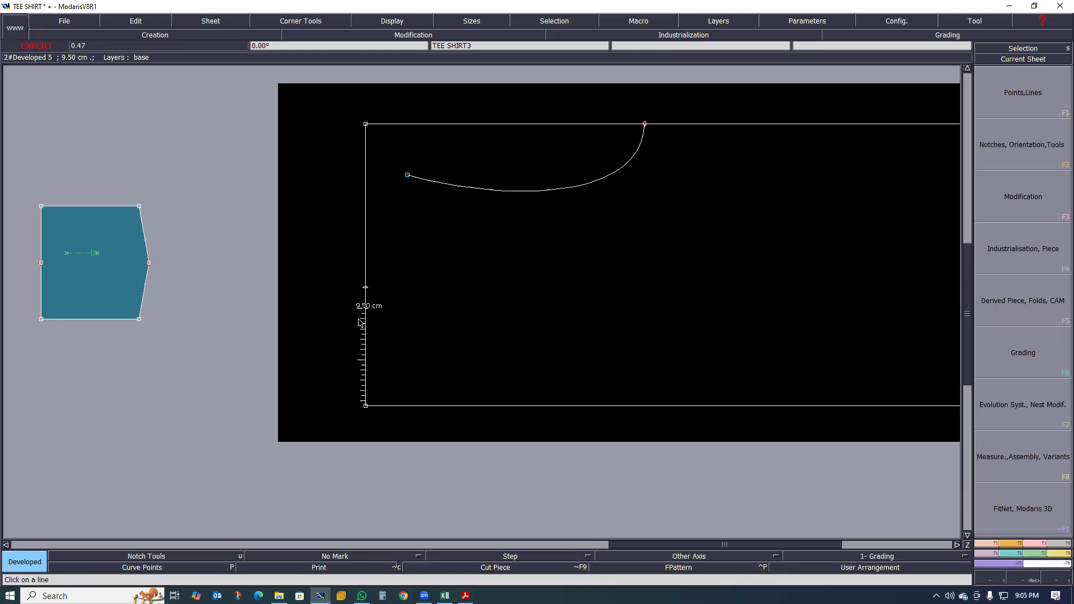
scroll(384, 310, "up", 3)
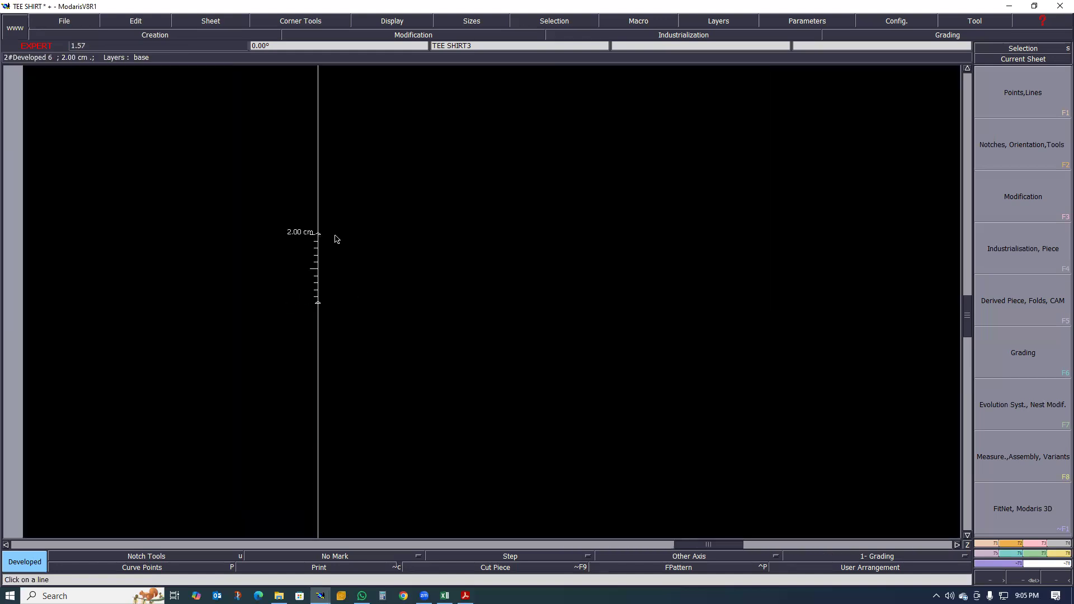
scroll(312, 260, "up", 1)
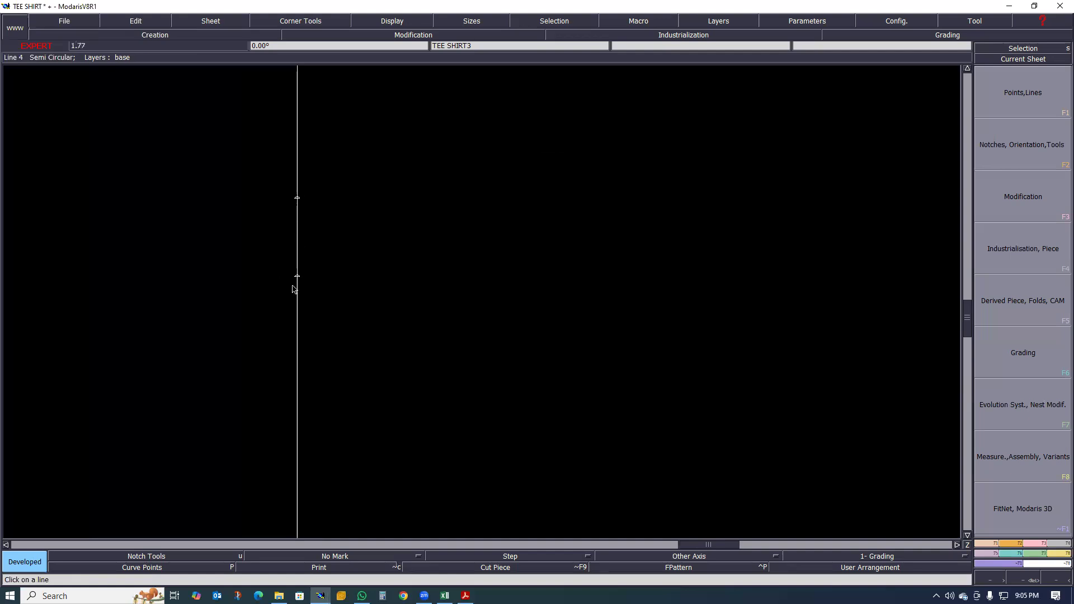
scroll(274, 235, "down", 2)
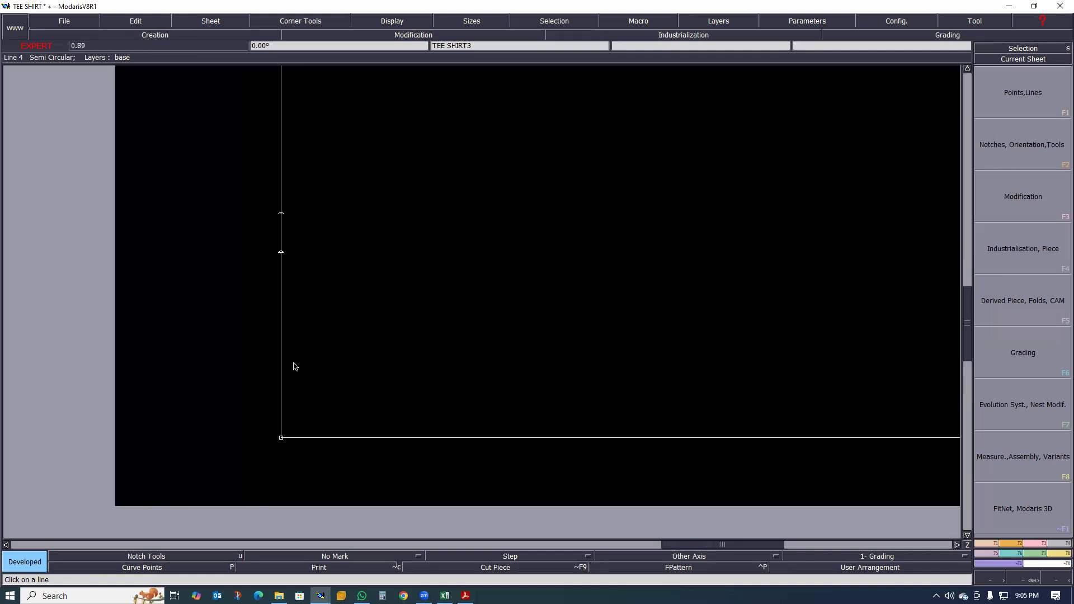
left_click(282, 440)
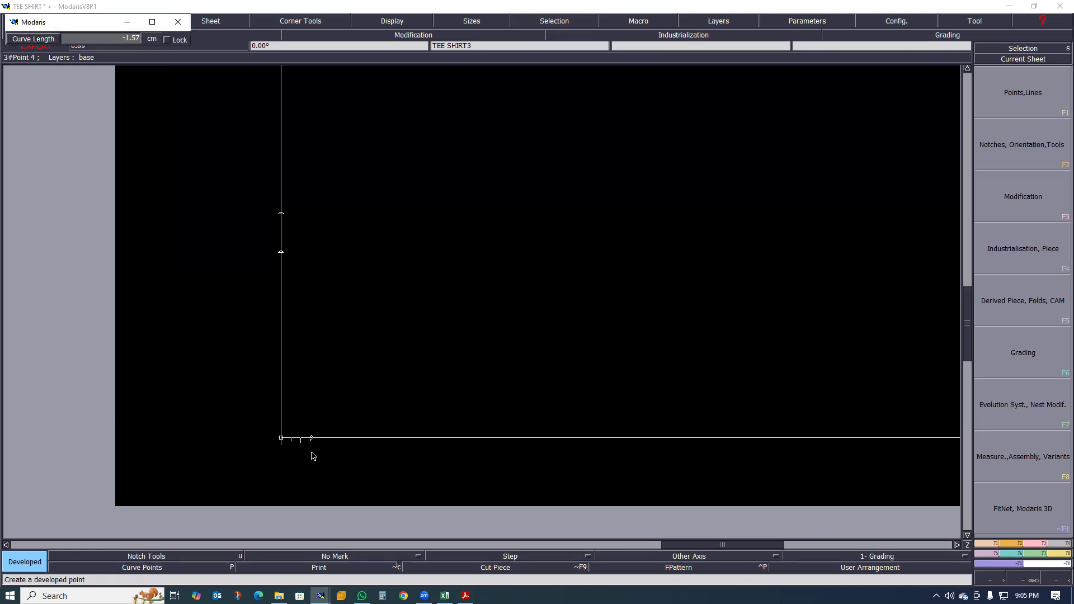
type("-2.00")
key("Return")
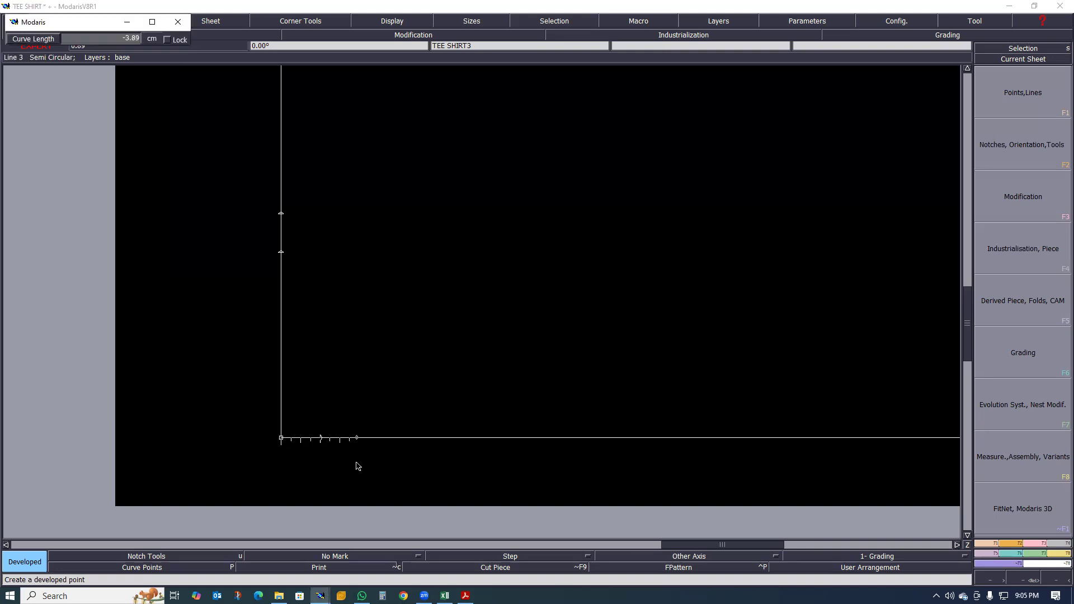
key("Down")
type("-")
key("Return")
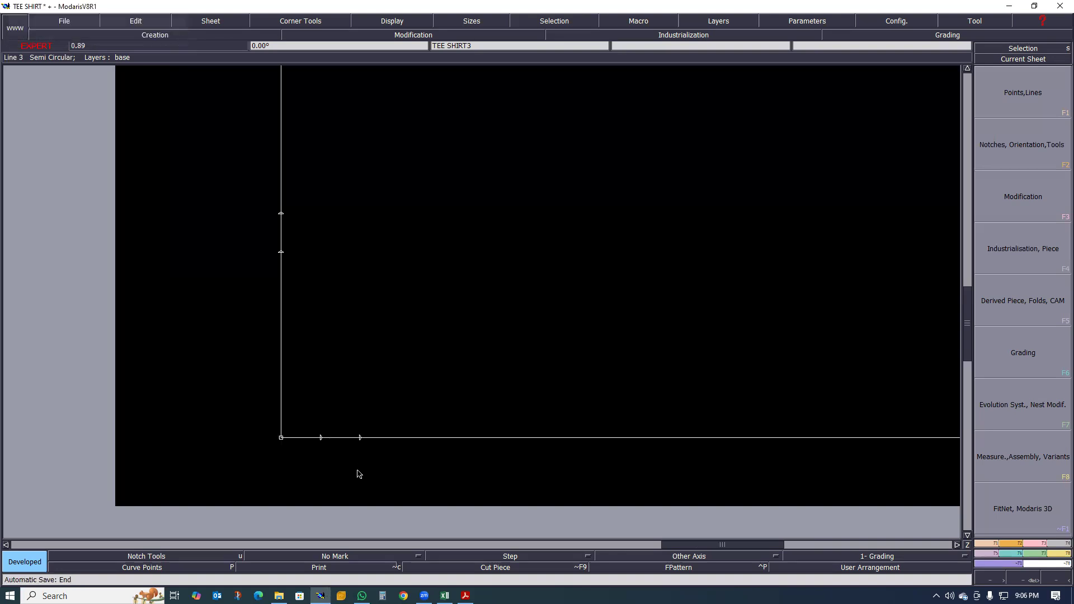
- Place a developed point on the rectangle's lower long edge, 8 cm from the corner shared with the short edge
scroll(407, 450, "down", 1)
scroll(393, 446, "up", 1)
left_click(322, 444)
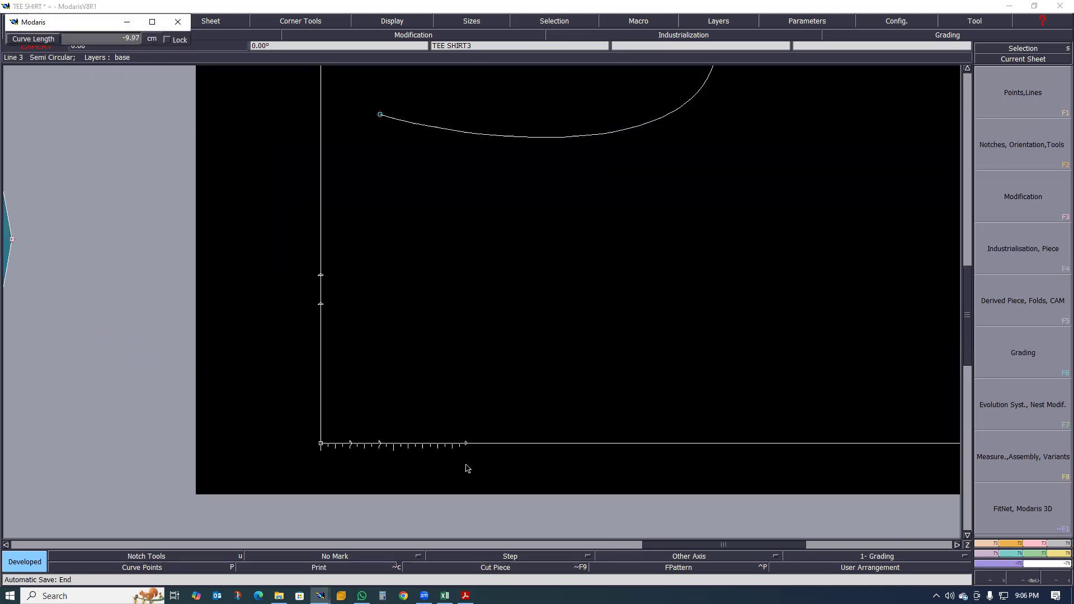
key("Down")
type("-8")
key("Return")
left_click(441, 446)
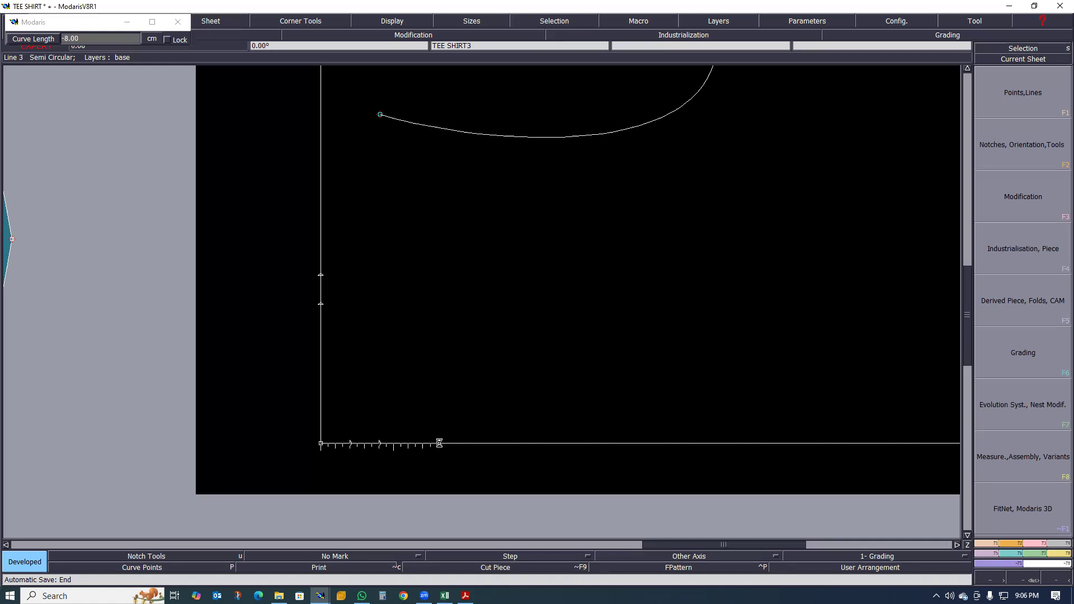
left_click(439, 442)
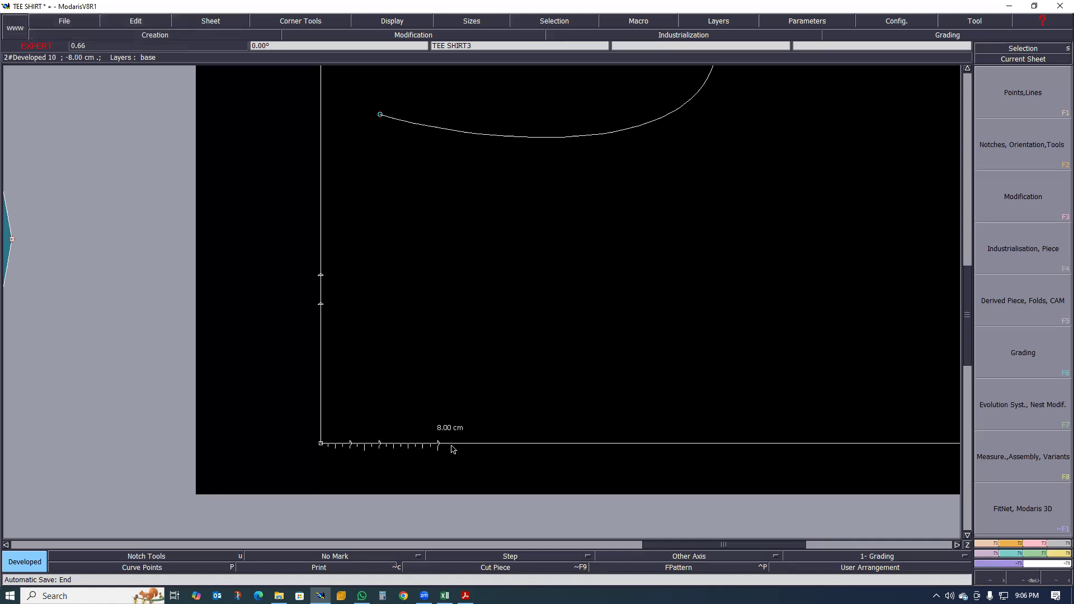
- Place another developed point on the lower long edge, 2 cm beyond the 8 cm point
key("Down")
type("-")
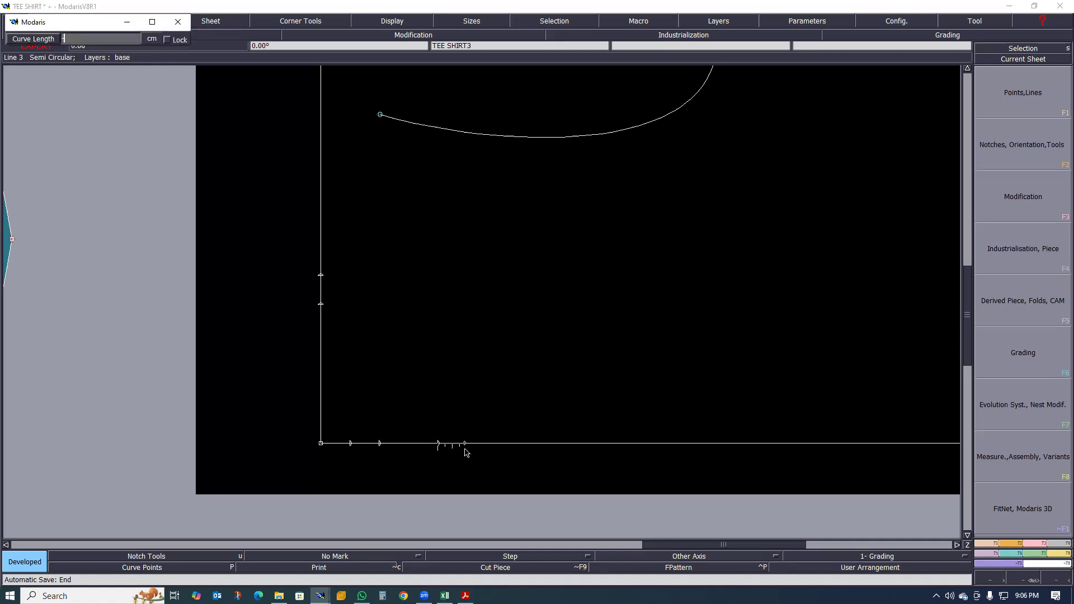
key("Return")
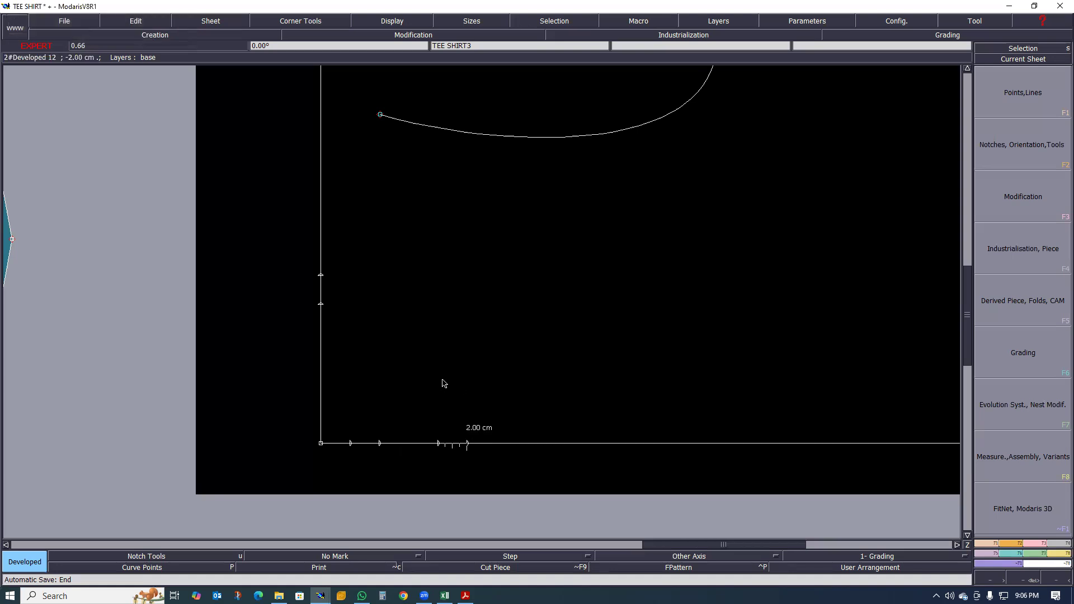
- Draw two Bezier lines from the outer short-edge point to the long-edge points about 4 cm and 10 cm from the corner
scroll(439, 412, "up", 1)
scroll(420, 479, "down", 2)
scroll(443, 474, "up", 2)
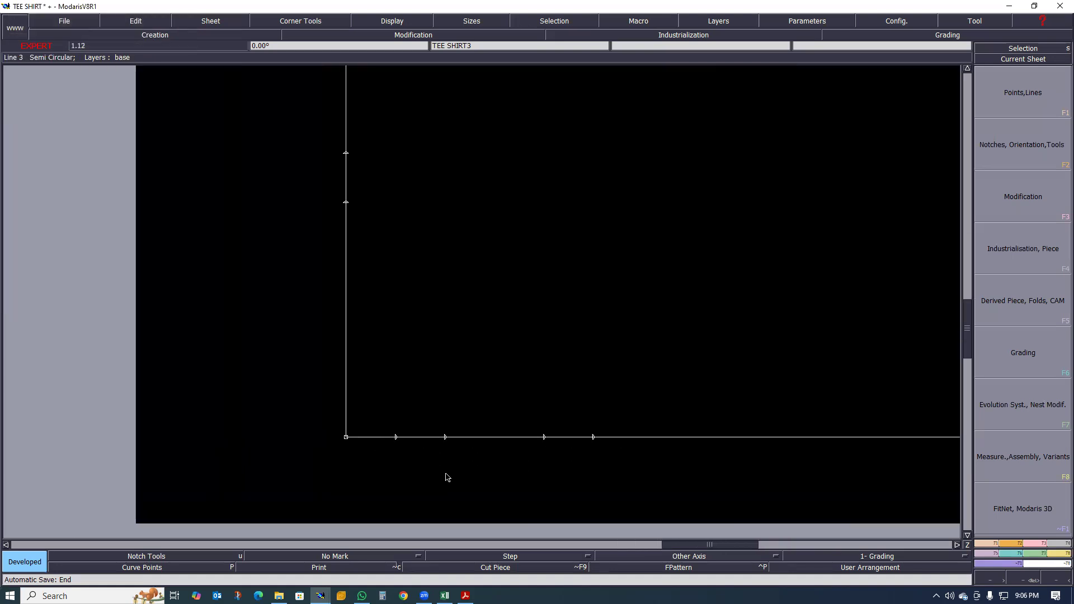
key("b")
left_click(346, 153)
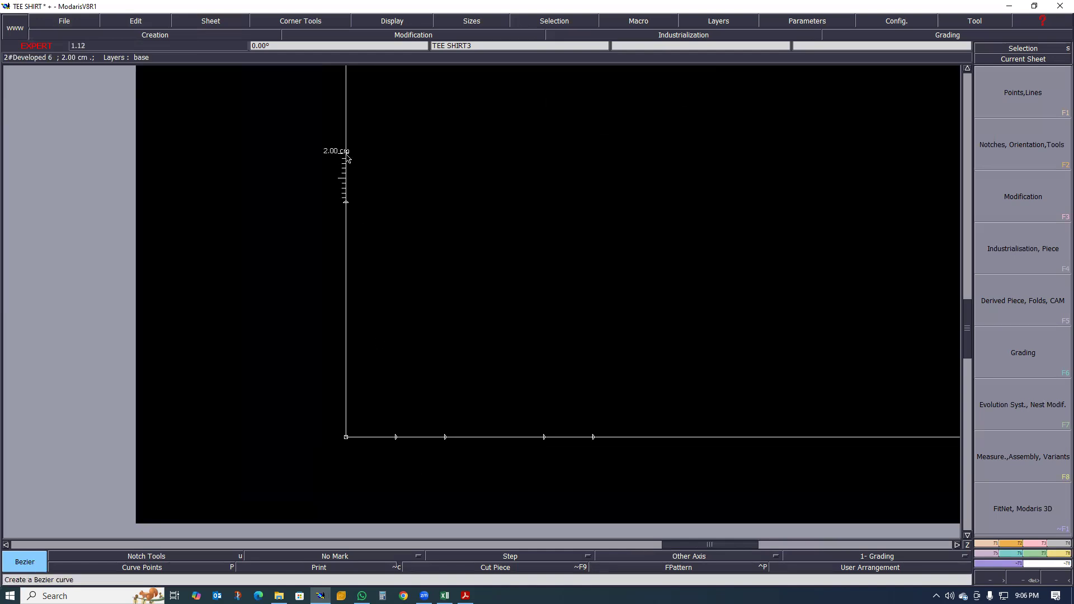
left_click(445, 438)
left_click(346, 153)
left_click(594, 438)
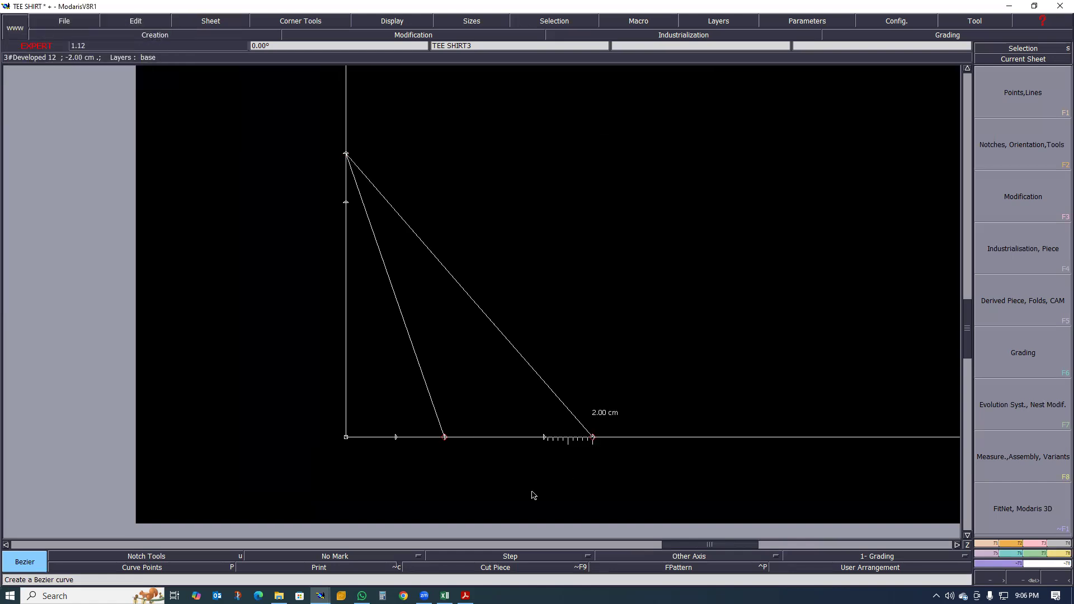
- Reshape both Bezier lines with their tangent handles into rounded back and front neckline curves
scroll(532, 493, "down", 2)
scroll(535, 435, "up", 1)
key("h")
key("r")
left_click_drag(543, 430, 569, 375)
left_click_drag(452, 337, 538, 302)
left_click_drag(569, 374, 573, 363)
left_click_drag(455, 414, 461, 383)
left_click_drag(416, 338, 457, 313)
- Examine the 9.5 cm, 2 cm and 8 cm neckline points on TEE SHIRT3 and compare the curves with the TEE SHIRT sheet's neckline
scroll(407, 334, "down", 1)
scroll(412, 351, "up", 2)
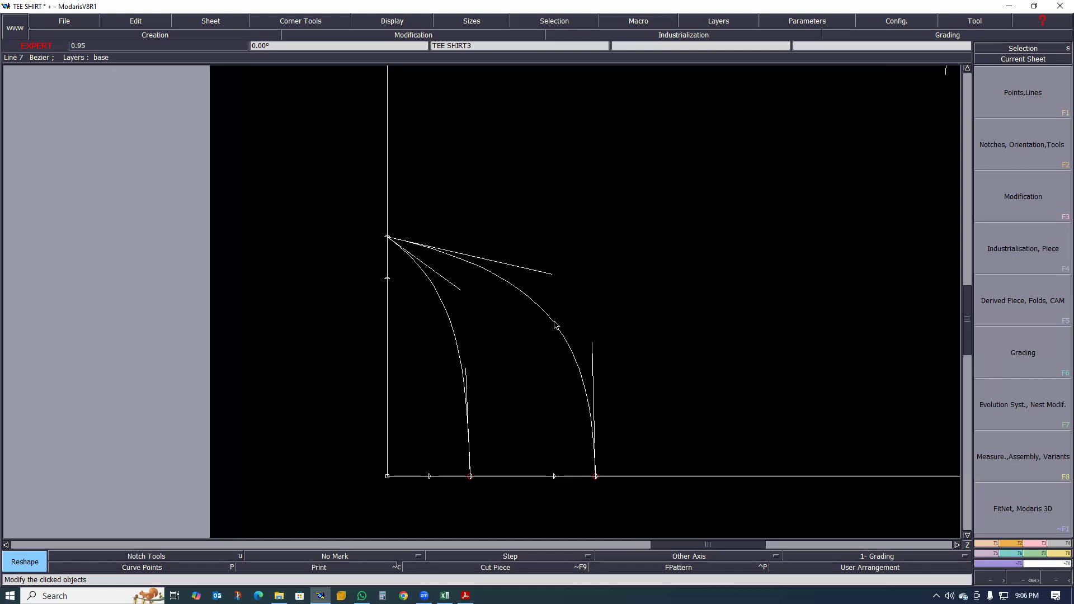
mouse_move(389, 281)
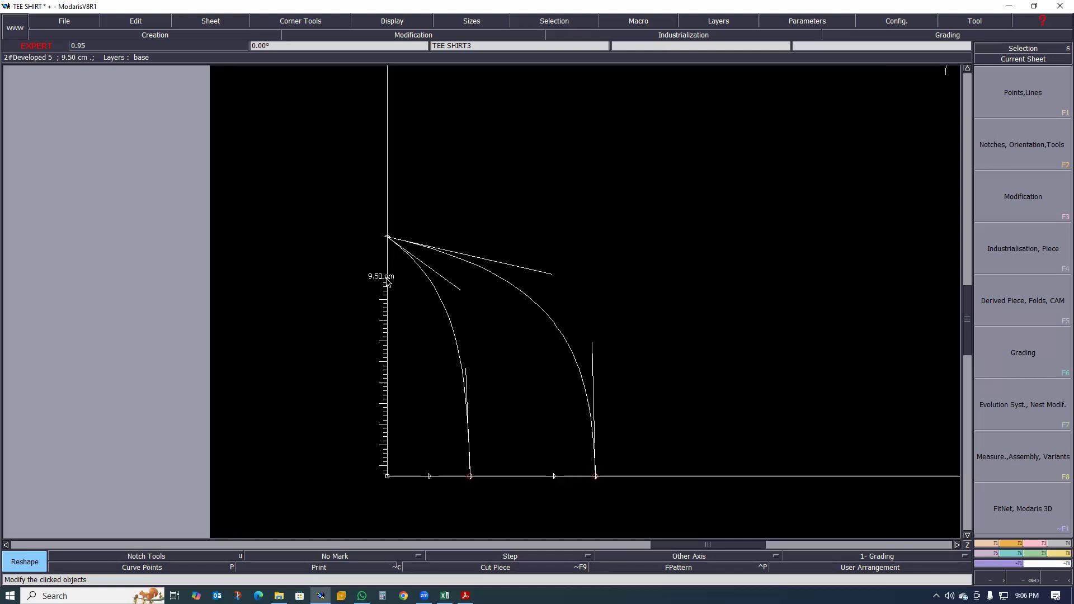
mouse_move(554, 478)
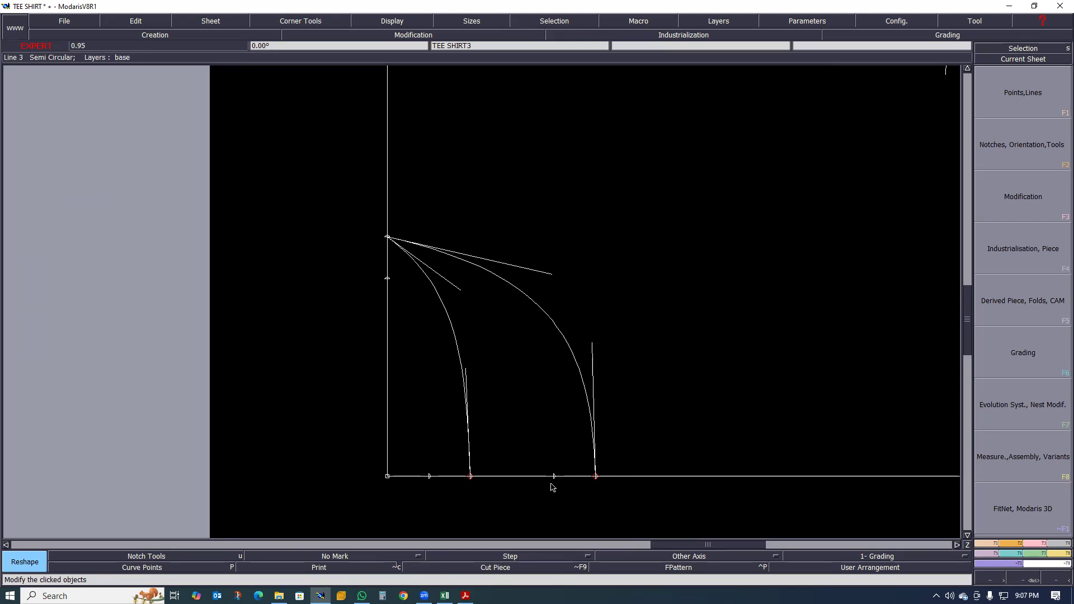
scroll(559, 461, "down", 1)
scroll(551, 483, "up", 2)
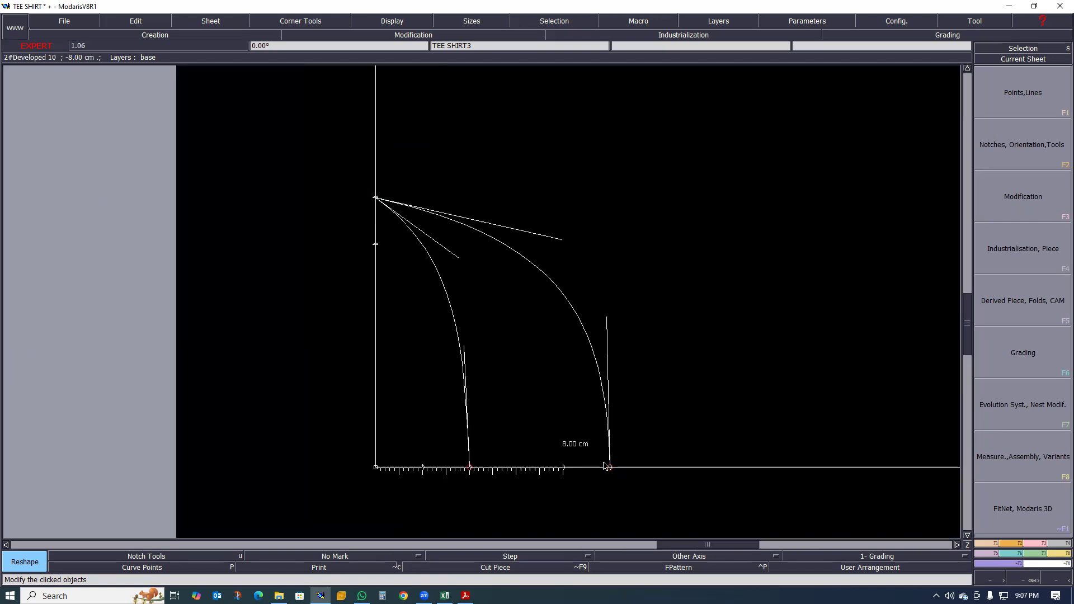
scroll(623, 432, "down", 2)
scroll(631, 422, "down", 1)
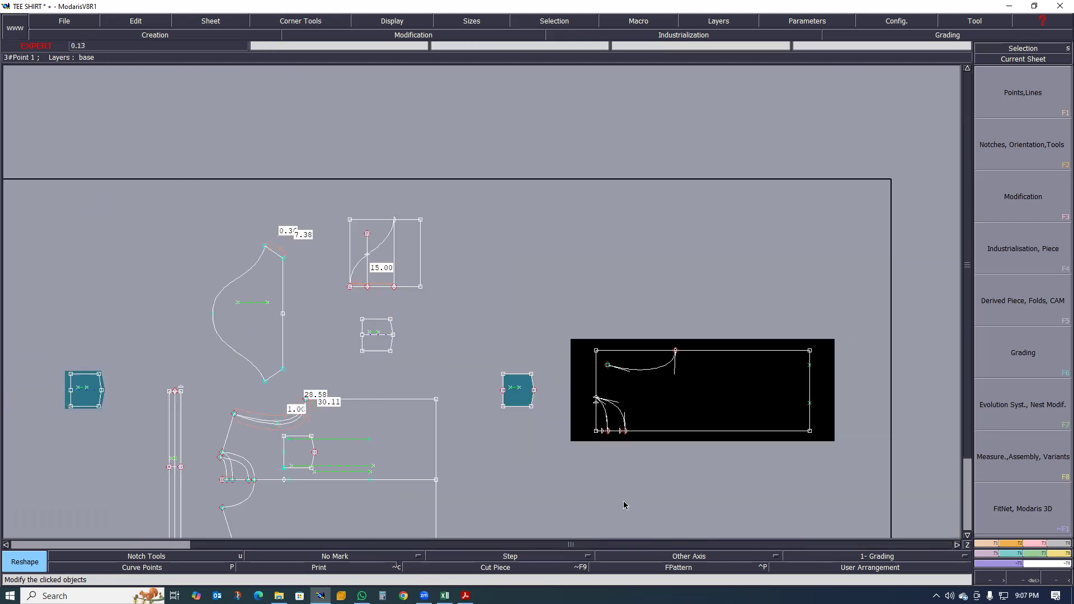
scroll(665, 402, "up", 3)
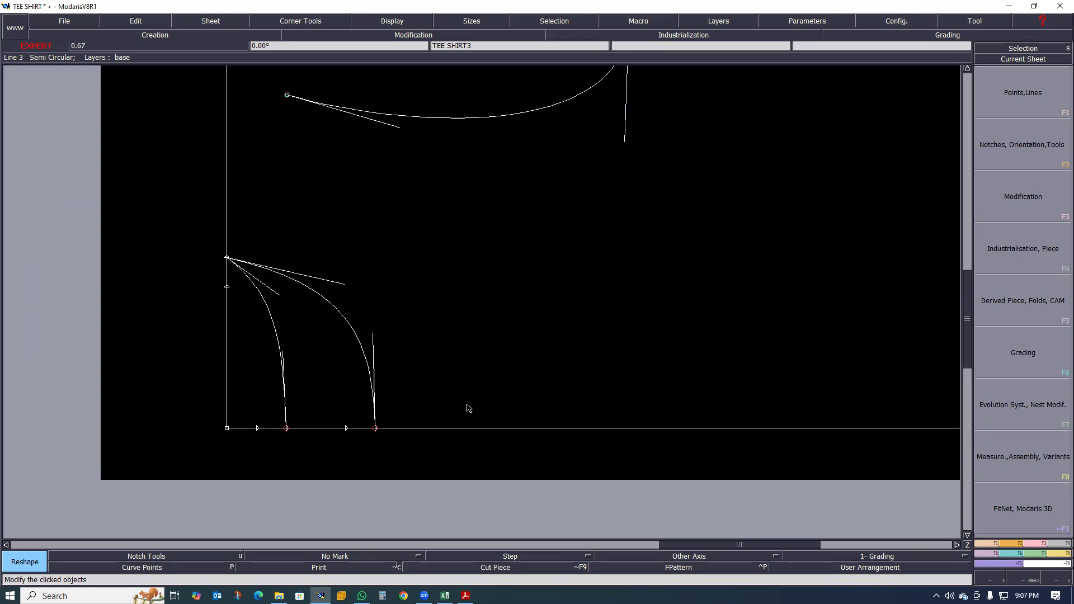
scroll(392, 406, "down", 2)
scroll(372, 388, "up", 2)
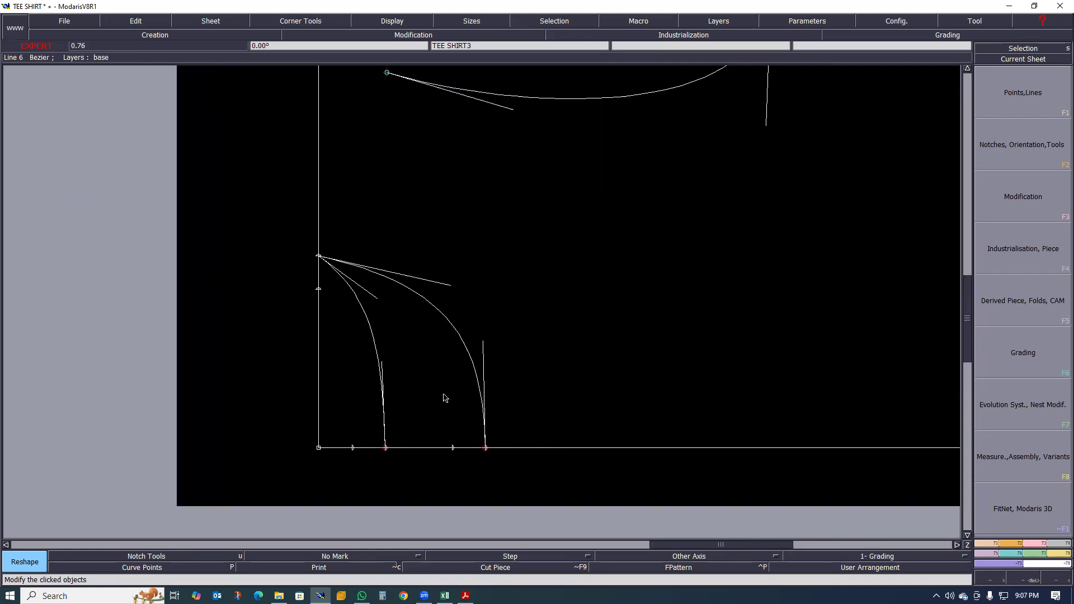
scroll(437, 393, "down", 1)
scroll(438, 393, "up", 1)
scroll(424, 379, "up", 1)
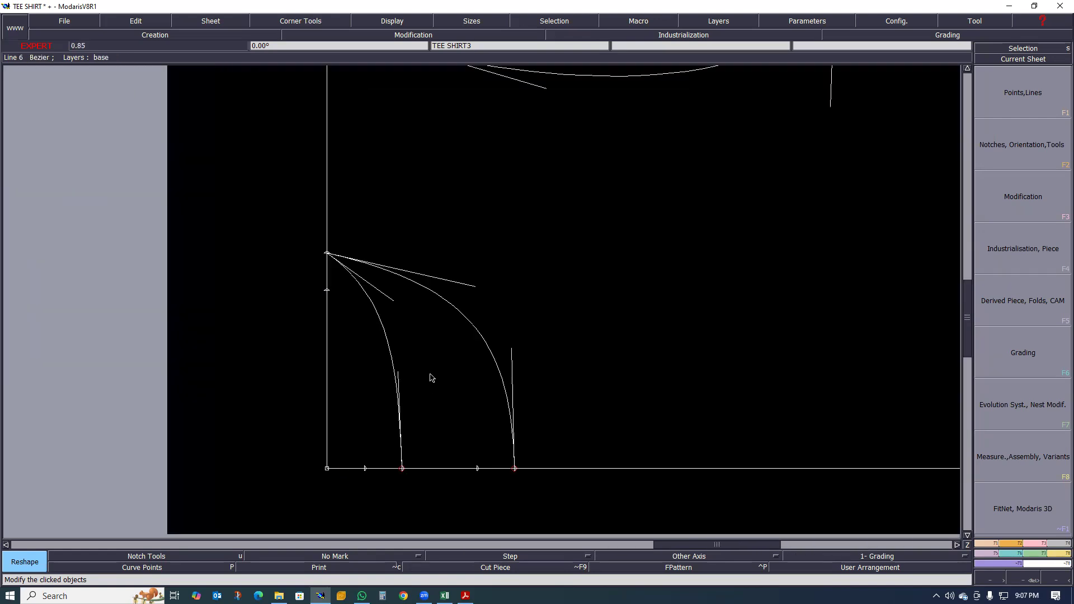
scroll(462, 376, "down", 1)
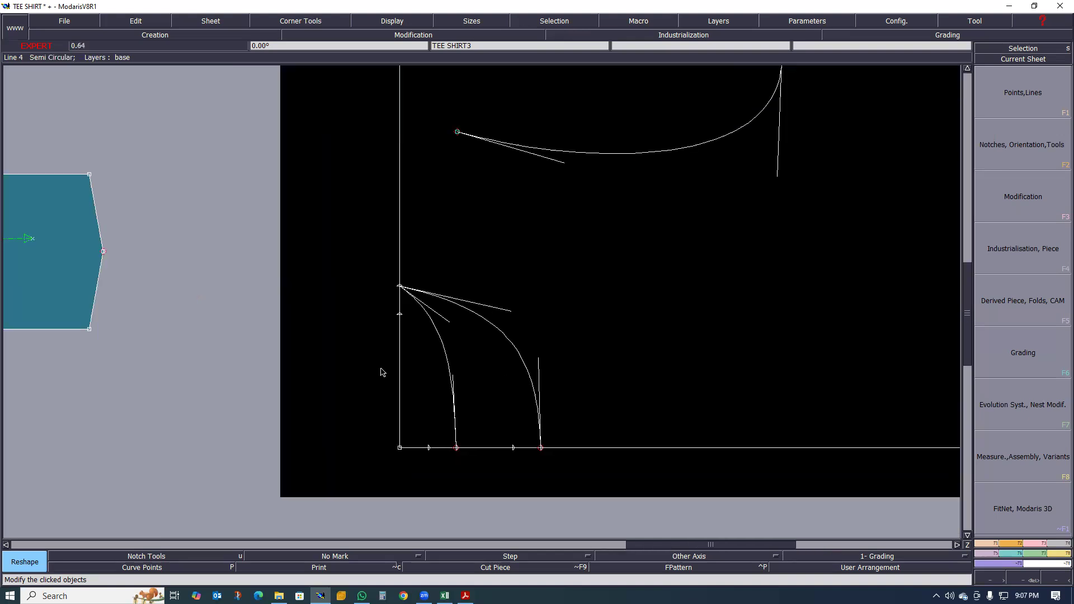
scroll(386, 374, "up", 2)
scroll(448, 332, "down", 2)
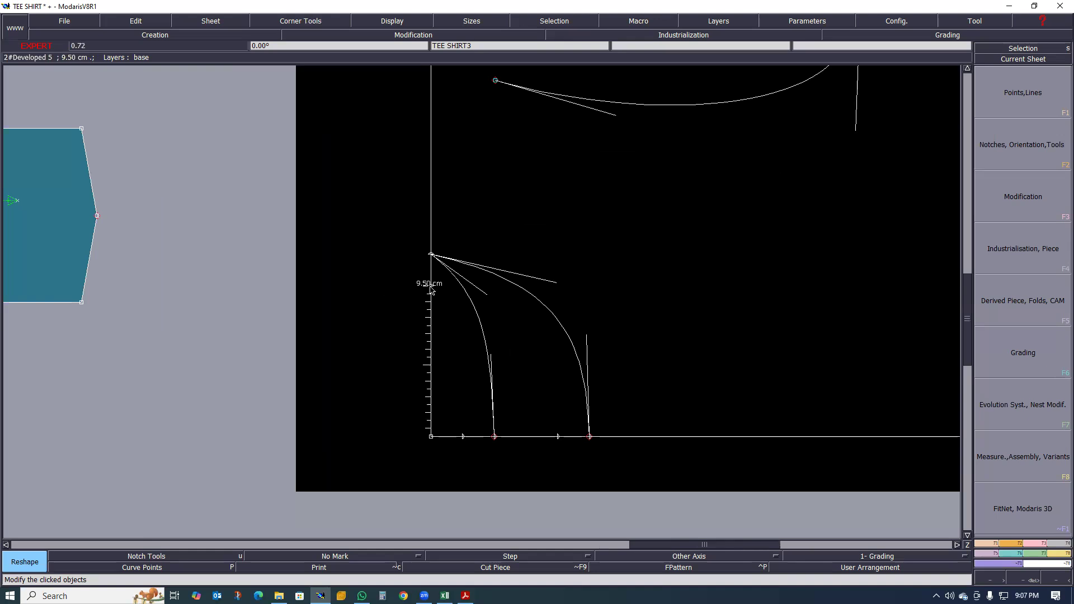
left_click(430, 286)
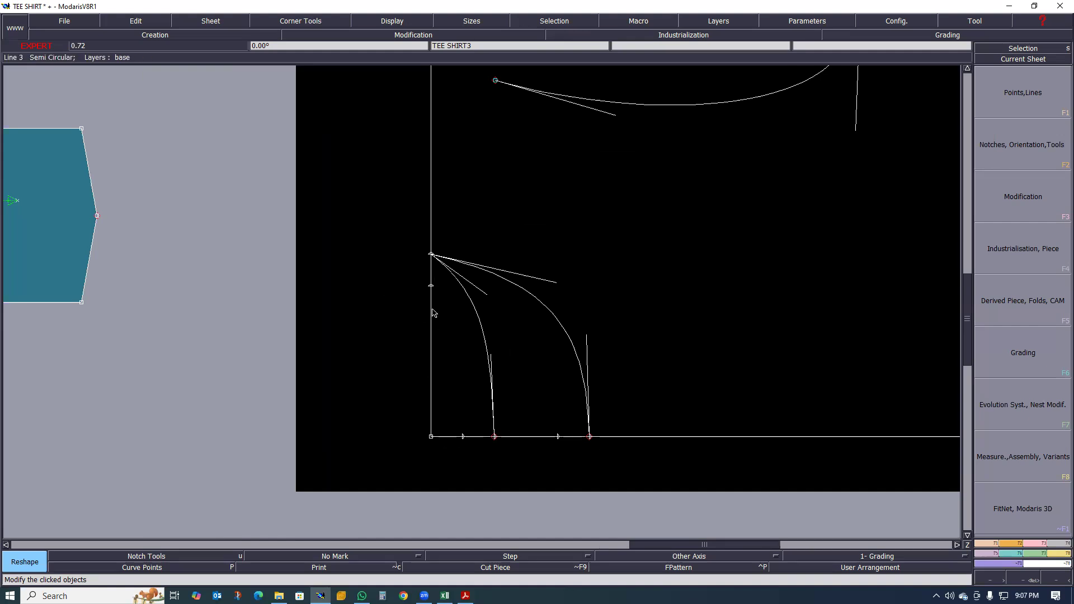
left_click(431, 286)
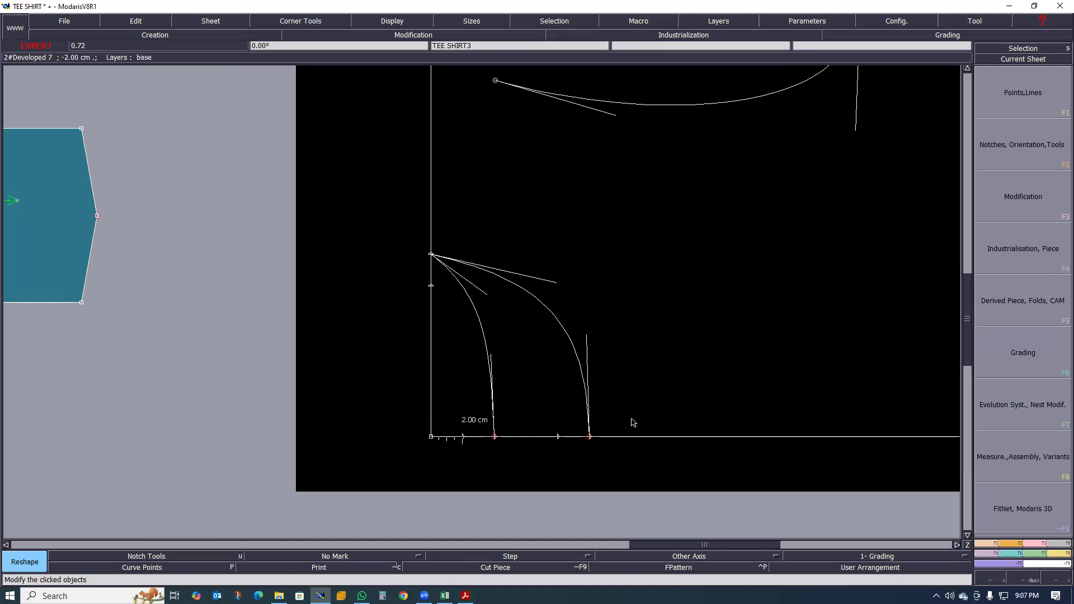
scroll(640, 418, "down", 2)
scroll(589, 433, "up", 1)
scroll(588, 433, "up", 1)
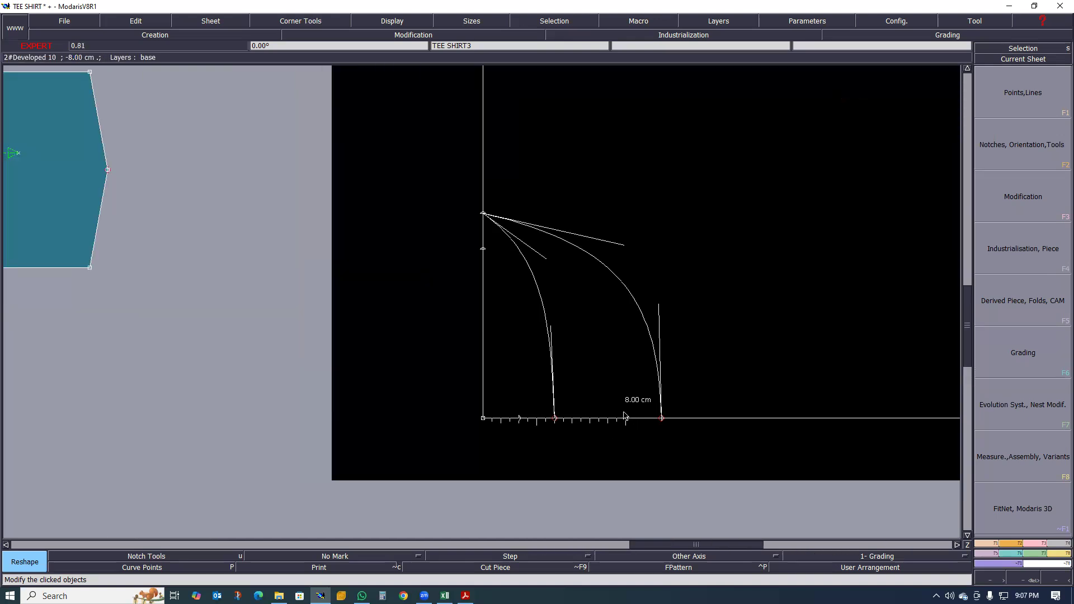
scroll(671, 332, "down", 3)
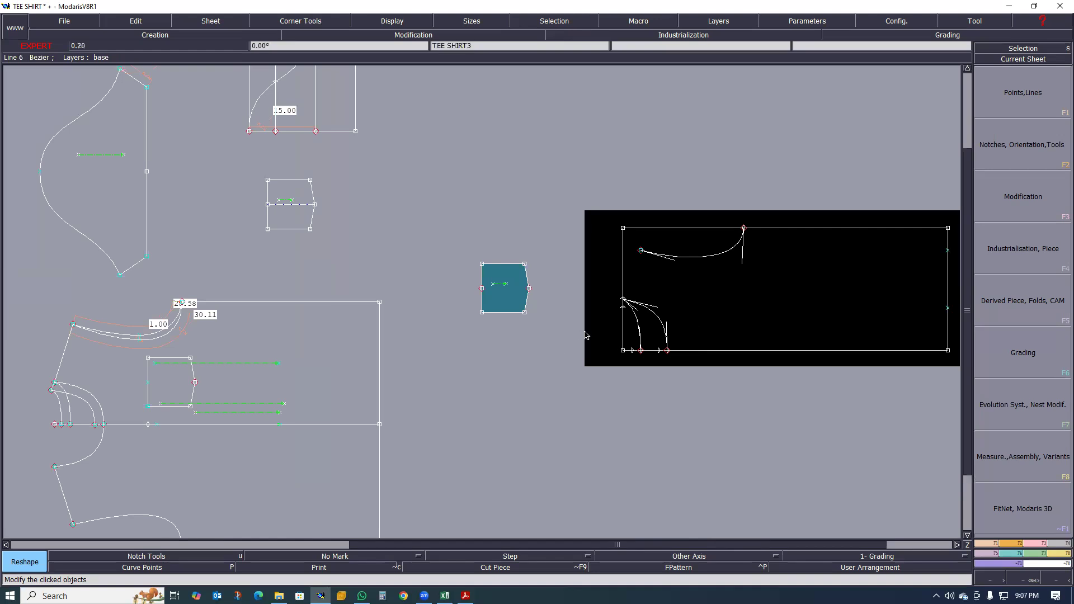
scroll(643, 348, "up", 2)
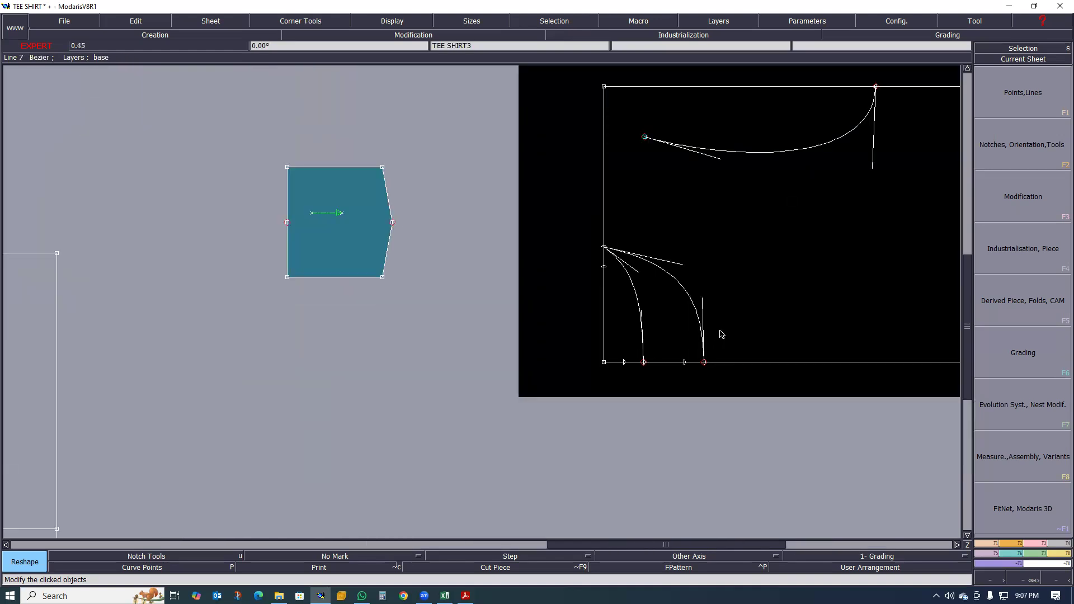
scroll(757, 330, "down", 3)
scroll(441, 371, "up", 3)
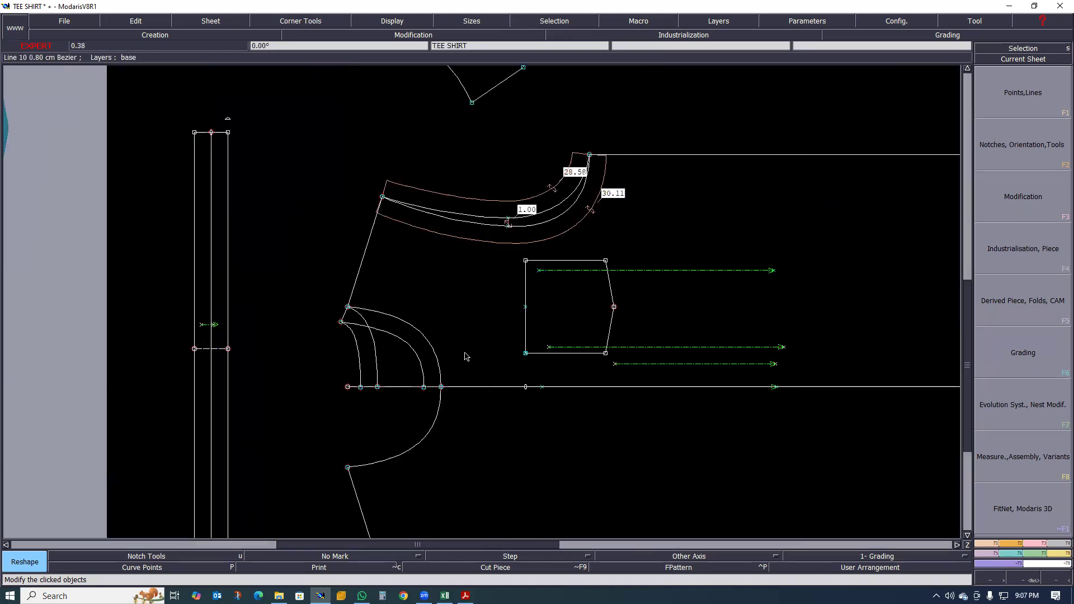
scroll(336, 359, "up", 1)
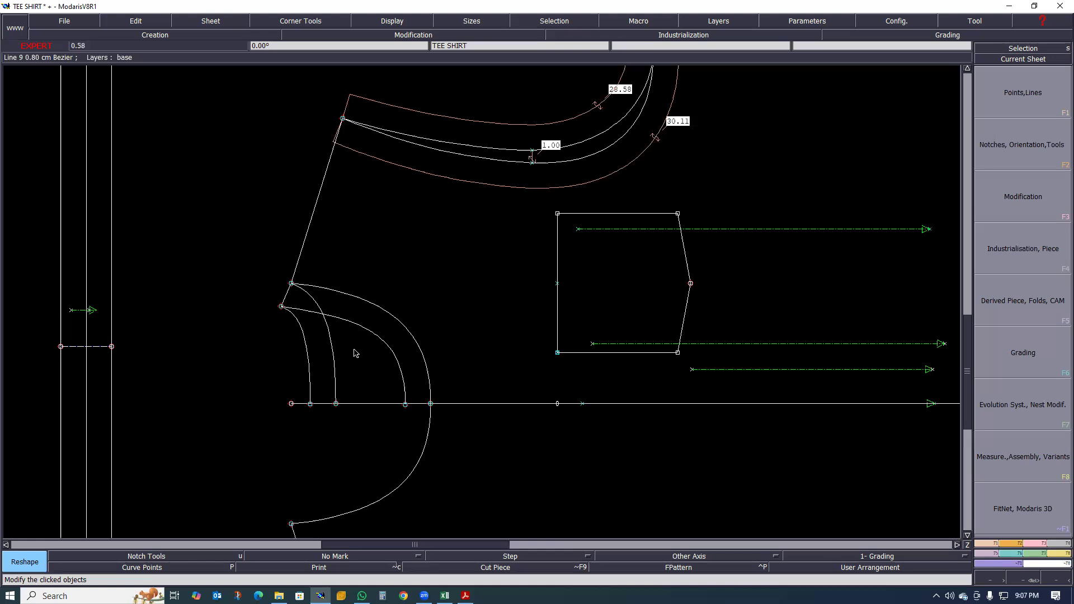
- Delete the inner front neckline curve on the TEE SHIRT sheet, undoing any wrong deletions
key("Delete")
left_click(369, 336)
left_click(332, 337)
key("ctrl+z")
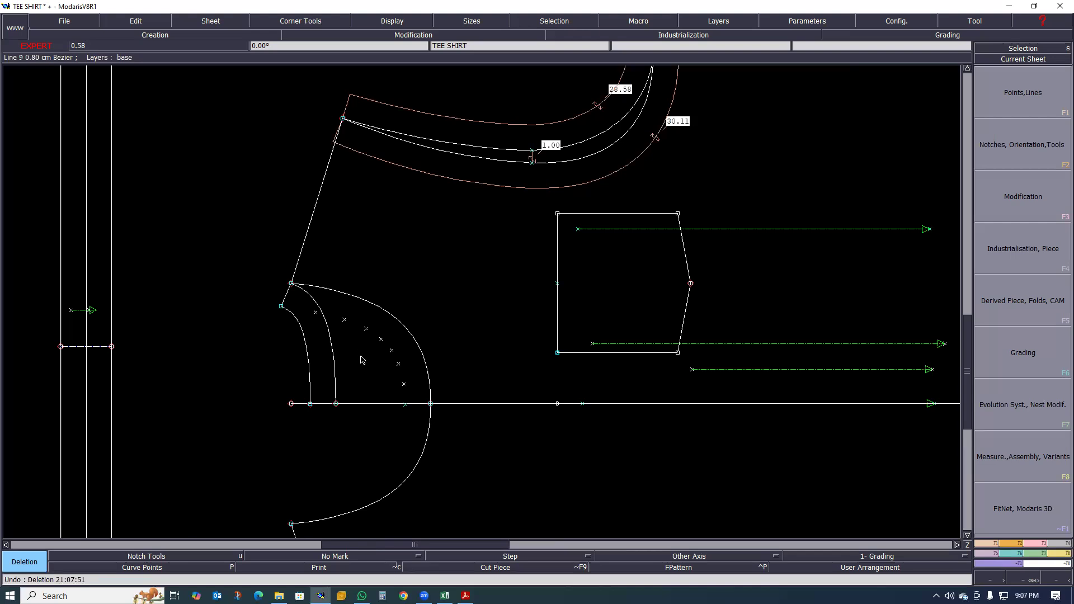
key("ctrl+z")
left_click(382, 347)
- Delete the inner back neckline curve and the short shoulder extension line, keeping the outer back neckline curve
left_click(330, 347)
left_click(307, 353)
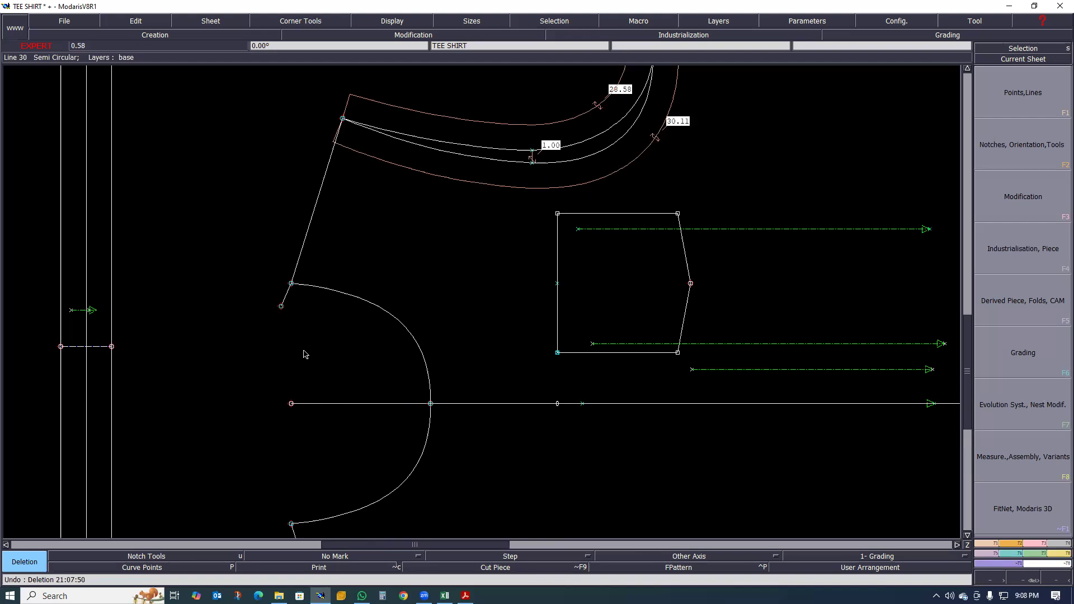
key("ctrl+z")
key("ctrl+z")
left_click(293, 323)
left_click(286, 298)
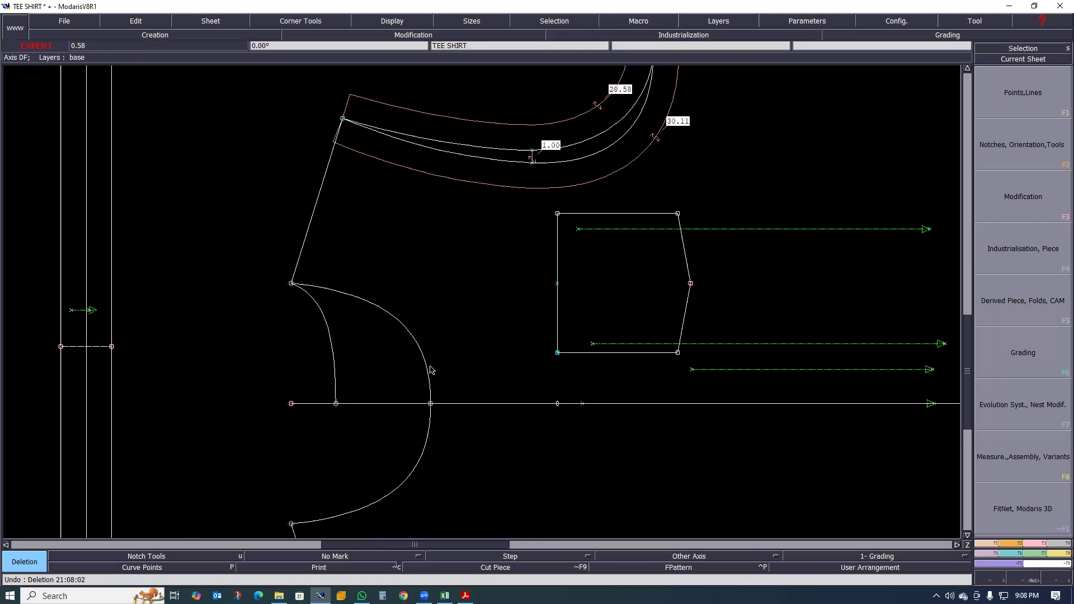
- Delete the 28.58 and 30.11 length measurements along the two armhole curves
scroll(431, 367, "down", 1)
scroll(449, 409, "up", 1)
scroll(447, 411, "down", 1)
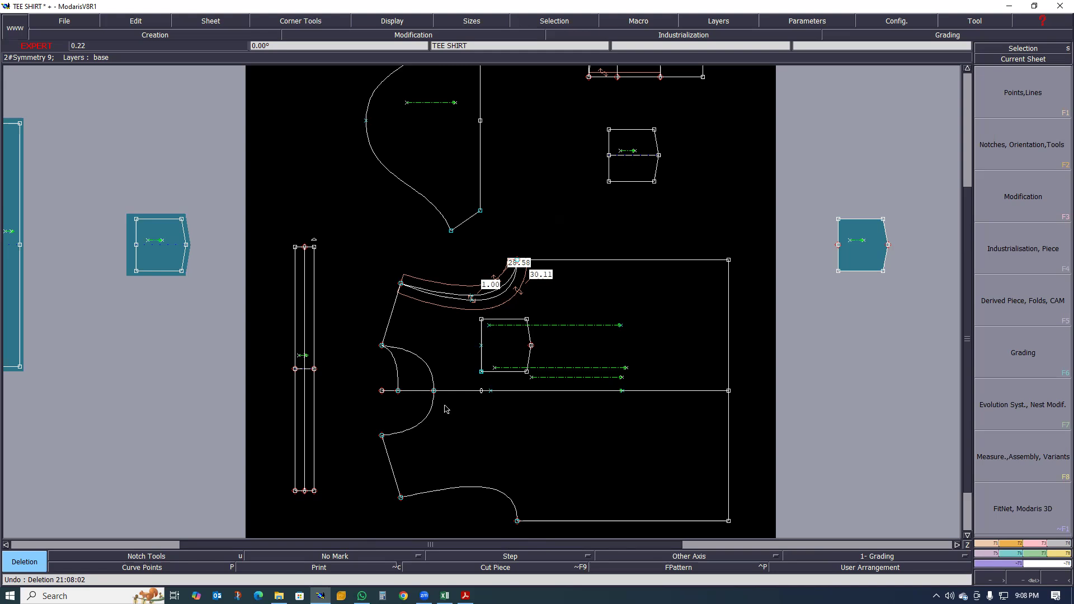
scroll(425, 367, "up", 1)
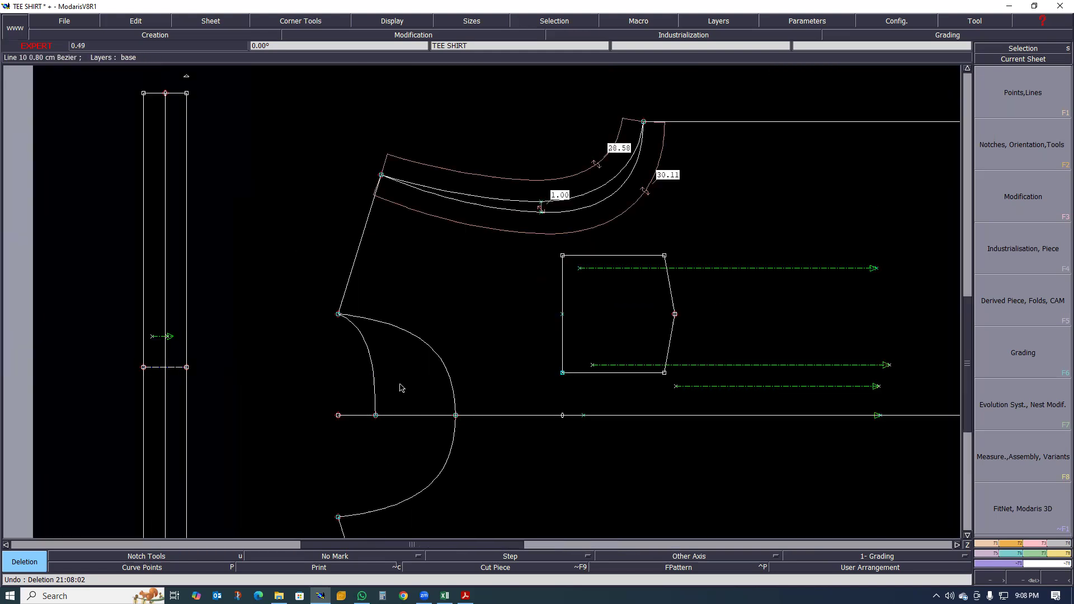
scroll(413, 392, "down", 2)
scroll(411, 387, "up", 1)
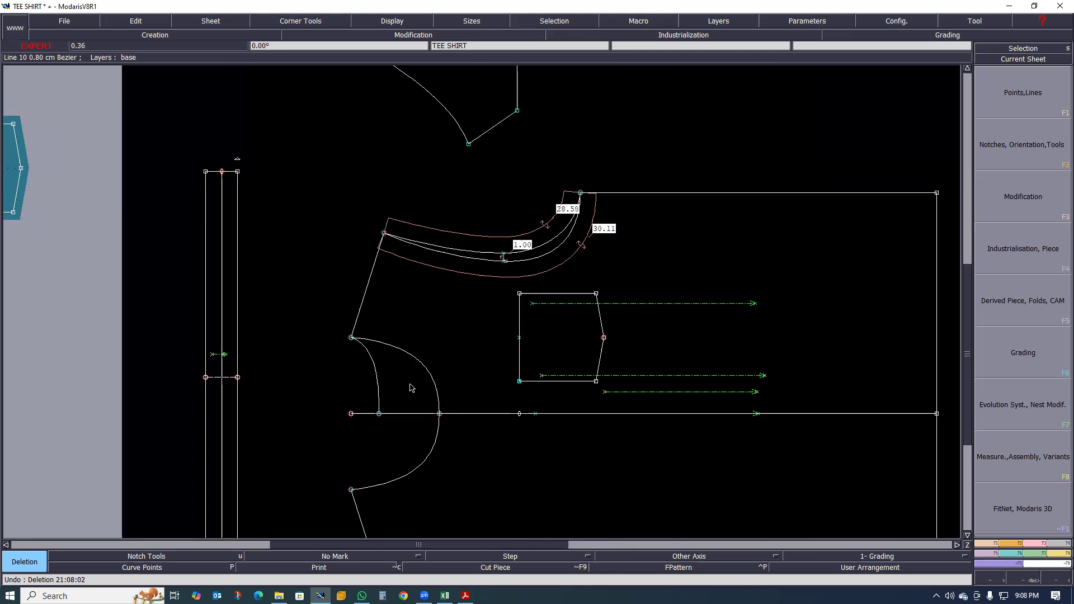
scroll(411, 388, "down", 1)
scroll(419, 358, "down", 1)
scroll(417, 343, "up", 1)
scroll(392, 352, "up", 2)
scroll(482, 312, "up", 1)
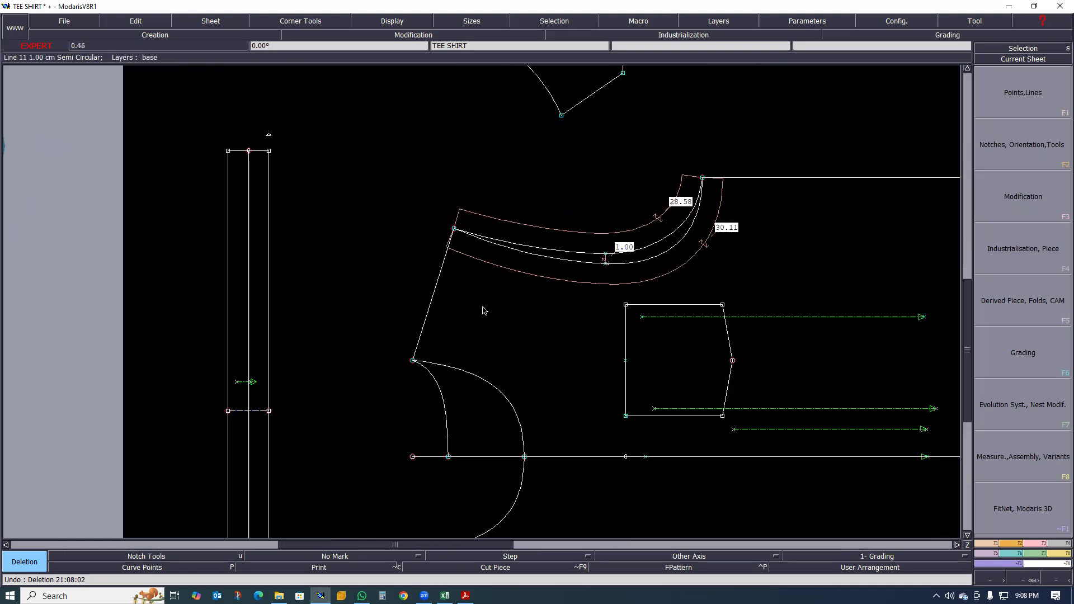
left_click(580, 240)
left_click(583, 284)
- Delete the 1.00 measurement and the short line between the two armhole curves
scroll(660, 273, "down", 1)
scroll(630, 293, "up", 2)
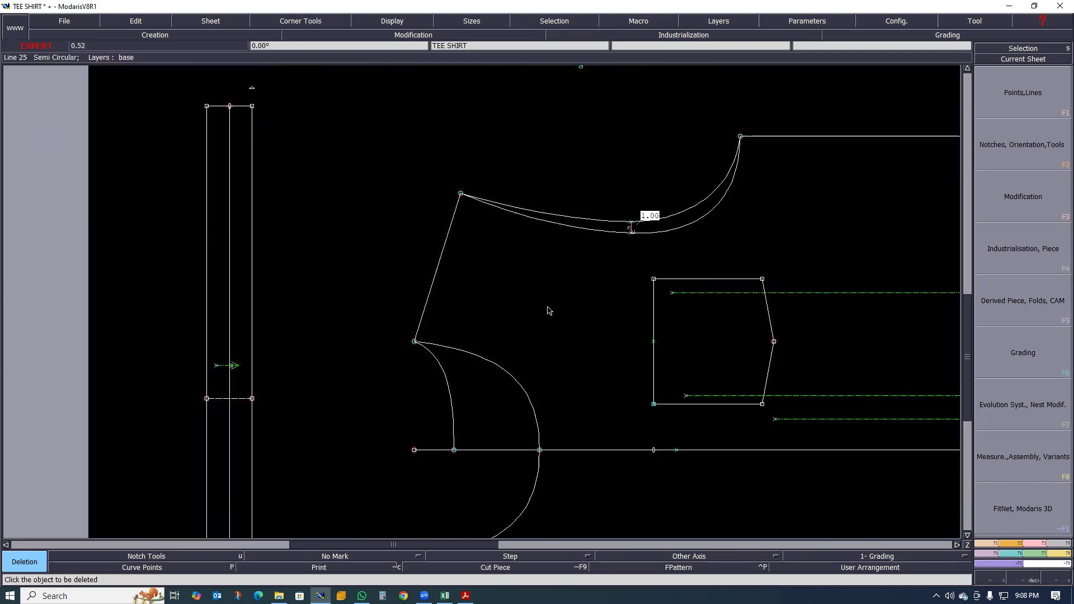
scroll(545, 310, "down", 2)
scroll(504, 313, "up", 3)
scroll(489, 332, "down", 1)
scroll(636, 257, "up", 4)
scroll(694, 253, "up", 2)
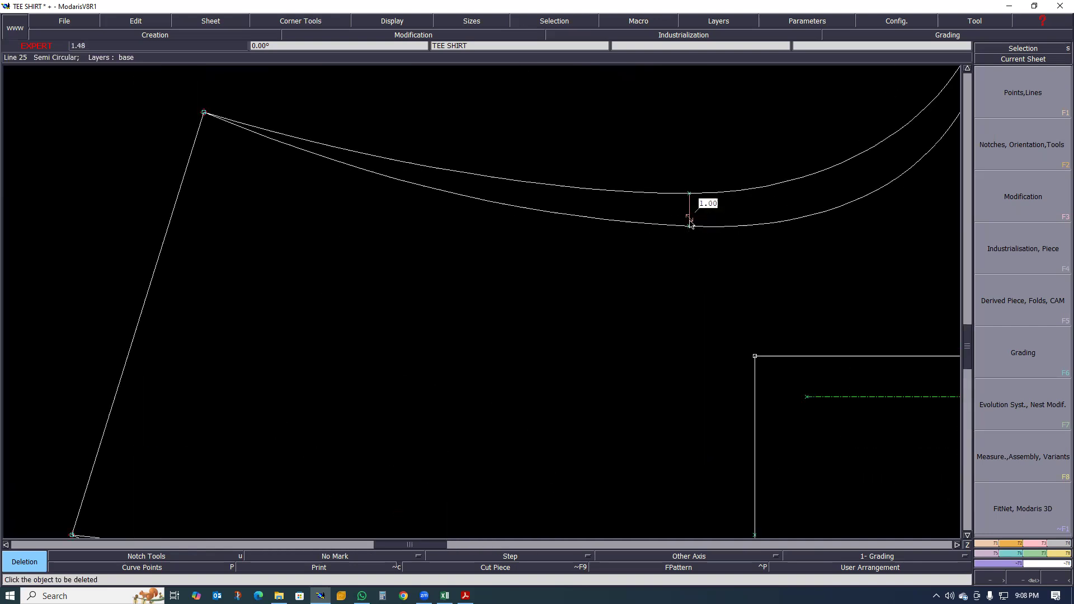
scroll(681, 249, "down", 4)
scroll(582, 291, "up", 1)
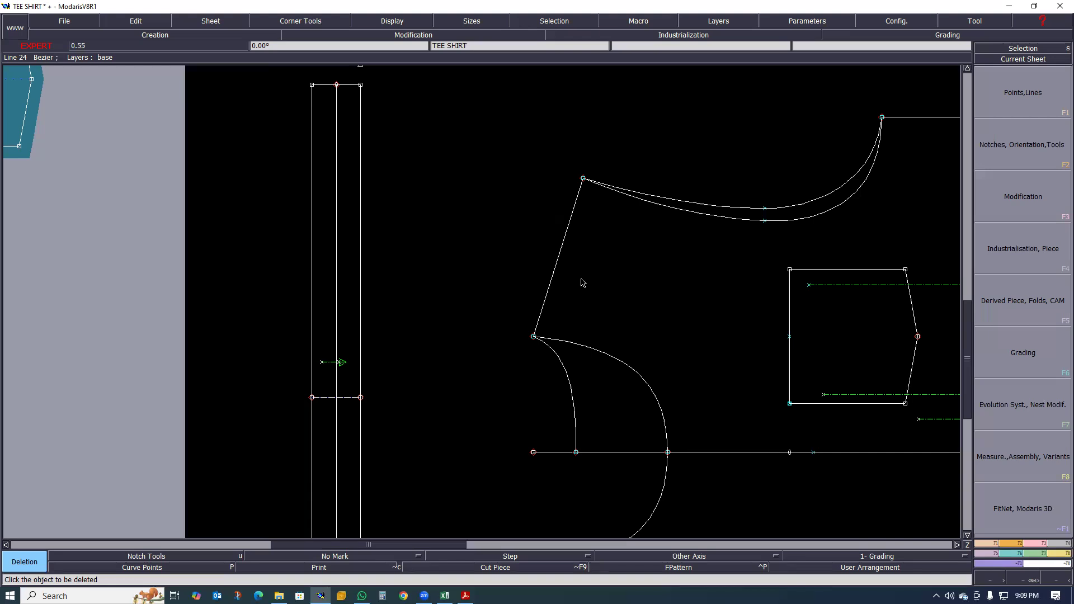
scroll(497, 340, "down", 1)
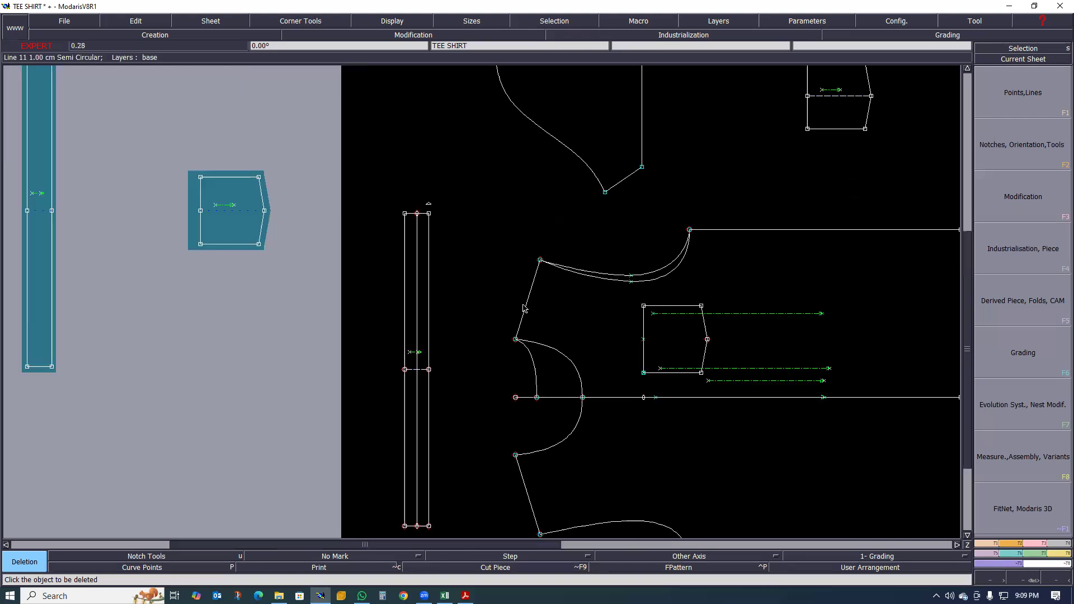
scroll(527, 307, "up", 2)
scroll(487, 336, "down", 1)
scroll(520, 321, "up", 1)
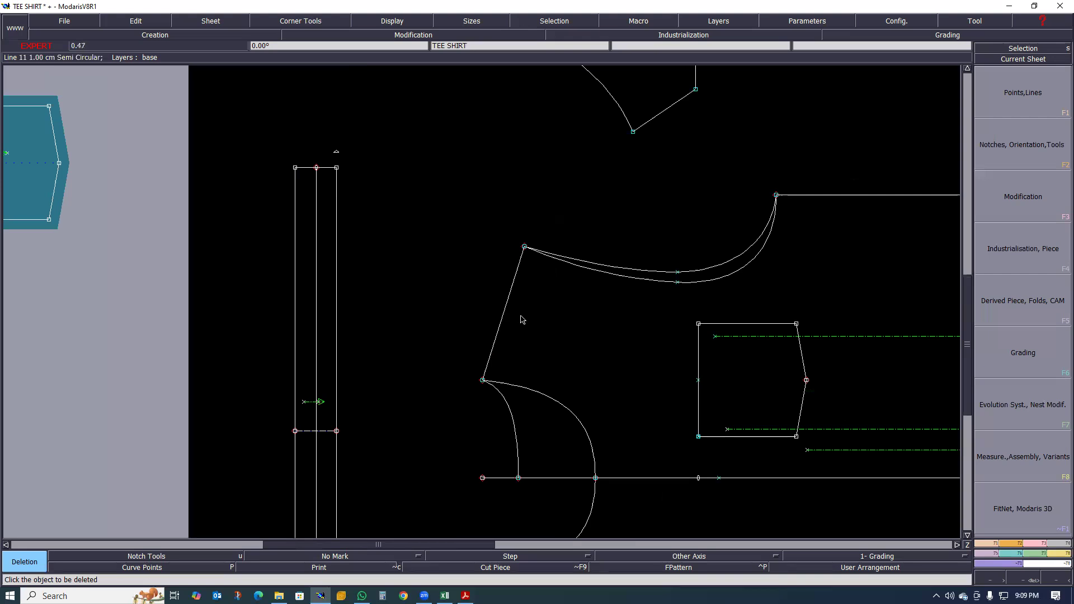
scroll(520, 319, "up", 1)
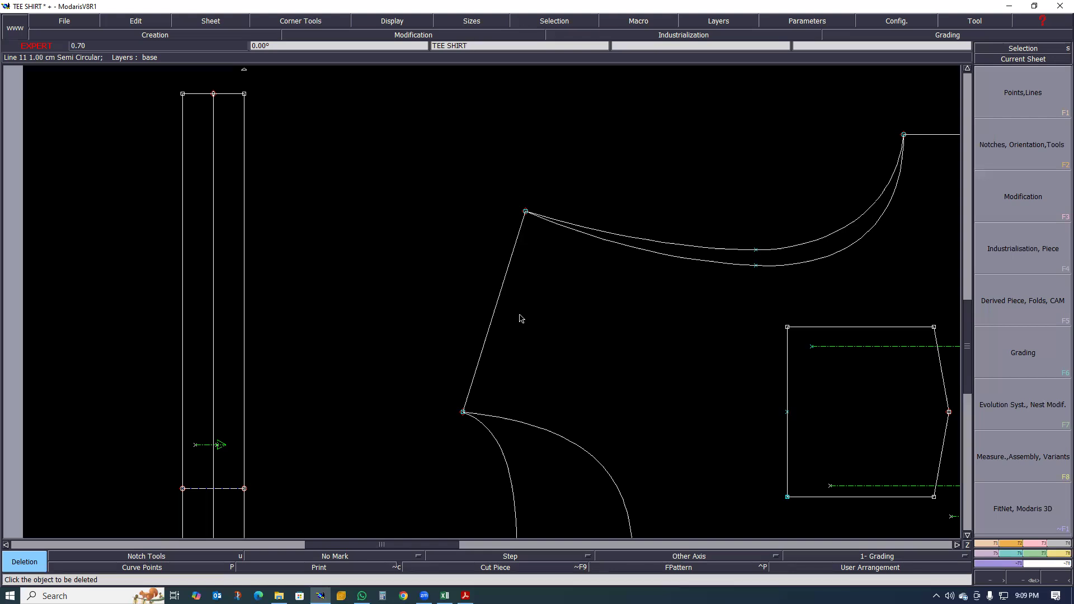
scroll(535, 303, "down", 1)
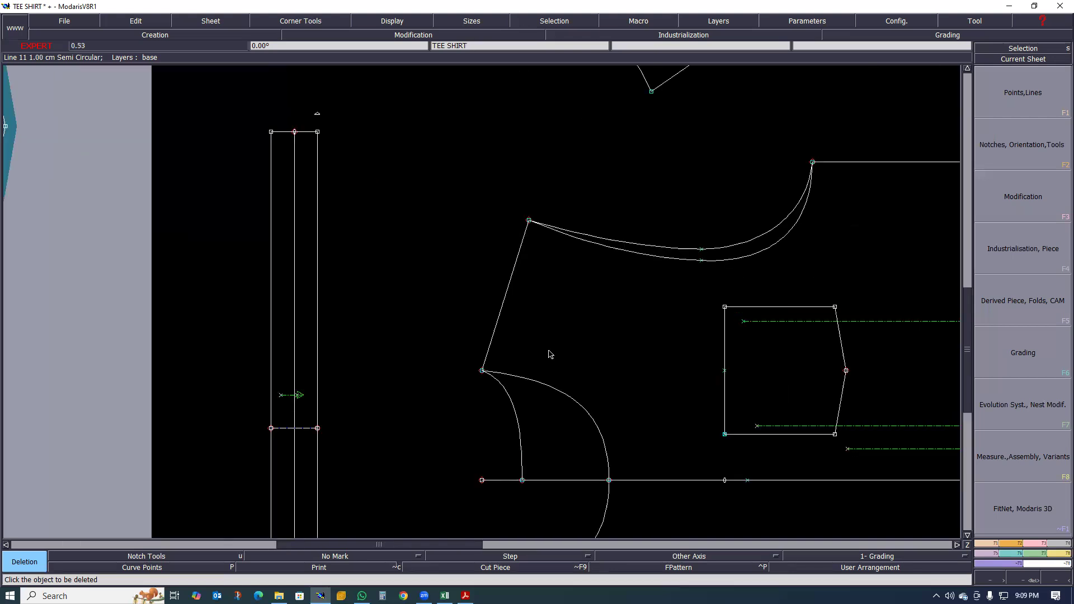
scroll(546, 352, "down", 1)
scroll(541, 353, "up", 1)
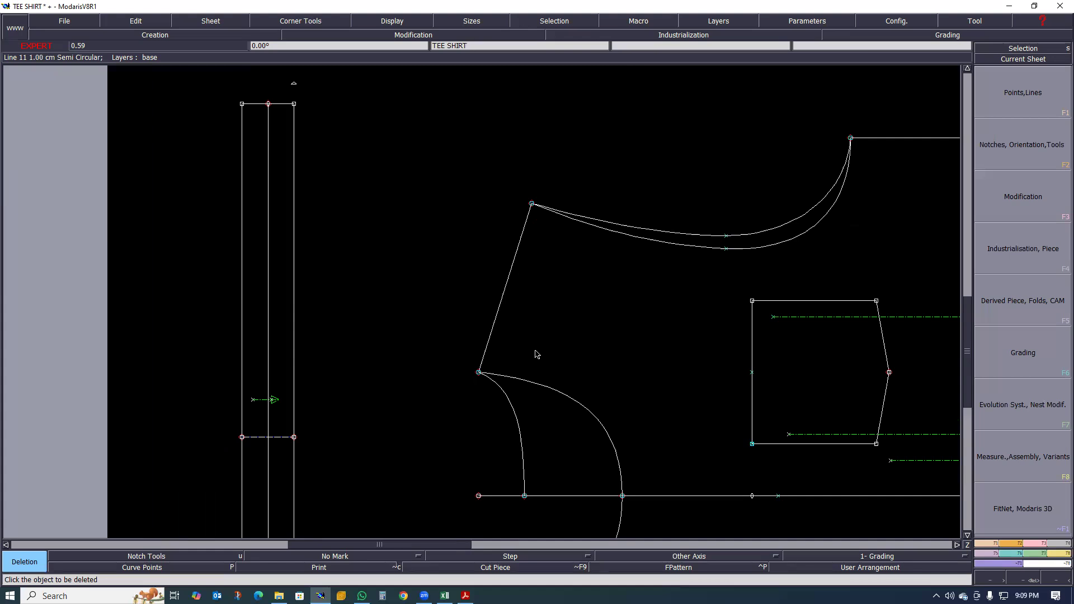
scroll(525, 341, "up", 2)
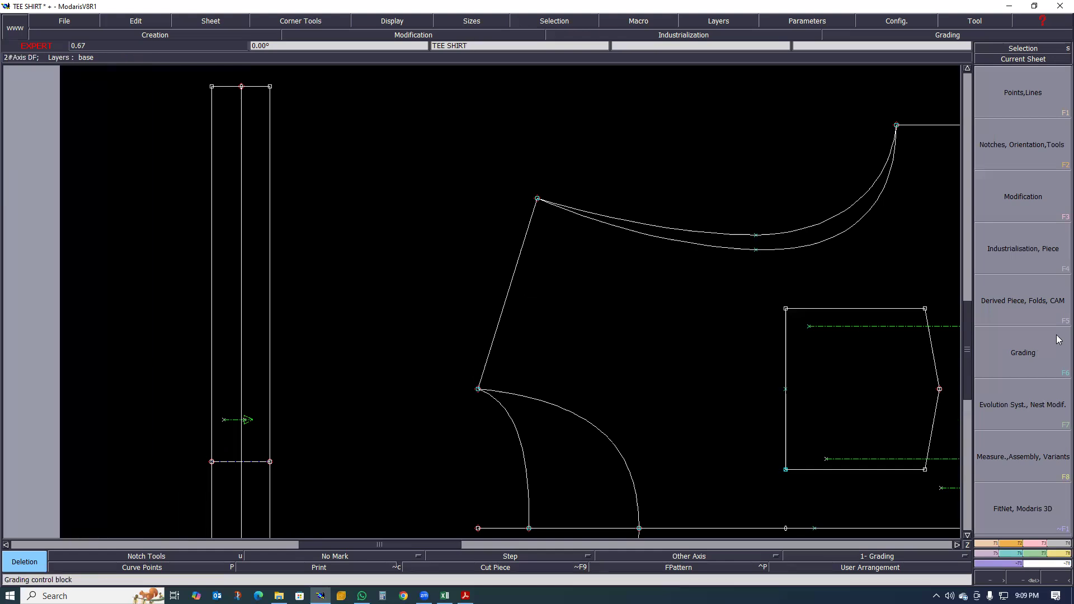
- Create two parallels to the front shoulder line, one 2 cm inside the body and one at the same distance outside
left_click(988, 545)
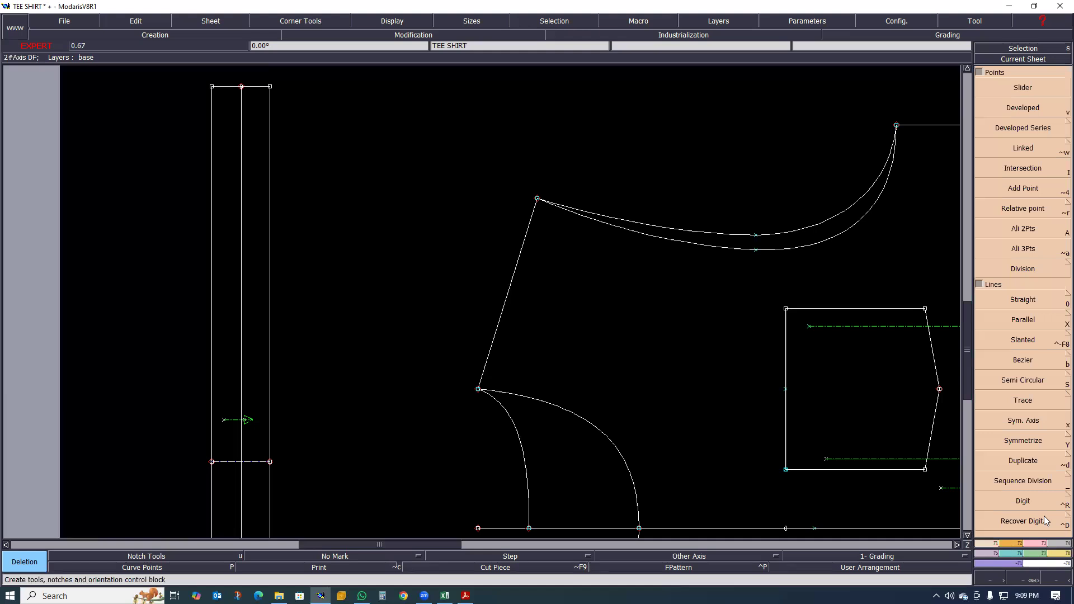
left_click(1022, 319)
left_click(502, 312)
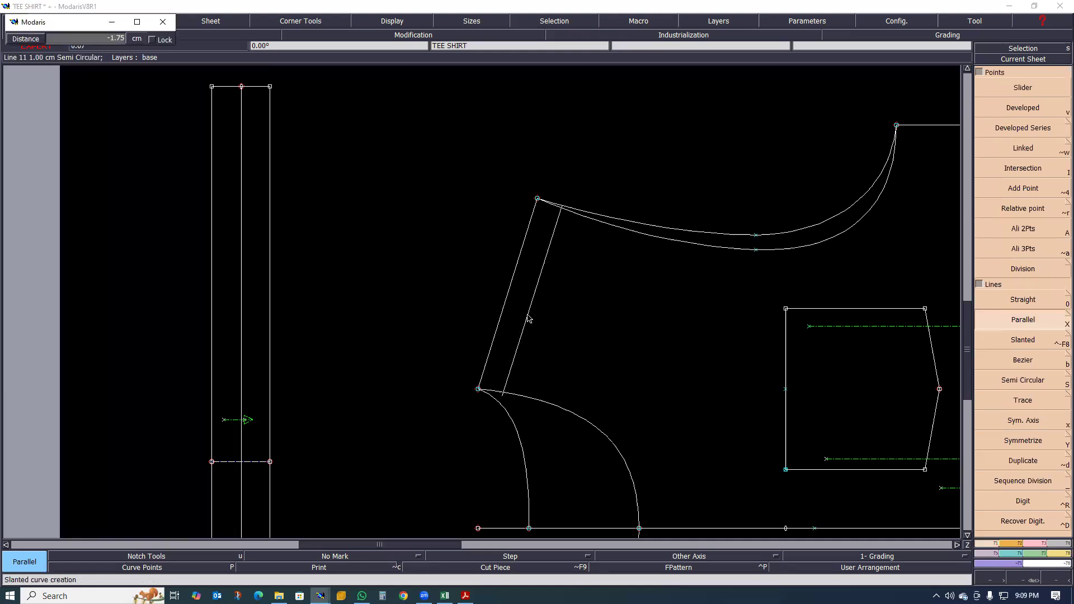
type("-1")
key("Return")
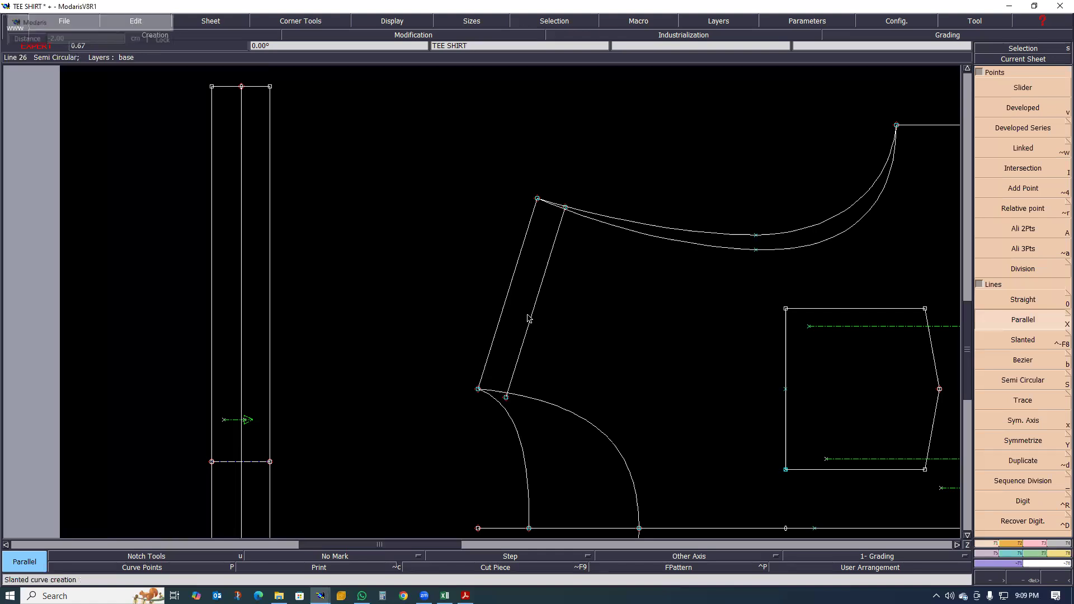
left_click(507, 297)
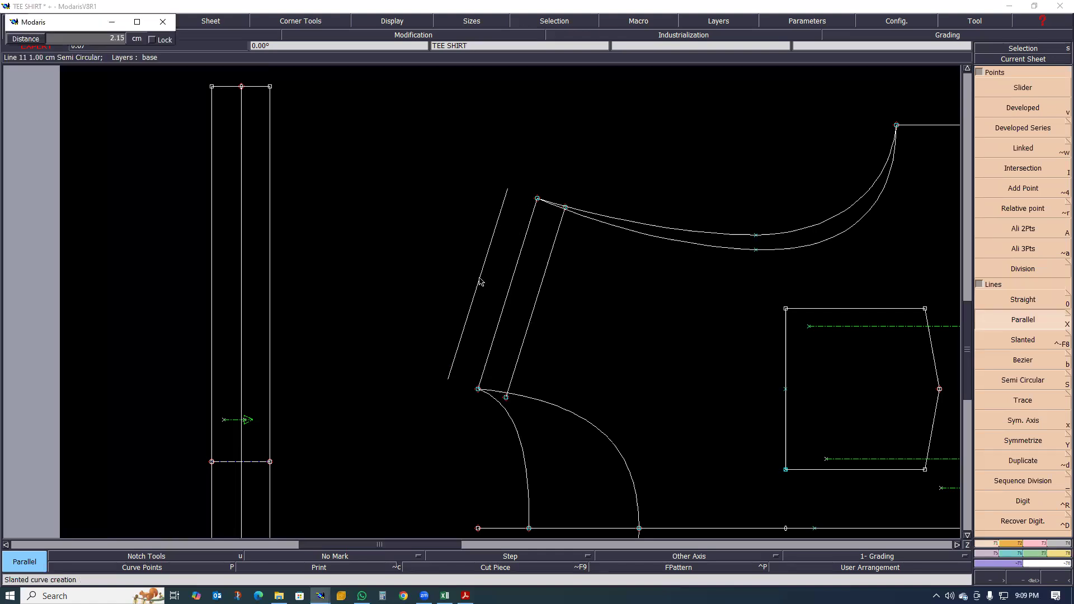
left_click(480, 281)
scroll(576, 287, "up", 1)
scroll(564, 302, "down", 1)
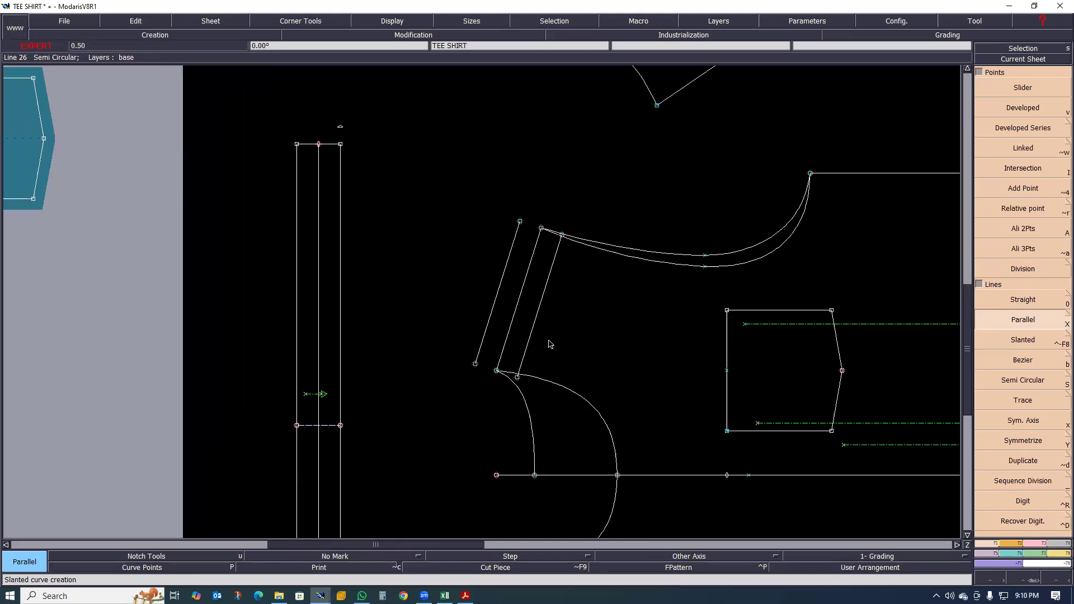
- Join both ends of the outer parallel to the matching ends of the shoulder line with straight lines
scroll(549, 340, "up", 1)
scroll(484, 364, "up", 1)
scroll(482, 362, "down", 1)
scroll(483, 361, "up", 1)
scroll(490, 375, "down", 1)
scroll(481, 363, "up", 1)
scroll(478, 359, "up", 1)
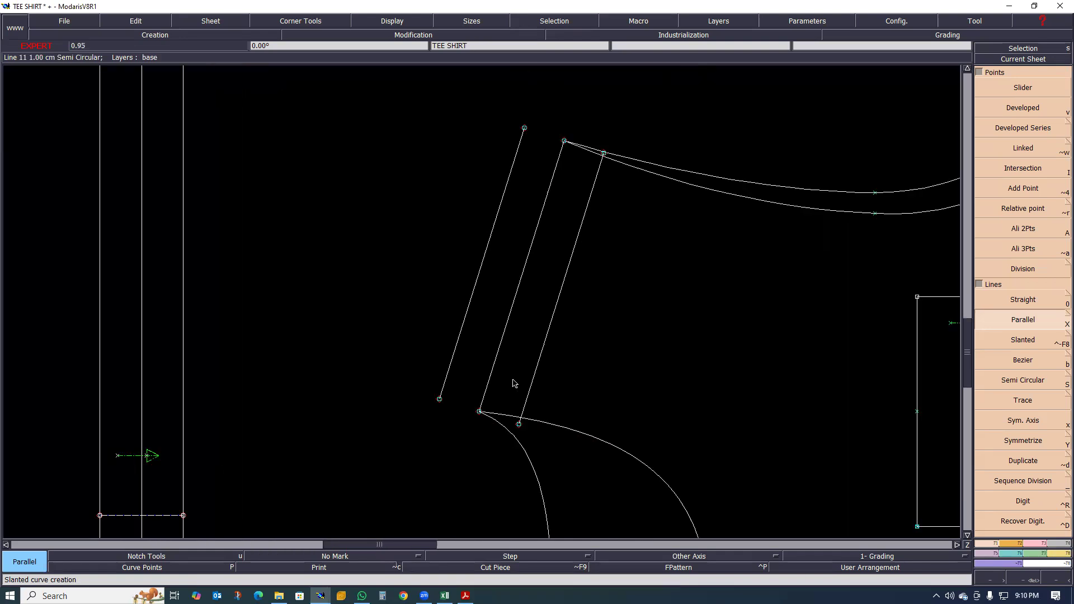
key("0")
left_click(479, 411)
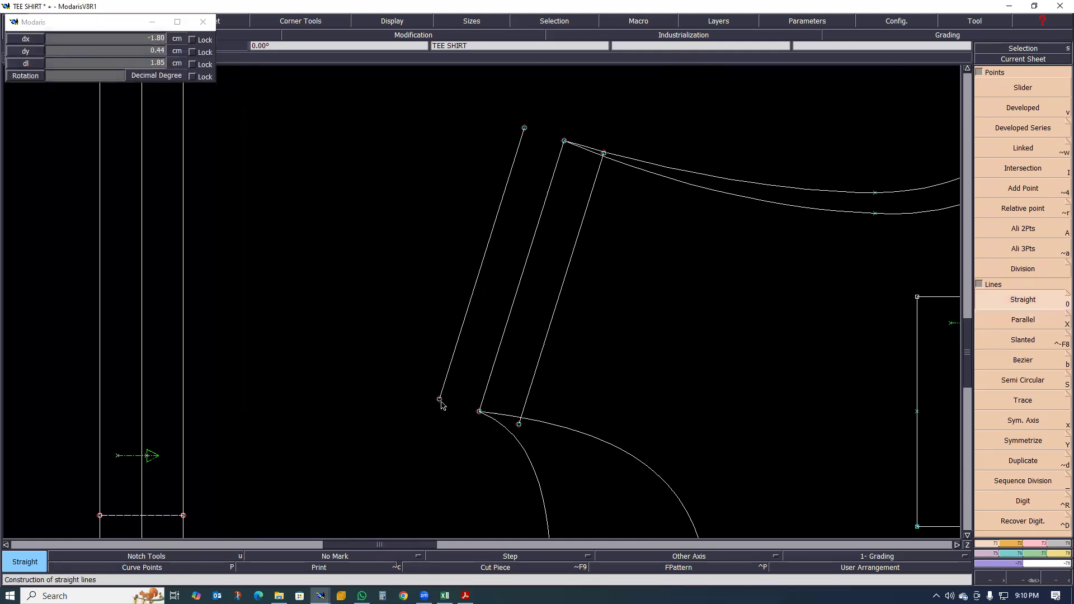
left_click(440, 398)
left_click(525, 127)
left_click(564, 141)
scroll(604, 154, "up", 3)
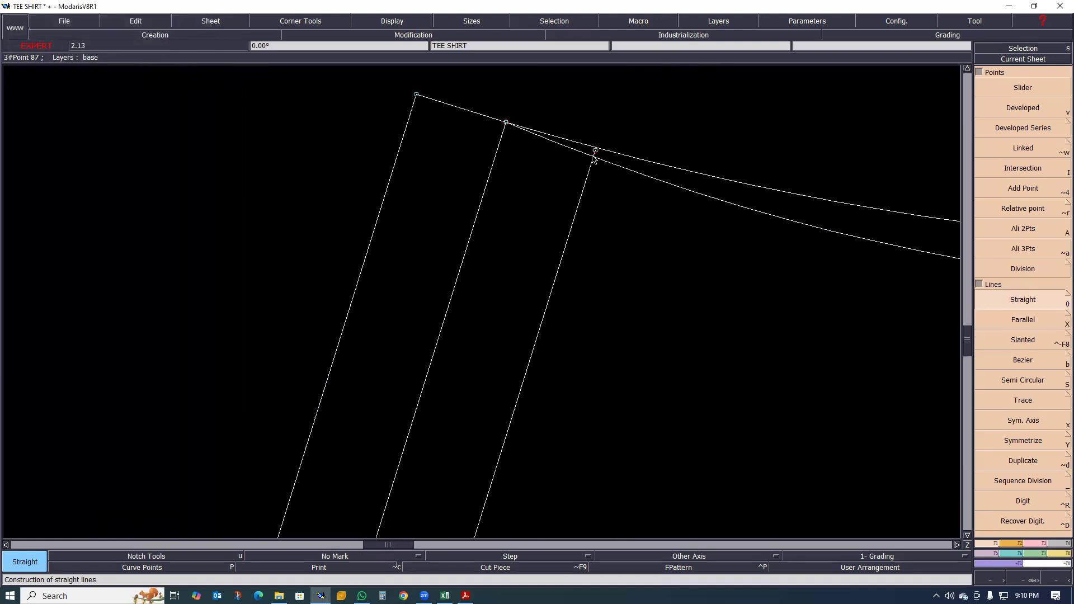
- Trim both ends of the inner parallel to the deeper armhole curve and the deeper neckline curve with Adjust 2 Lines
scroll(594, 159, "up", 1)
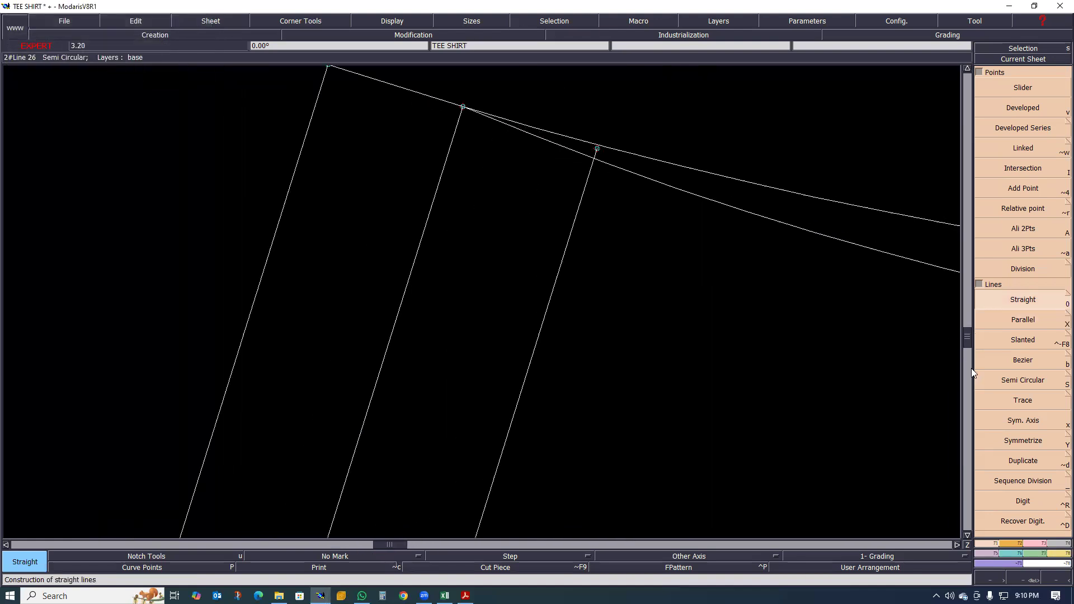
left_click(1041, 545)
left_click(1020, 175)
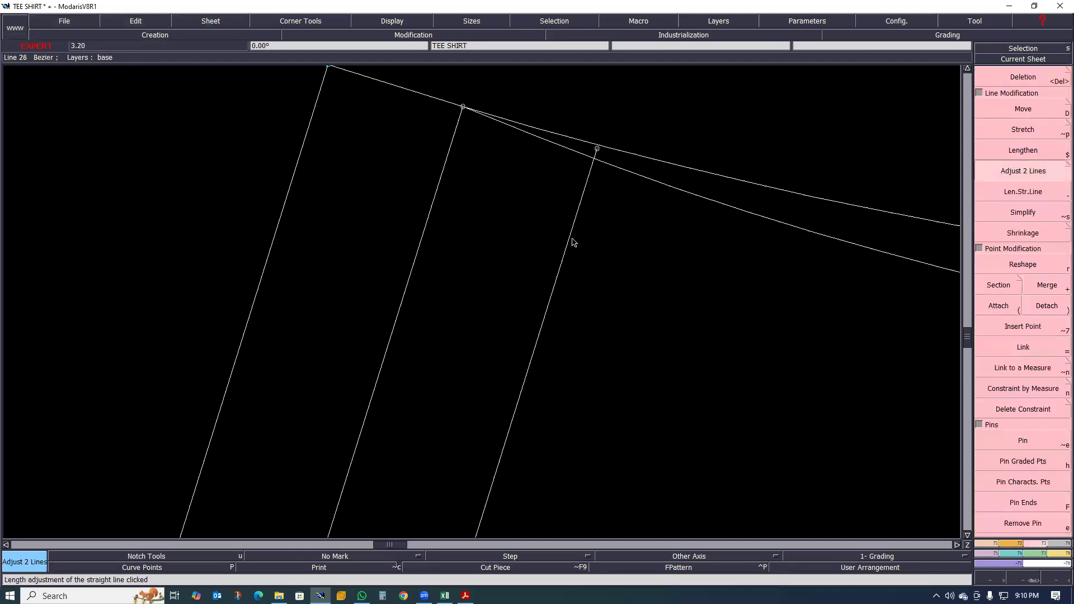
left_click(616, 166)
scroll(616, 166, "down", 1)
scroll(569, 246, "down", 1)
scroll(539, 468, "up", 2)
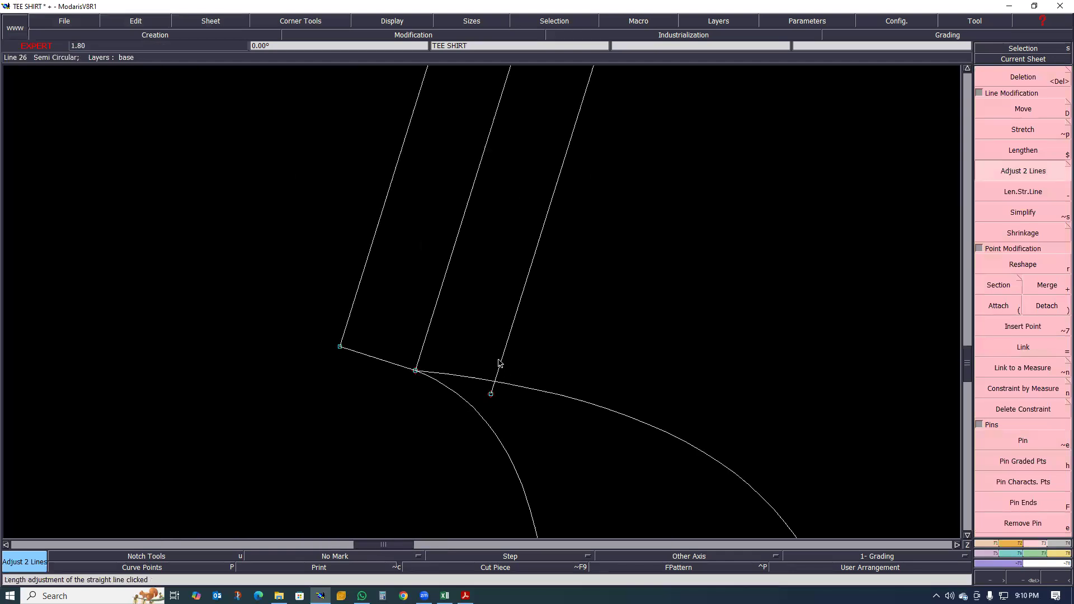
left_click(508, 383)
scroll(527, 437, "down", 2)
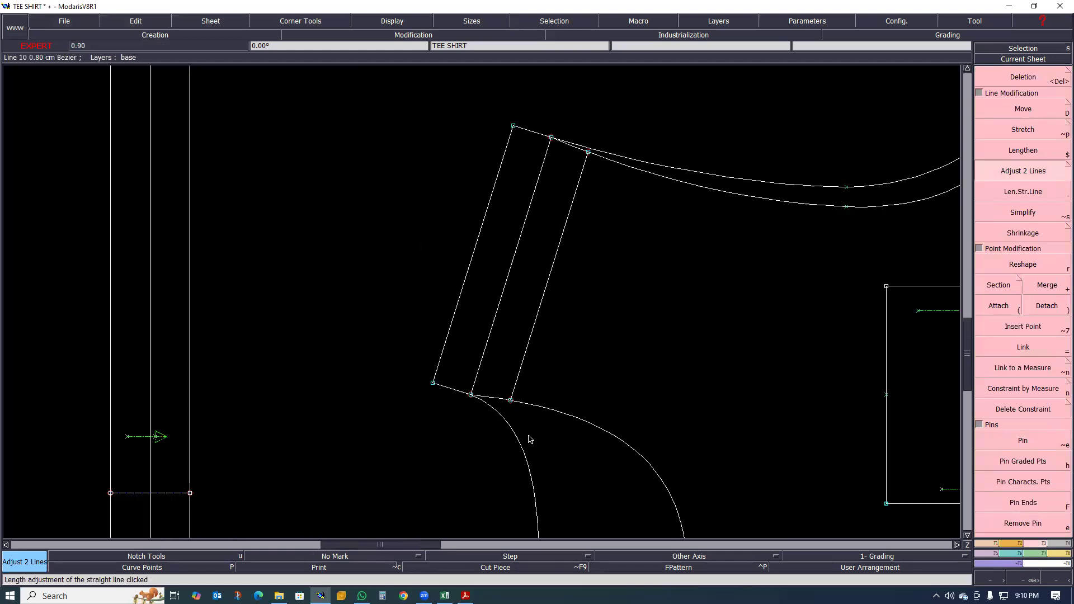
scroll(530, 440, "up", 1)
scroll(535, 430, "up", 1)
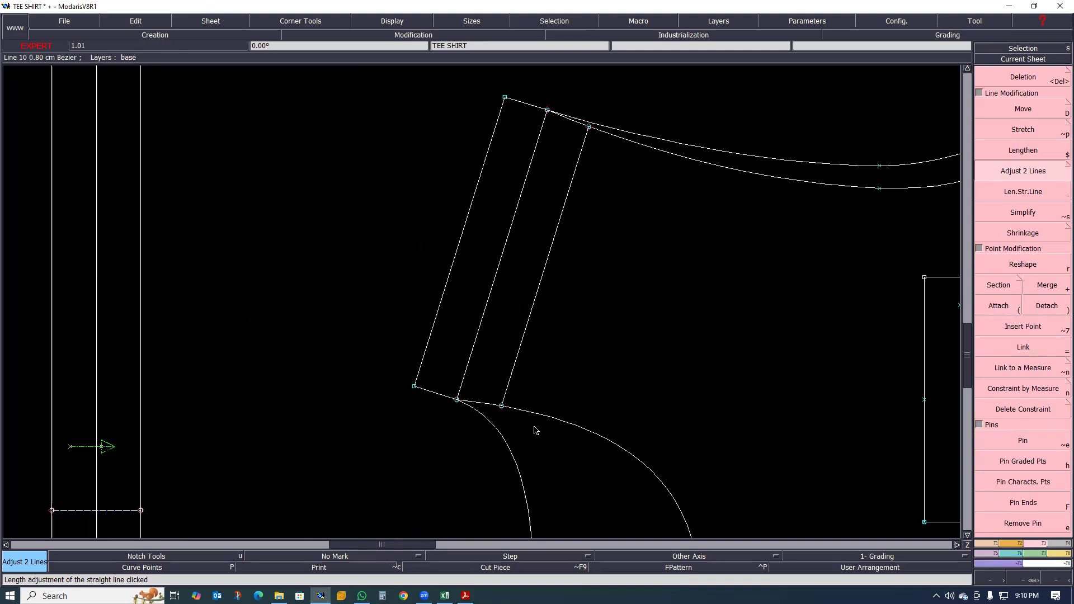
- Undo the inner parallel's end adjustments and the straight lines joining the outer parallel to the shoulder
key("ctrl+z")
key("ctrl+z")
key("ctrl+z")
- Create a symmetry axis along the shoulder line, starting from its neck point
scroll(524, 438, "down", 4)
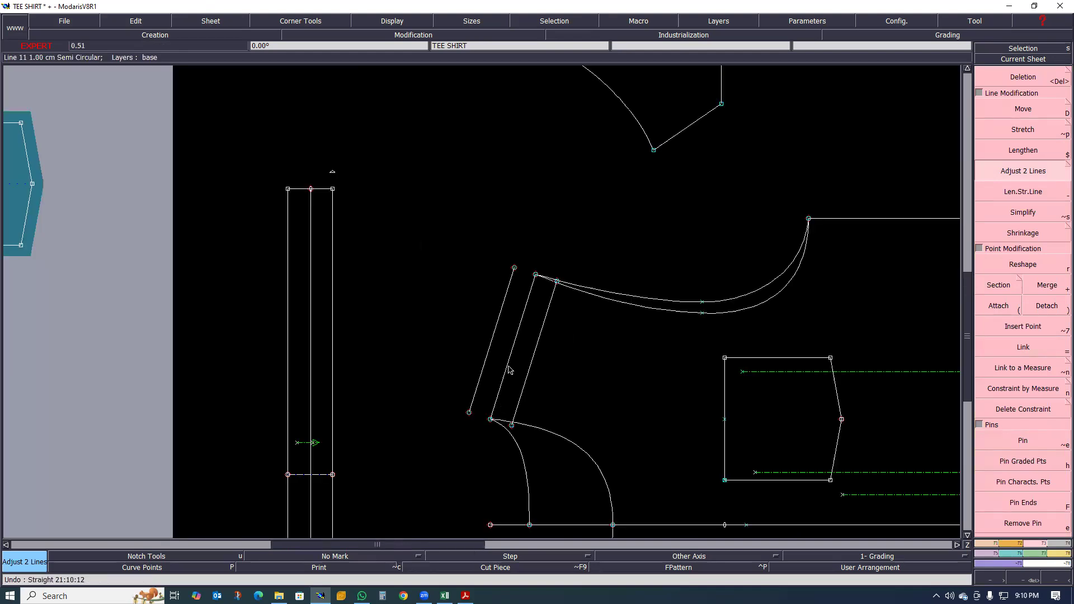
scroll(508, 368, "up", 4)
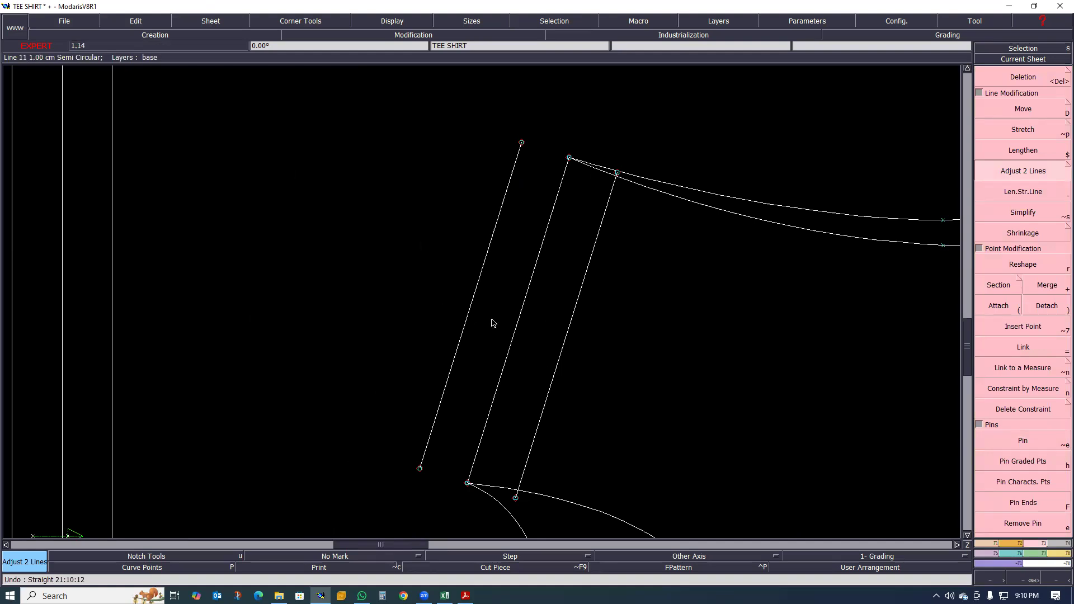
scroll(500, 391, "down", 2)
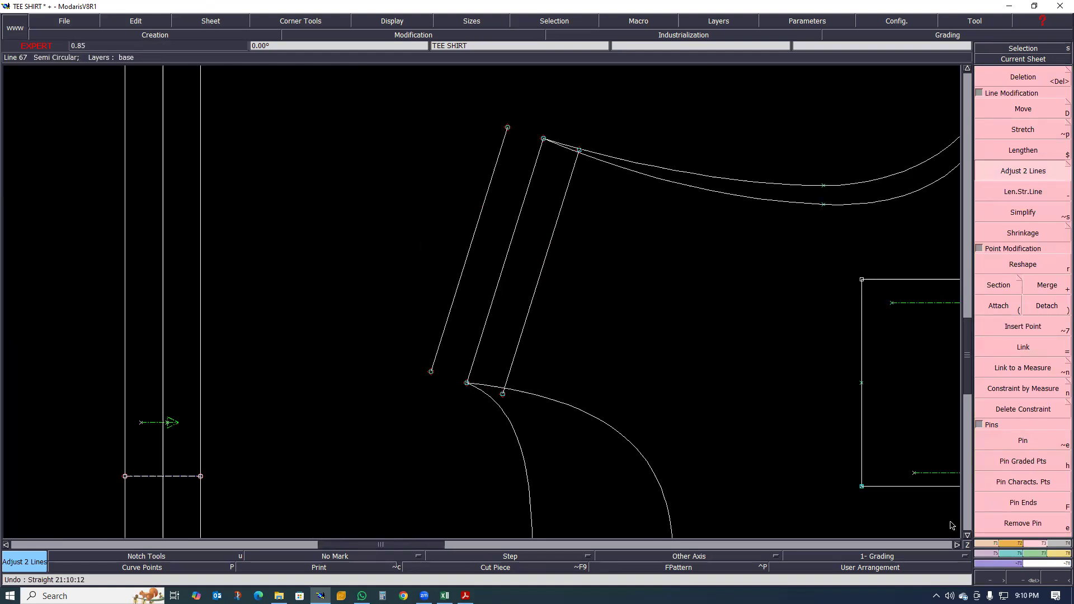
left_click(984, 543)
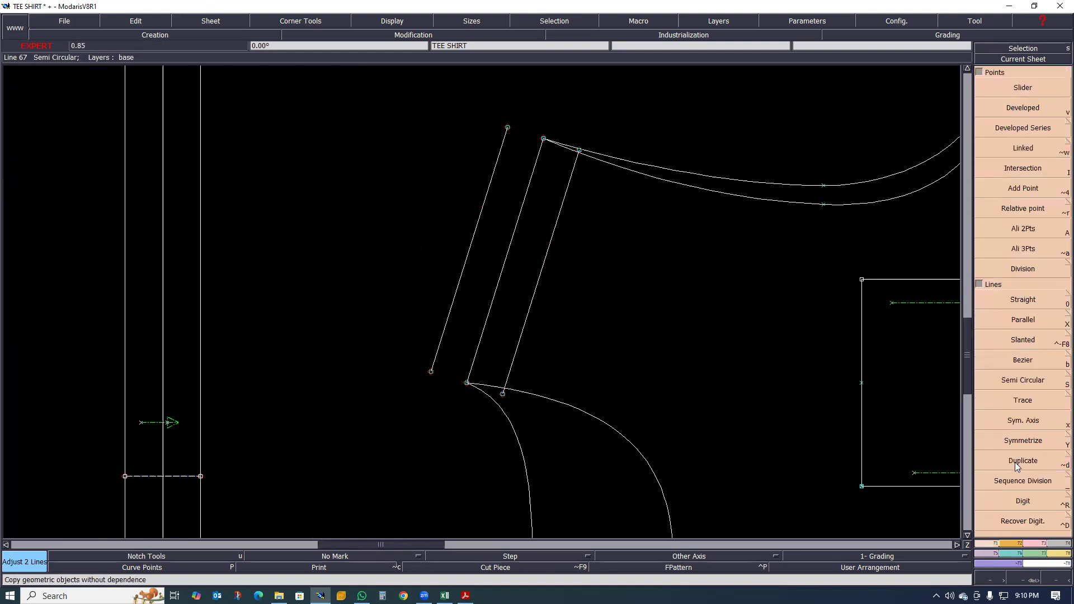
left_click(1016, 422)
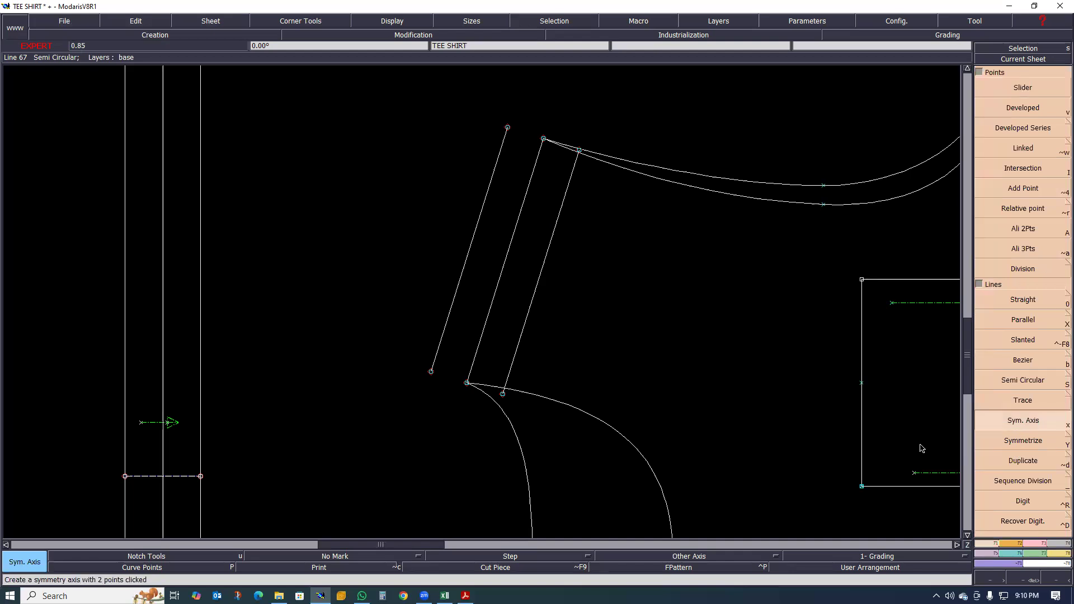
left_click(467, 383)
left_click(480, 340)
- Mirror the deeper neckline curve and the deeper armhole curve across the shoulder symmetry axis
left_click(1026, 441)
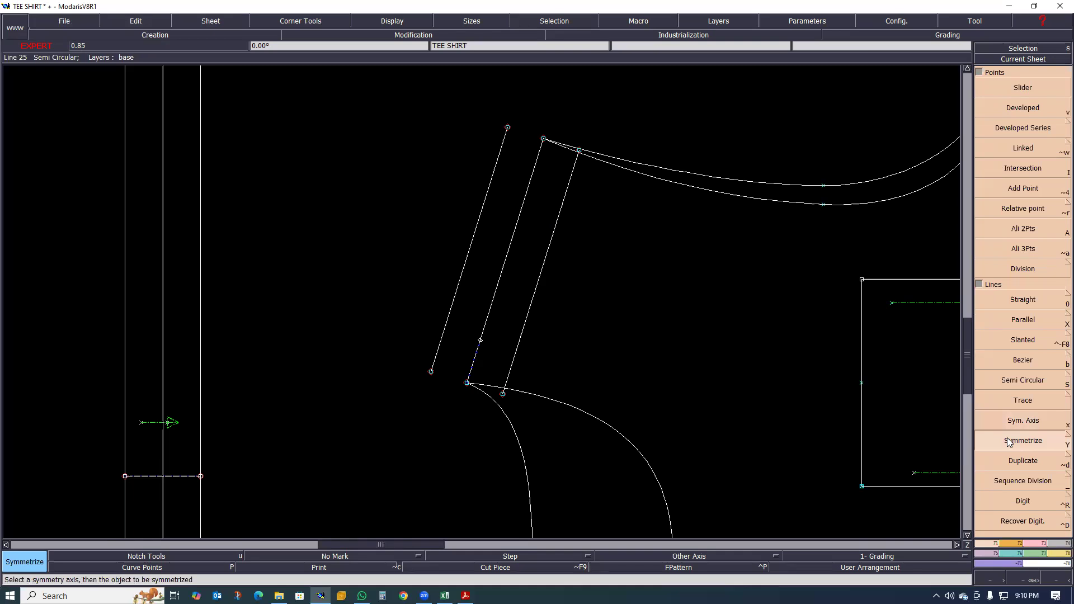
left_click(573, 411)
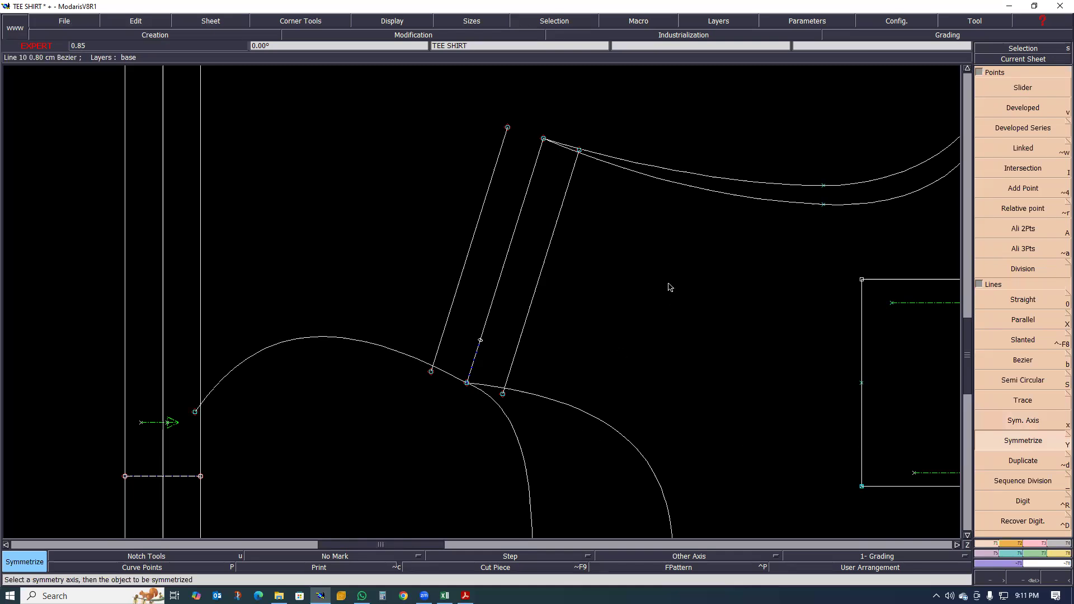
left_click(737, 195)
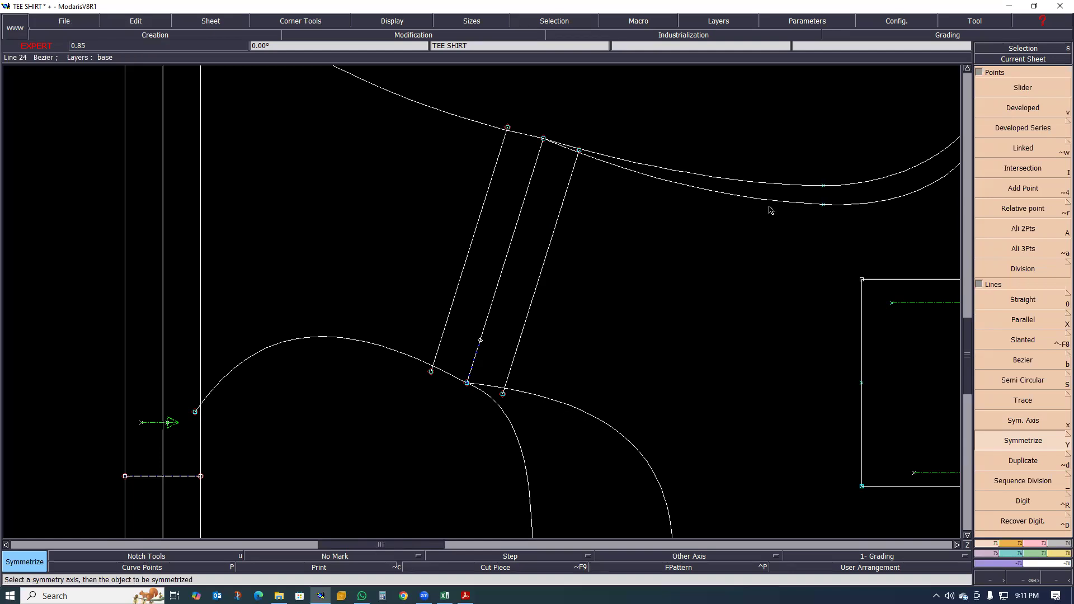
- Trim the neck end of the outer parallel to the mirrored neckline curve with Adjust 2 Lines
scroll(610, 278, "down", 2)
scroll(563, 246, "up", 2)
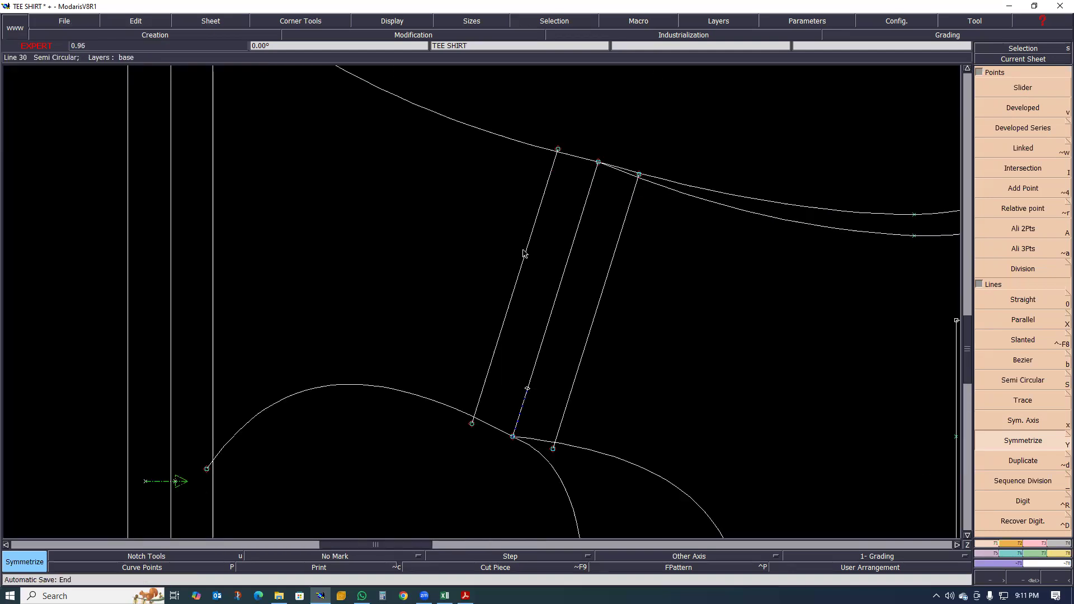
scroll(517, 230, "up", 1)
scroll(514, 240, "down", 2)
scroll(472, 398, "up", 2)
scroll(480, 395, "down", 1)
scroll(497, 376, "up", 2)
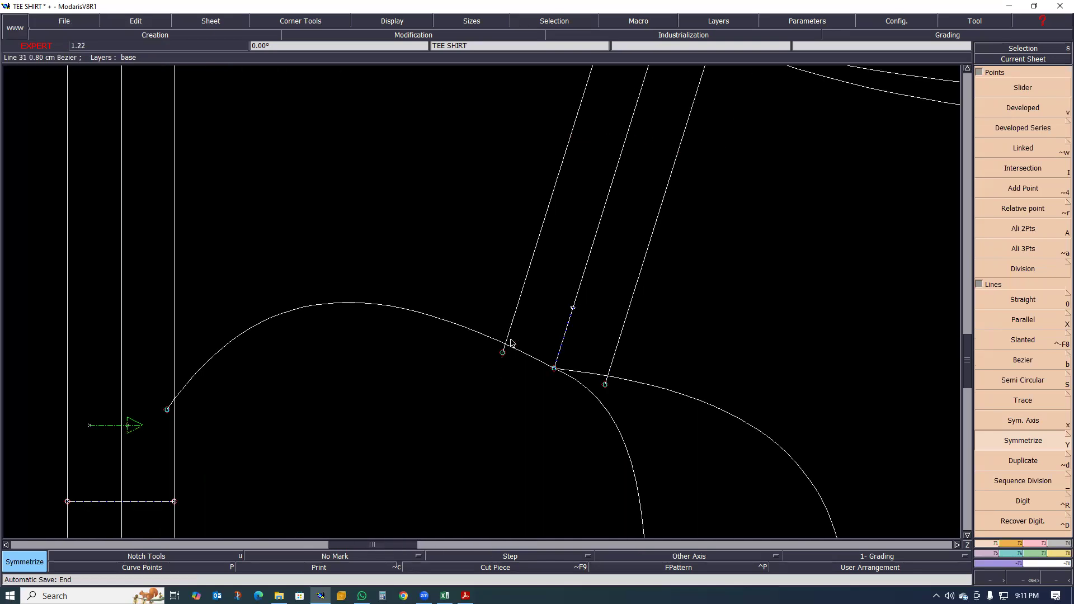
scroll(510, 348, "up", 2)
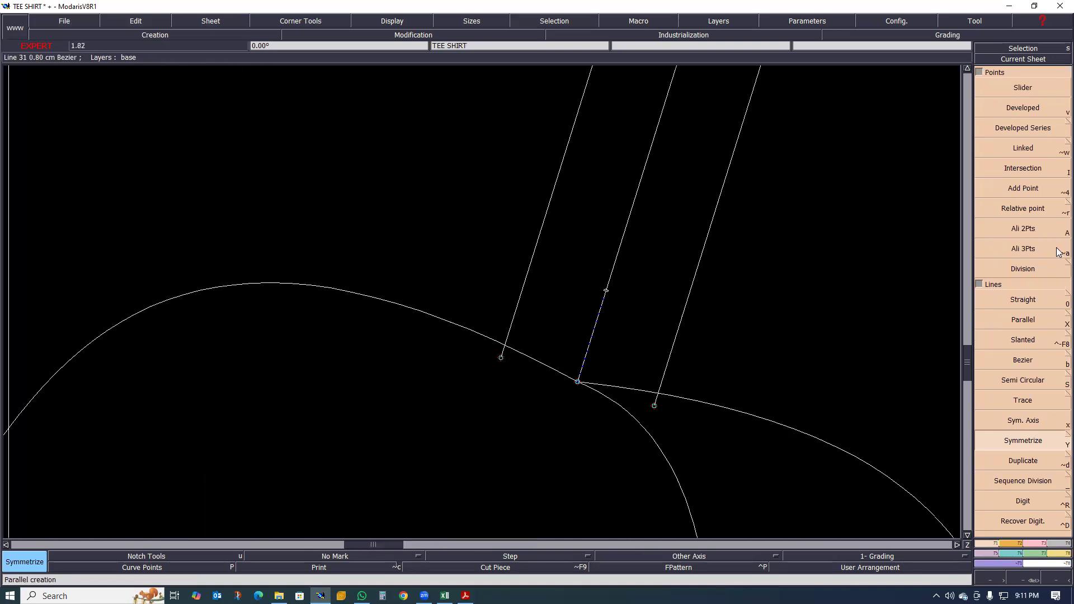
left_click(1042, 544)
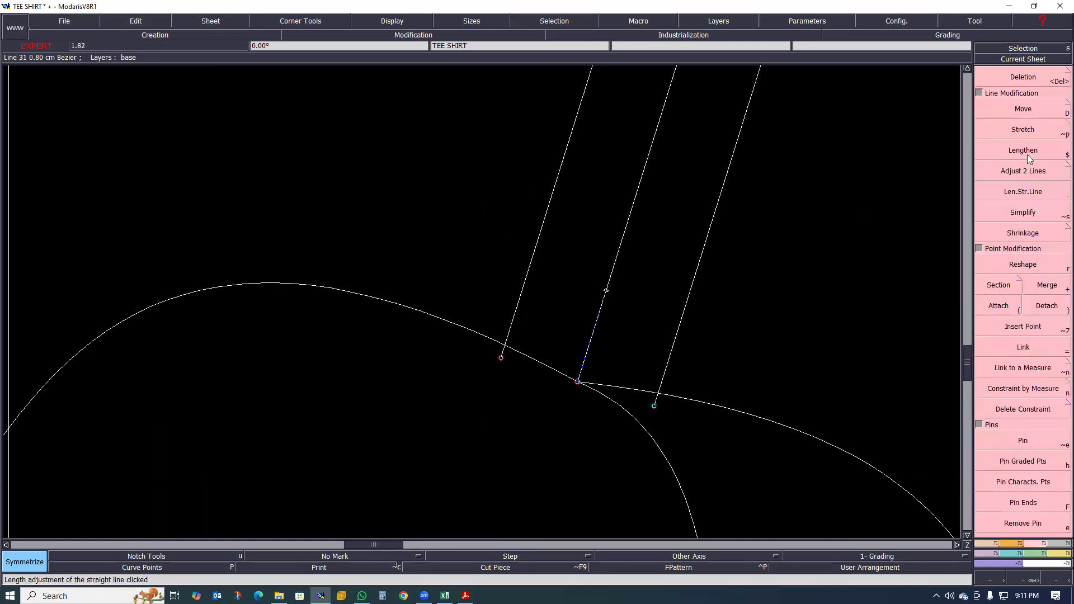
left_click(1023, 171)
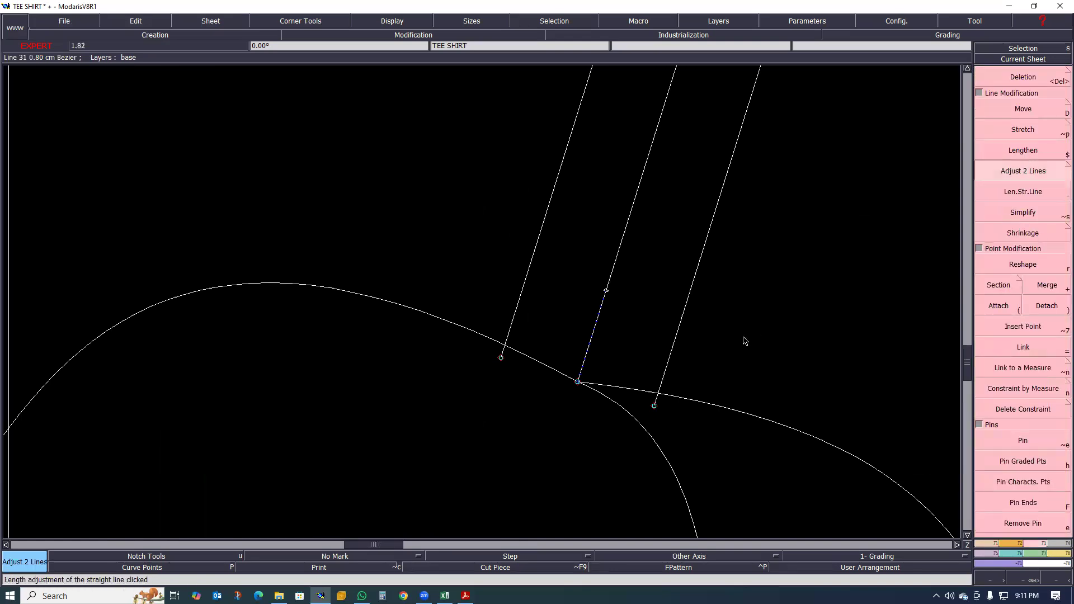
scroll(503, 348, "up", 3)
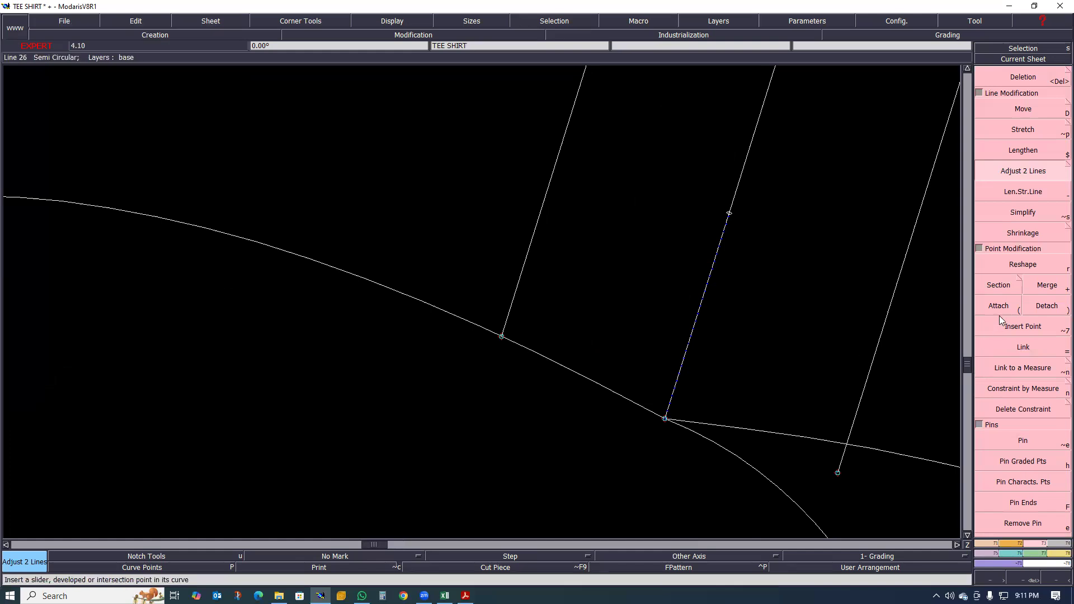
- Try reshaping the neck end point of the outer parallel away from the mirrored neckline, and undo the move
key("r")
left_click_drag(501, 338, 496, 300)
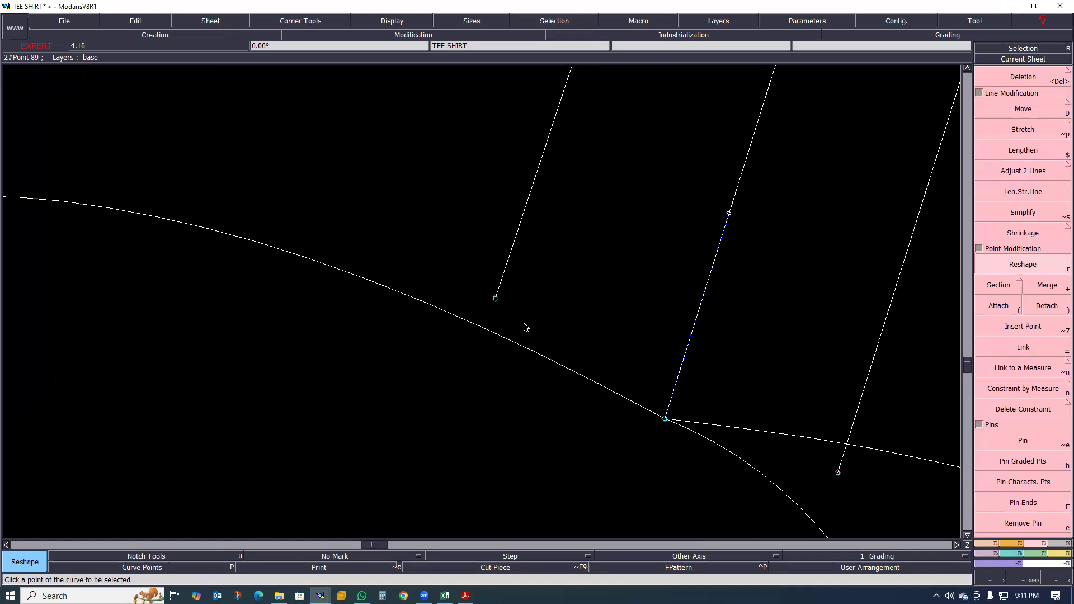
key("ctrl+z")
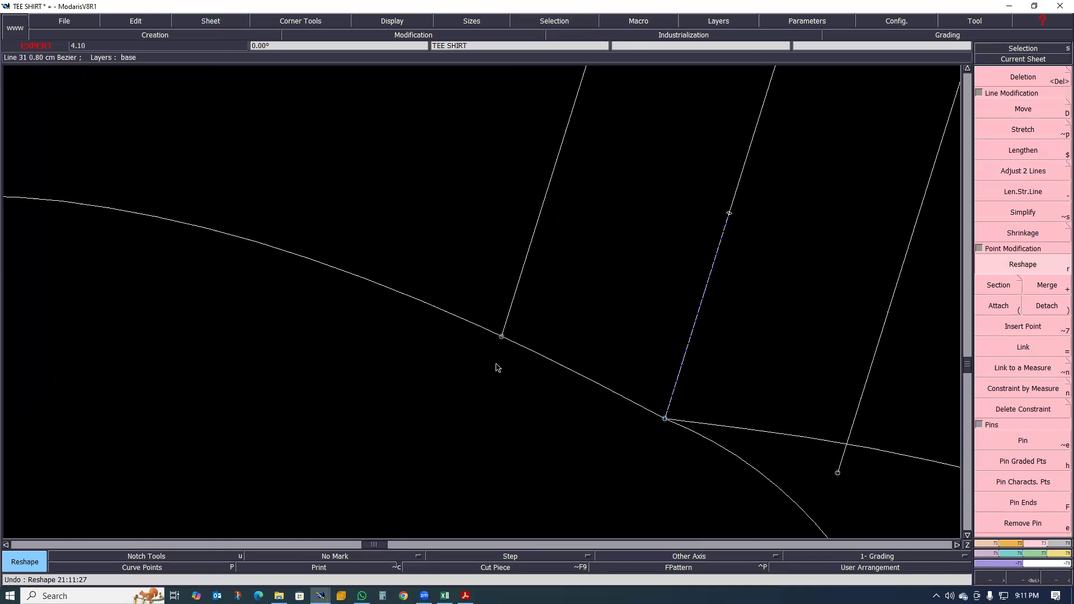
- Undo the last Adjust 2 Lines trim on the outer parallel of the shoulder line
scroll(495, 362, "down", 1)
scroll(494, 378, "down", 1)
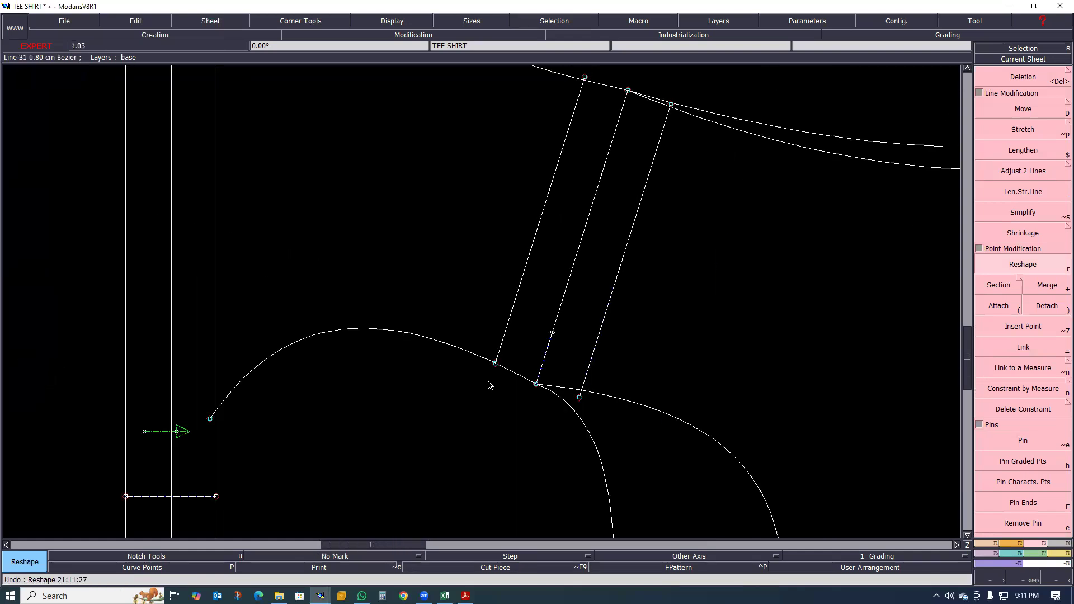
key("ctrl+z")
scroll(484, 381, "down", 1)
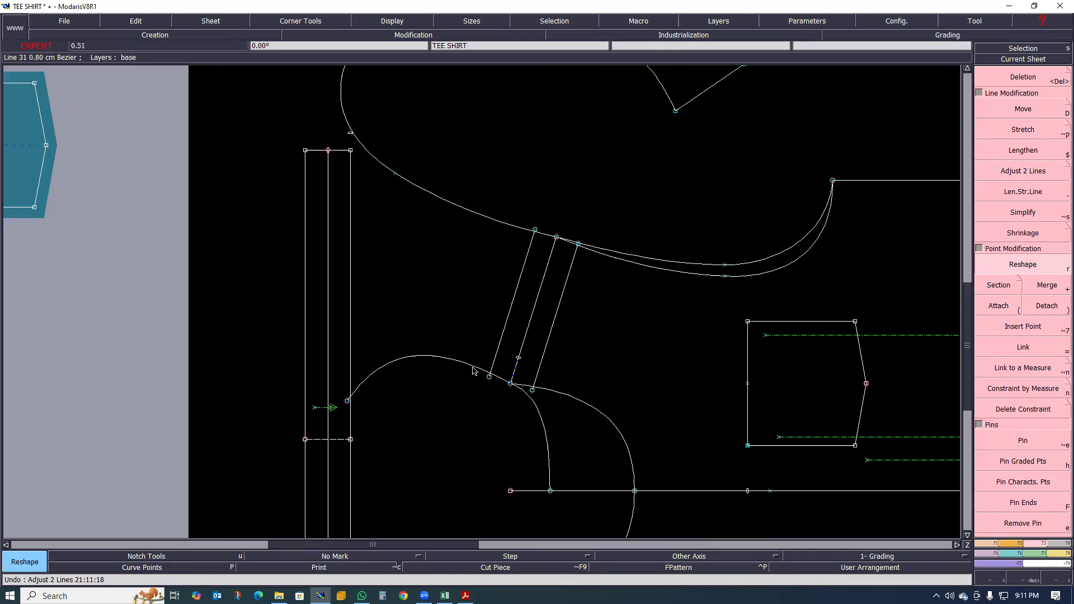
scroll(469, 366, "up", 1)
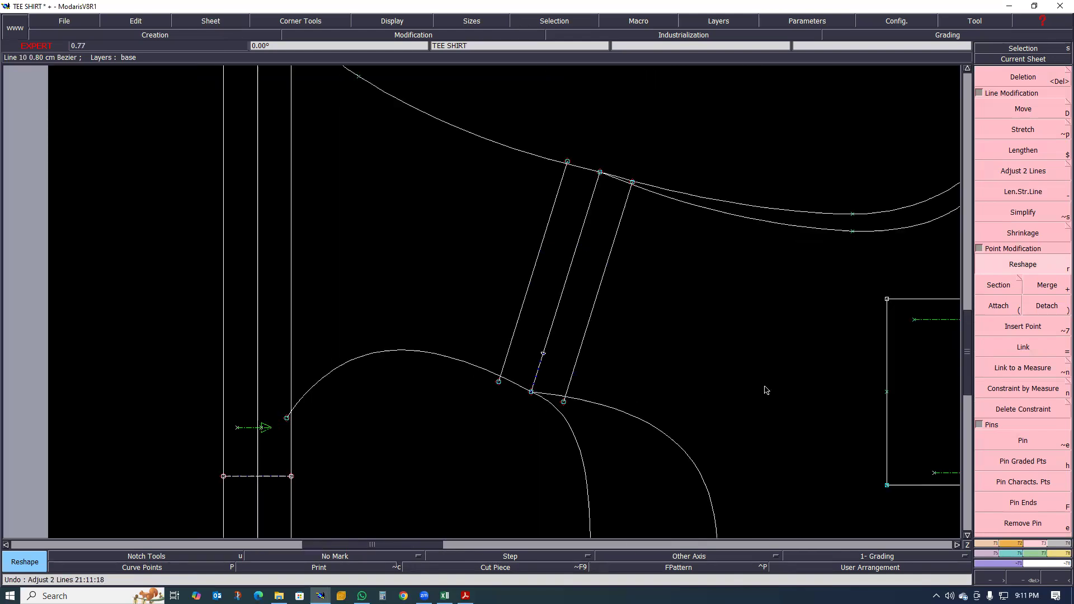
- Attach the neck end of the outer parallel to the mirrored neckline curve
left_click(995, 544)
left_click(1038, 543)
left_click(999, 306)
scroll(482, 358, "up", 1)
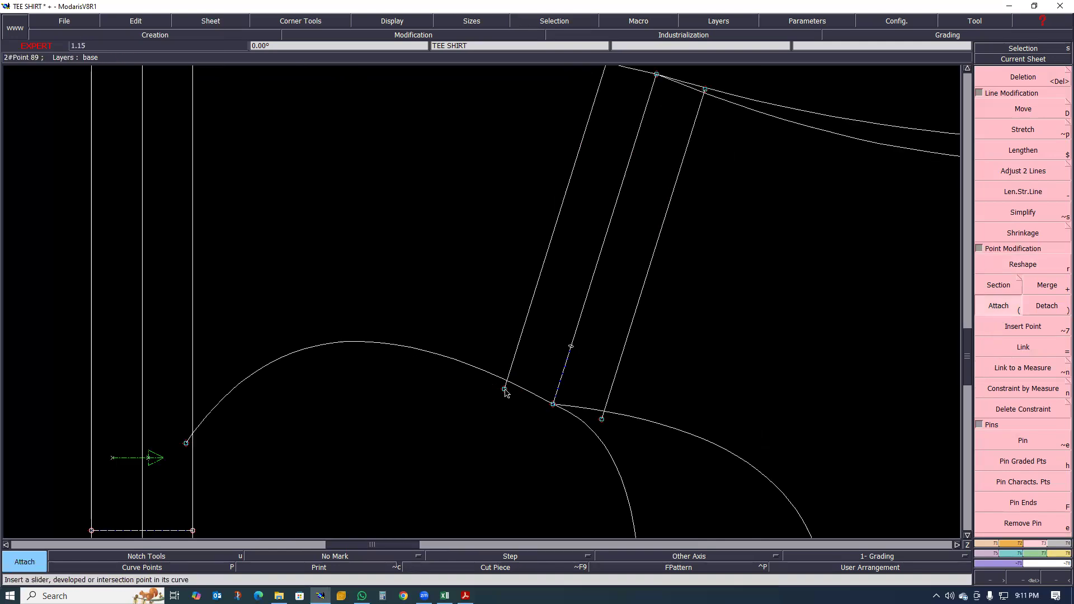
left_click(505, 378)
left_click(506, 380)
scroll(498, 405, "up", 2)
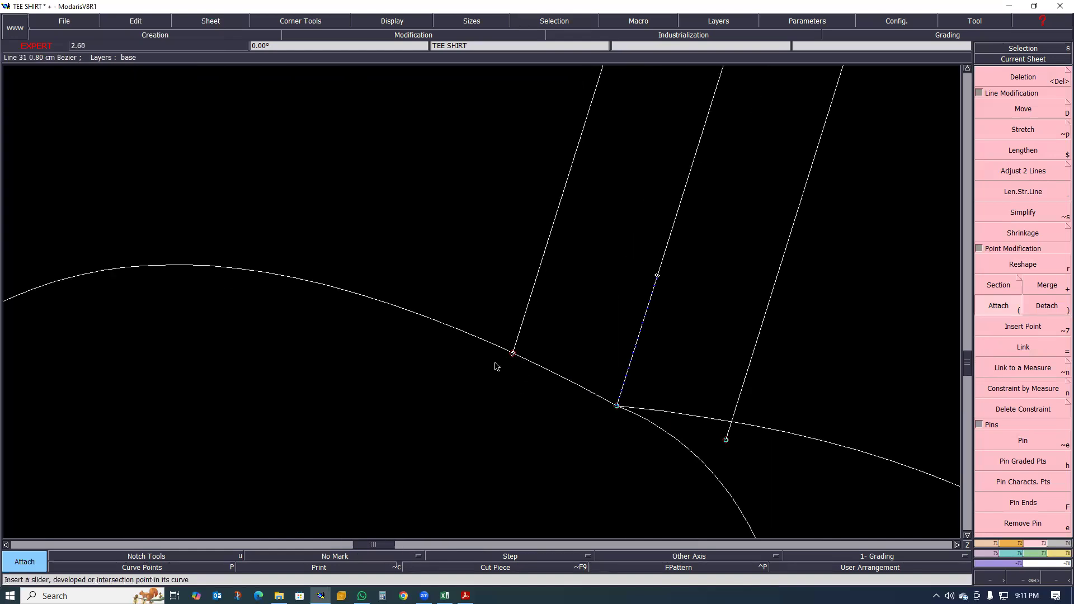
- Attach the armhole end of the outer parallel to the mirrored armhole curve
scroll(467, 401, "down", 3)
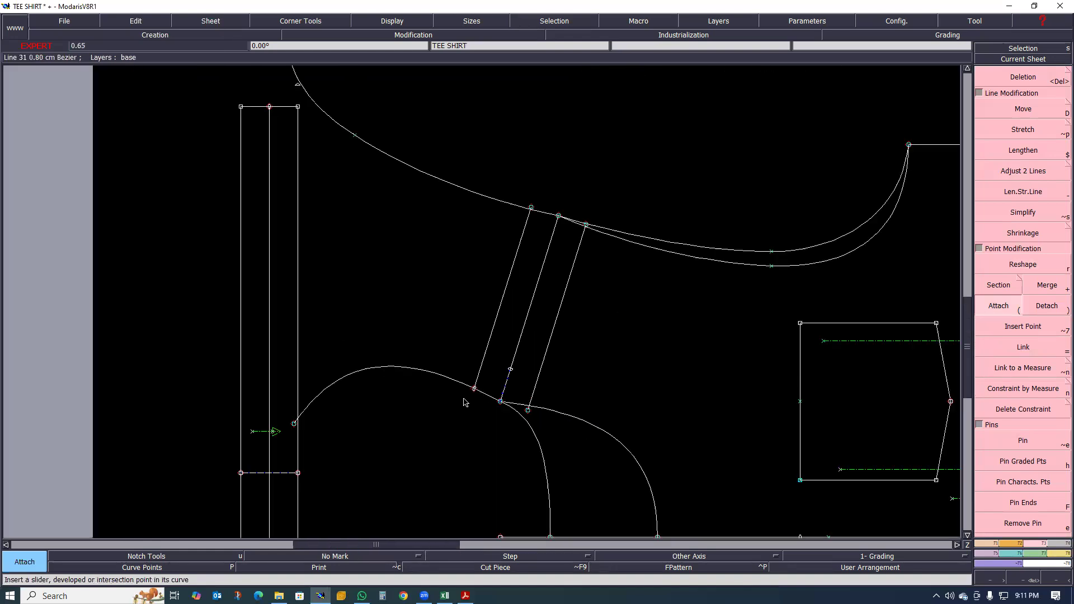
scroll(533, 205, "up", 3)
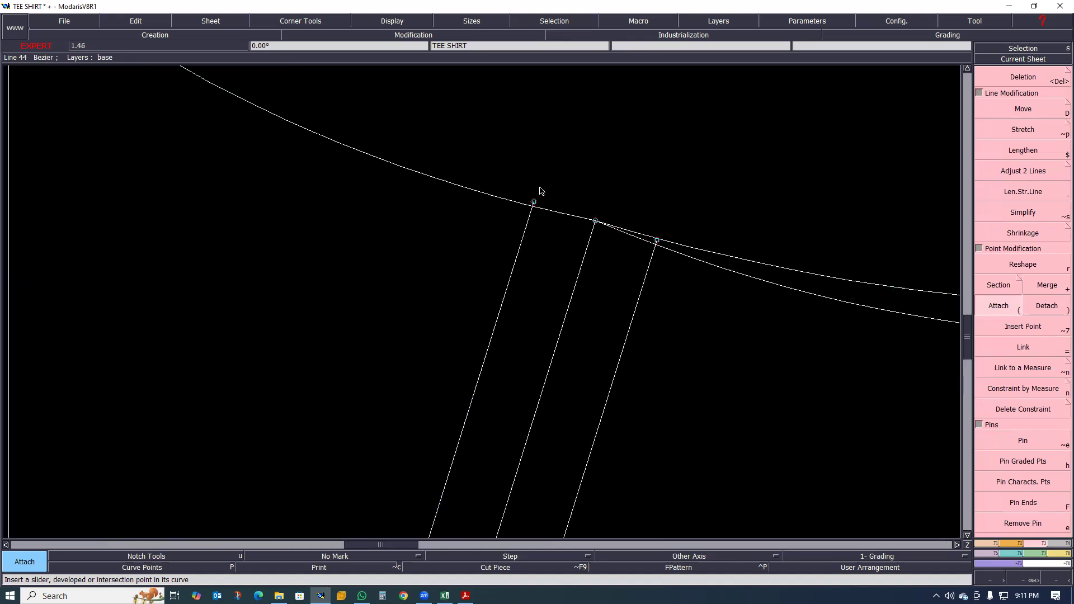
left_click_drag(534, 206, 526, 236)
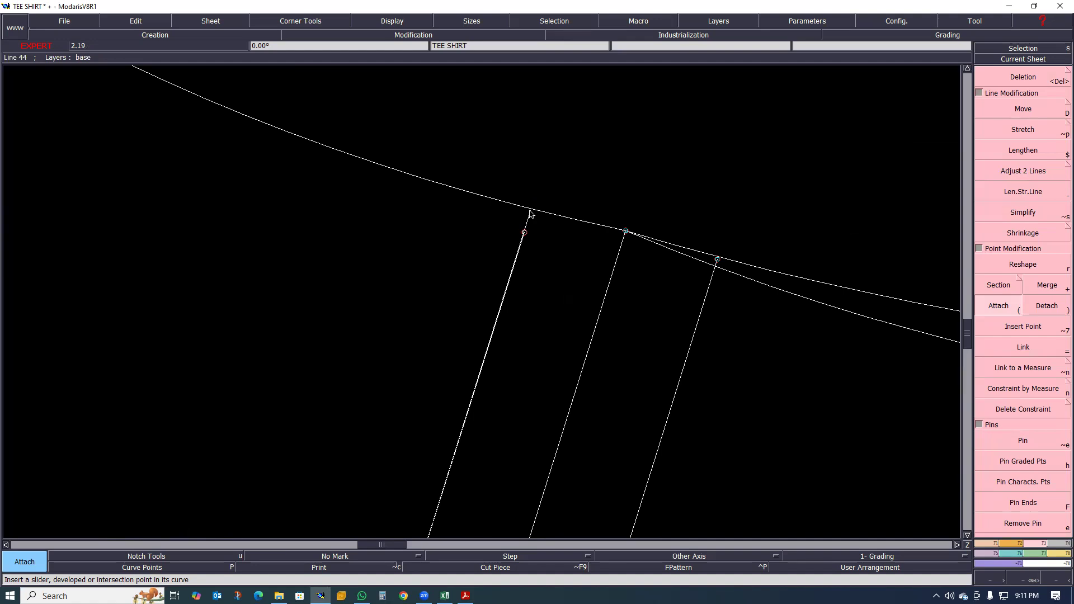
left_click(532, 208)
scroll(483, 236, "down", 2)
- Attach the neck end of the inner parallel to the deeper neckline curve
scroll(496, 397, "up", 2)
scroll(488, 425, "up", 2)
mouse_move(494, 379)
left_mouse_down()
mouse_move(505, 351)
mouse_move(502, 366)
left_mouse_up()
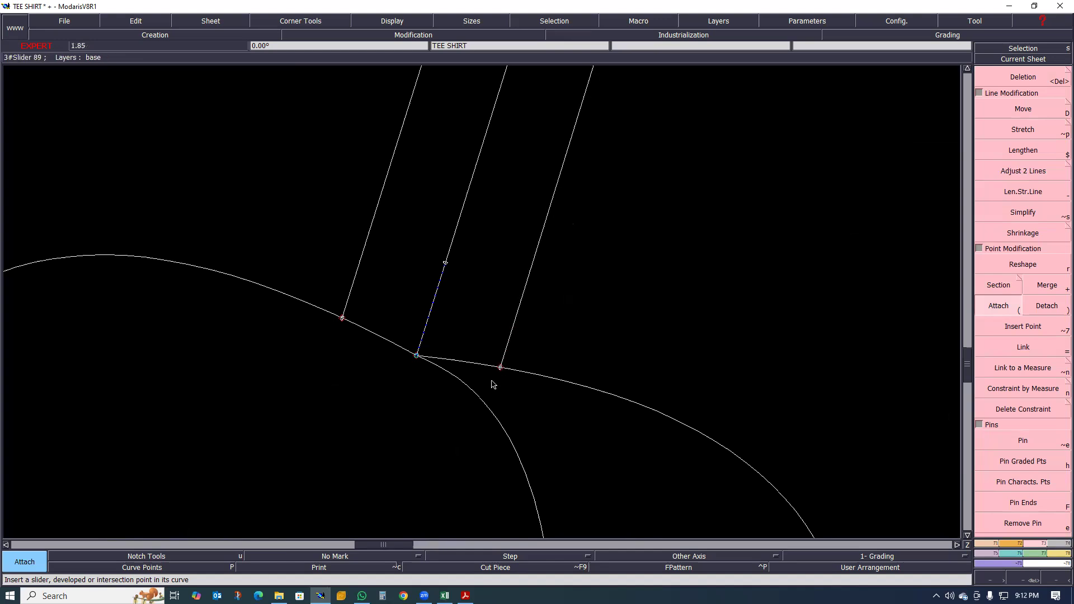
scroll(491, 368, "down", 3)
scroll(492, 320, "down", 2)
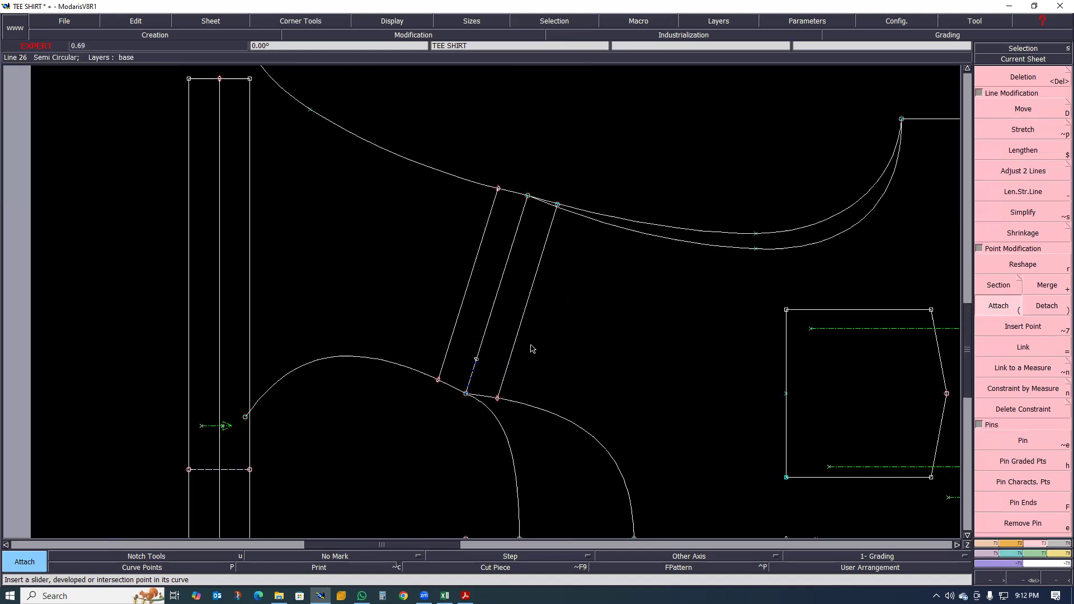
- Attach the armhole end of the inner parallel to the deeper armhole curve
scroll(488, 373, "up", 2)
scroll(519, 398, "up", 2)
scroll(563, 151, "down", 2)
scroll(570, 210, "up", 2)
scroll(573, 217, "down", 3)
scroll(573, 217, "up", 5)
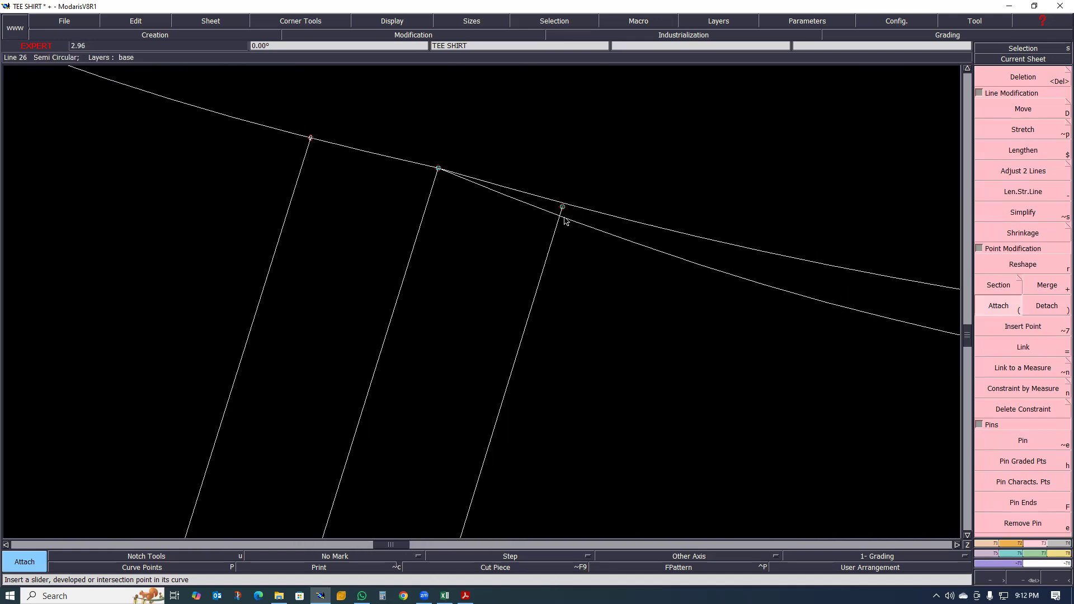
left_click(553, 242)
left_click(559, 218)
scroll(554, 226, "down", 2)
scroll(562, 240, "down", 2)
scroll(556, 249, "up", 2)
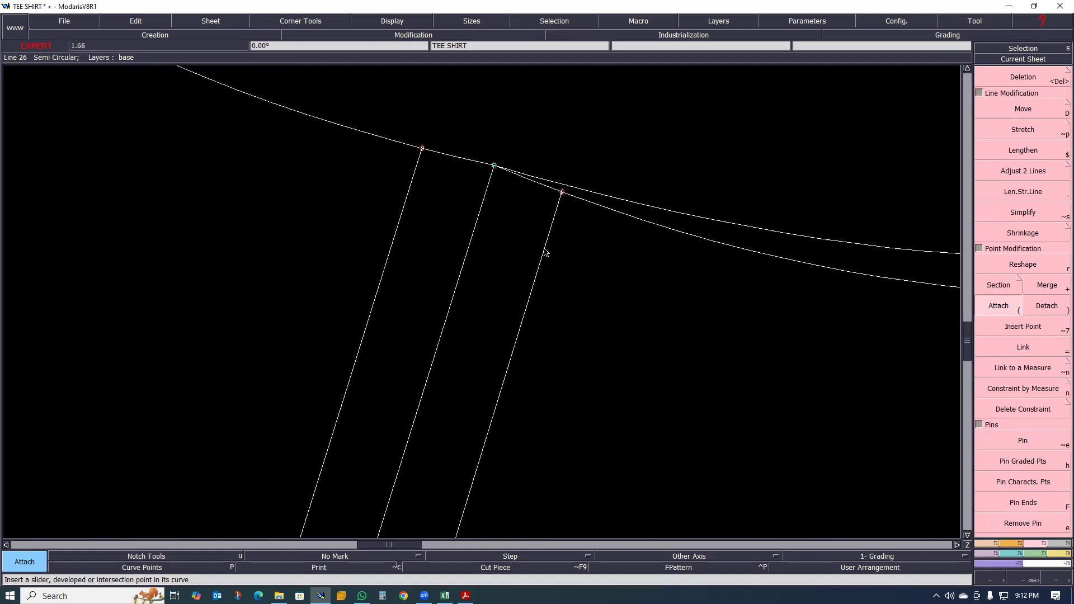
scroll(531, 236, "down", 3)
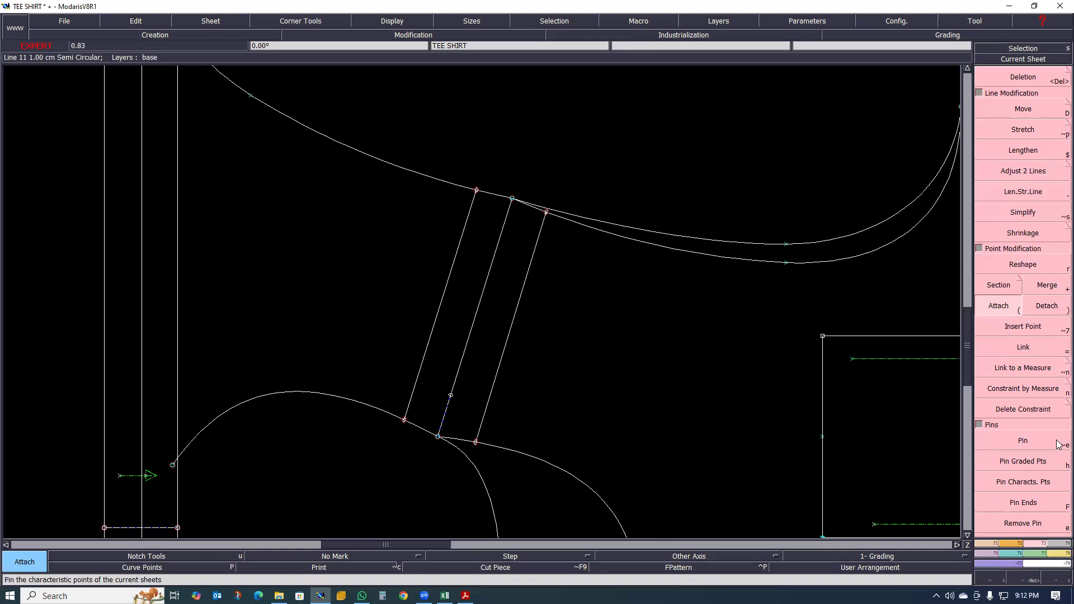
- Insert the inner parallel's end points into the deeper armhole and neckline curves, test the neck point with Reshape, and undo that move
left_click(1009, 330)
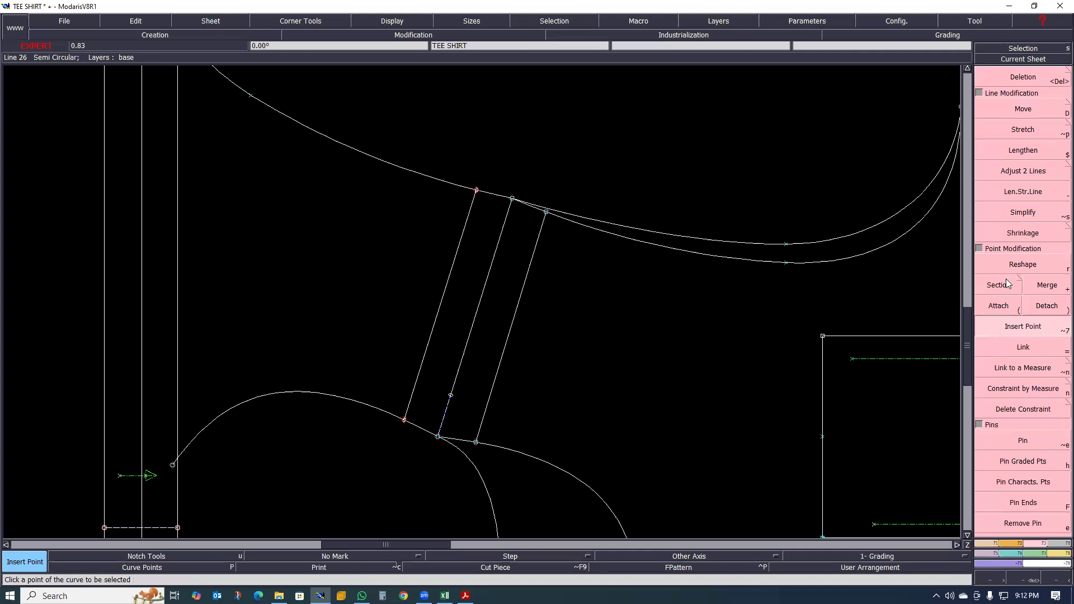
key("r")
left_click_drag(475, 442, 494, 406)
key("ctrl+z")
scroll(464, 359, "down", 3)
scroll(429, 307, "up", 4)
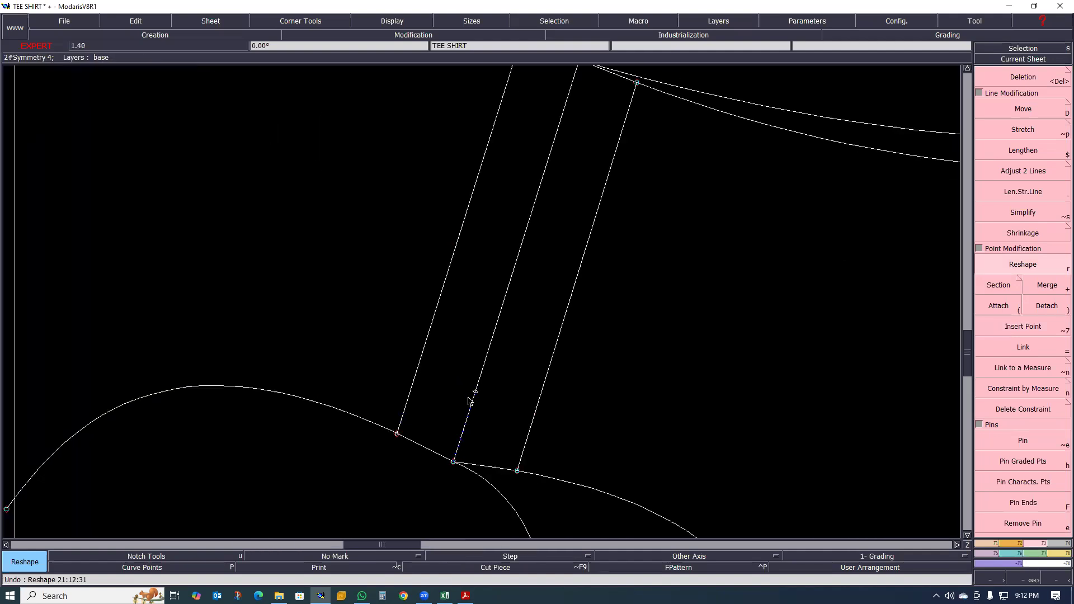
scroll(378, 373, "down", 1)
scroll(407, 284, "up", 2)
scroll(467, 283, "down", 3)
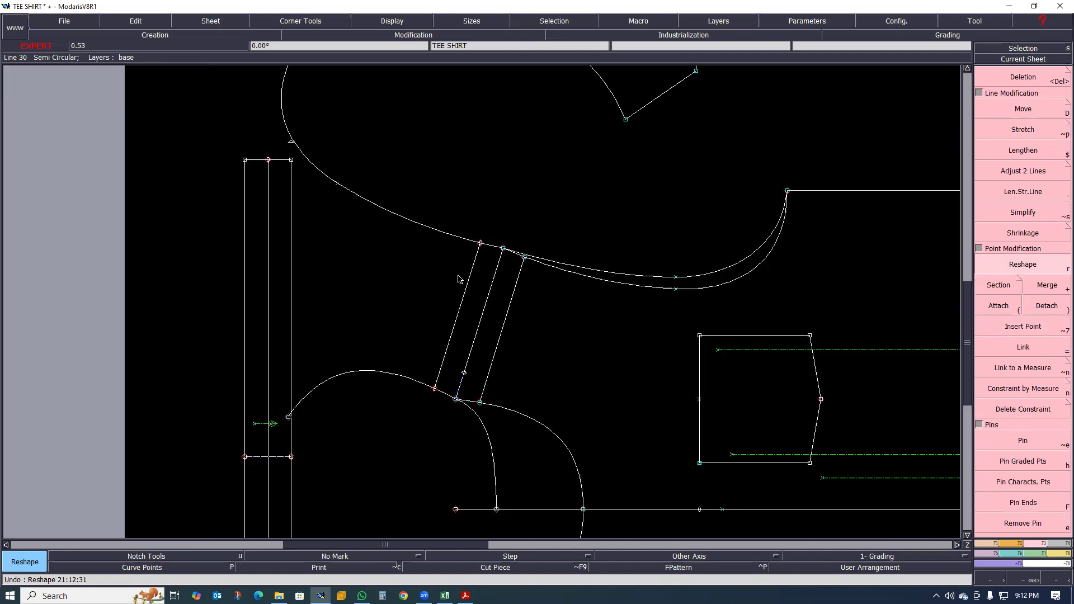
- Lengthen the outer parallel at both ends so it extends past the mirrored armhole and neckline curves, using Len.Str.Line
scroll(459, 279, "up", 2)
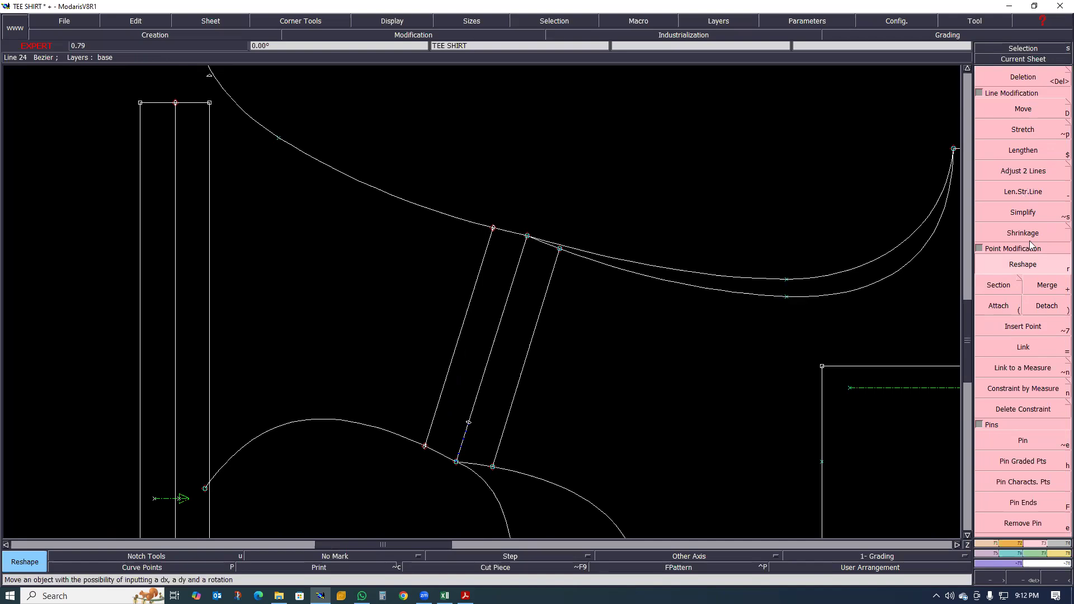
left_click(1022, 191)
left_click(497, 239)
left_click(537, 195)
left_click(431, 436)
left_click(429, 495)
scroll(434, 498, "up", 2)
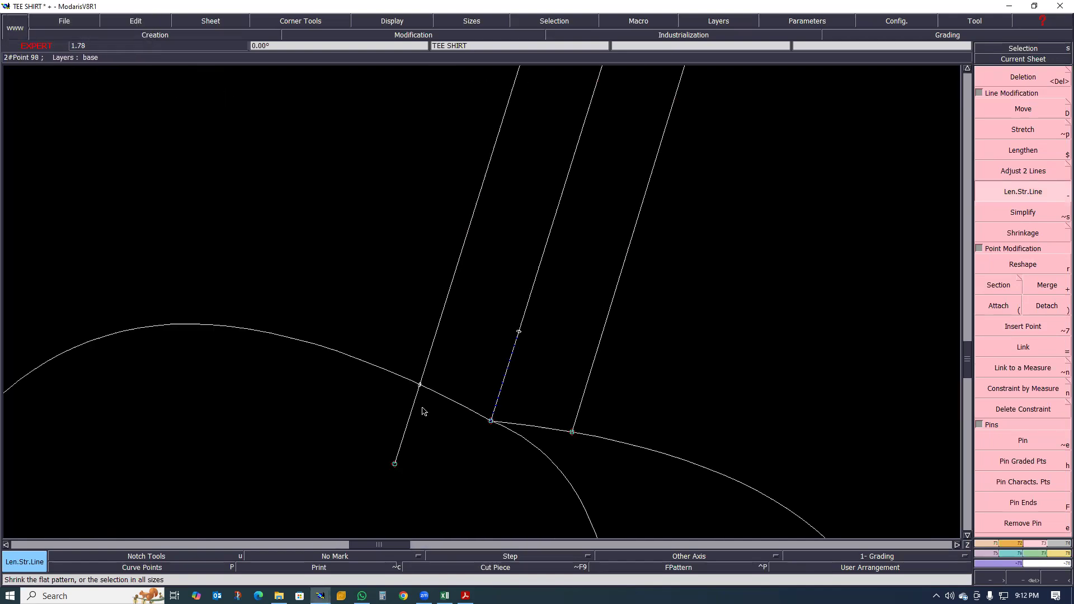
- Delete the leftover slider points where the extended outer parallel crosses the mirrored neckline and armhole curves
key("Delete")
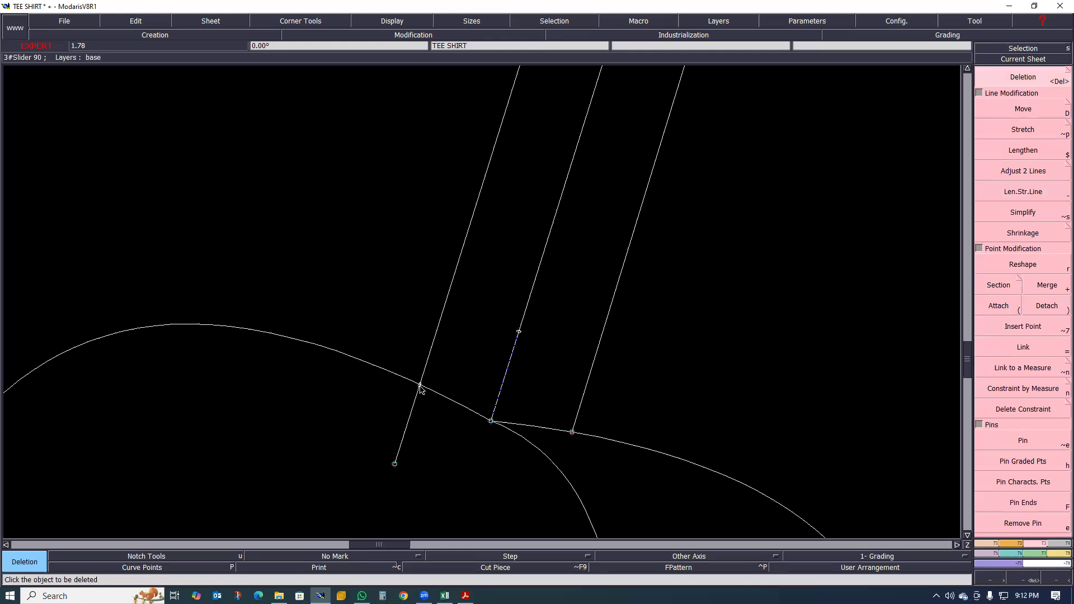
scroll(409, 445, "down", 2)
scroll(409, 423, "down", 3)
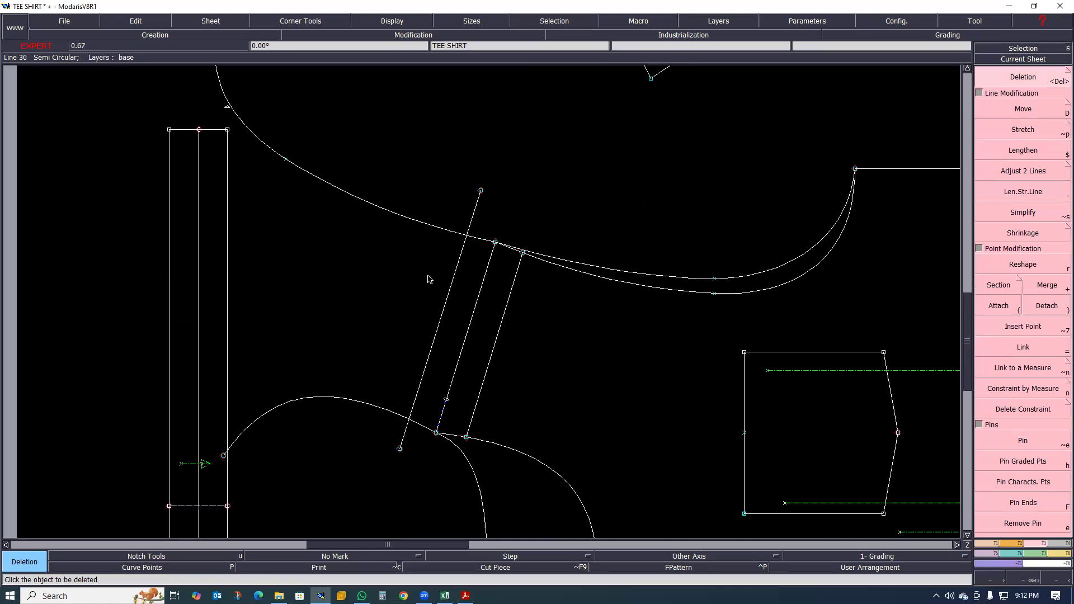
scroll(429, 274, "up", 2)
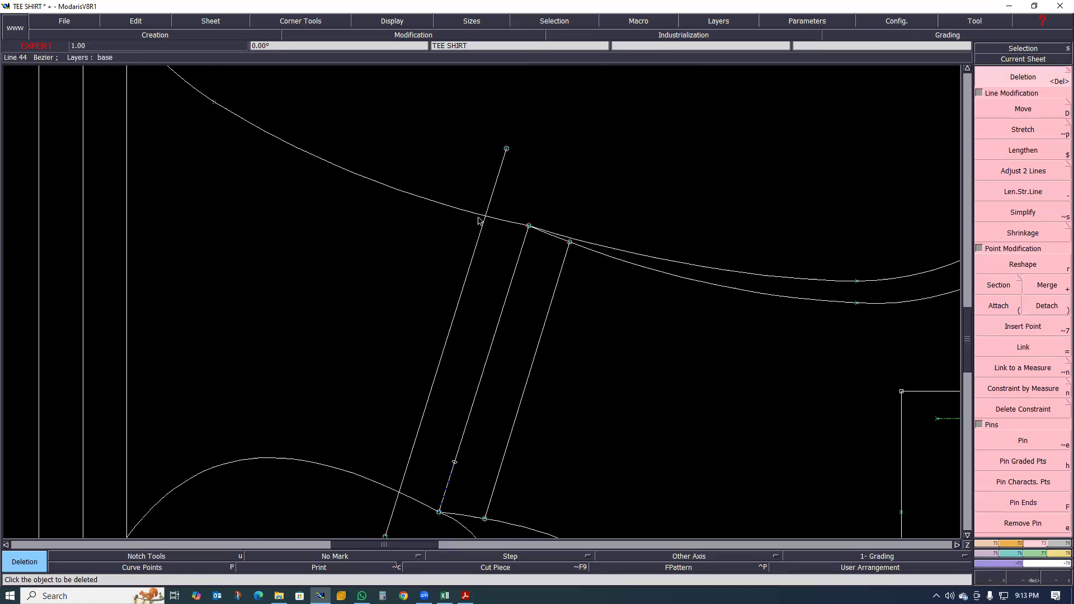
scroll(495, 221, "down", 3)
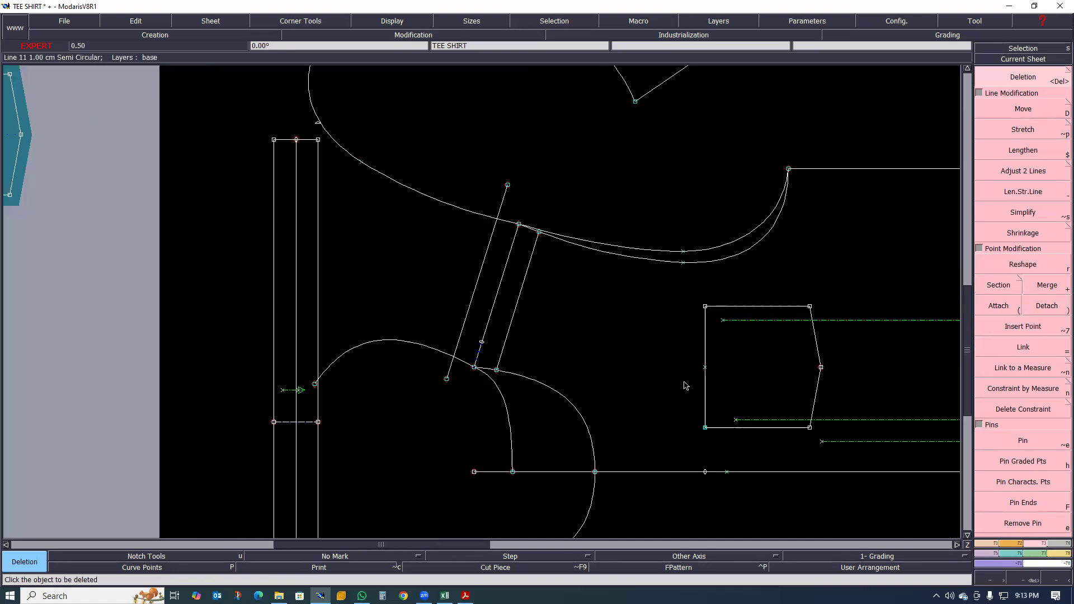
- Create intersection points where the outer parallel crosses the mirrored armhole and neckline curves, and insert them into the curves
left_click(987, 542)
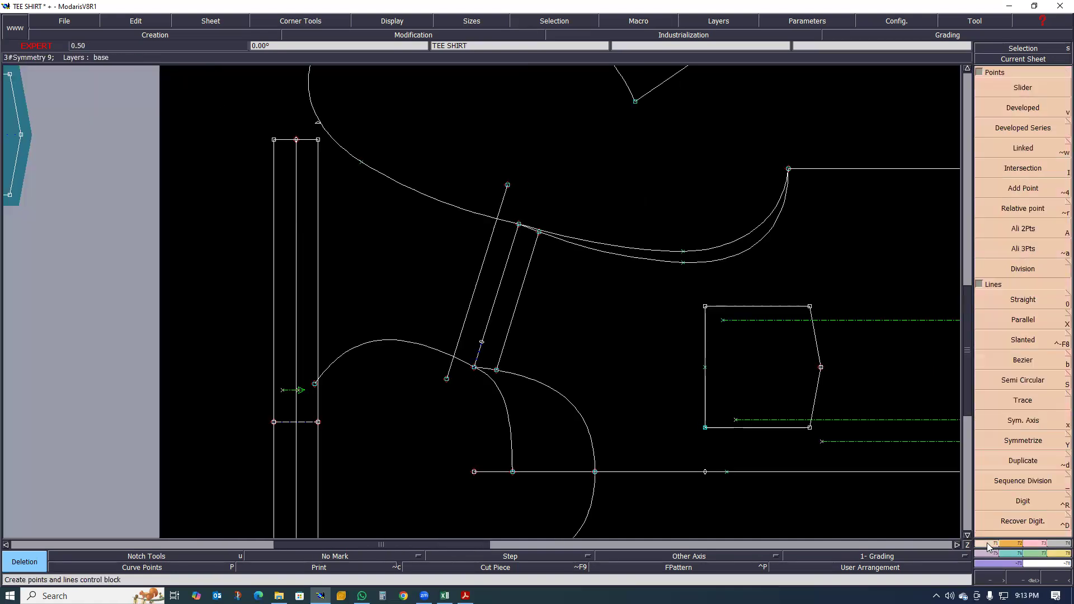
left_click(1022, 168)
scroll(494, 241, "up", 4)
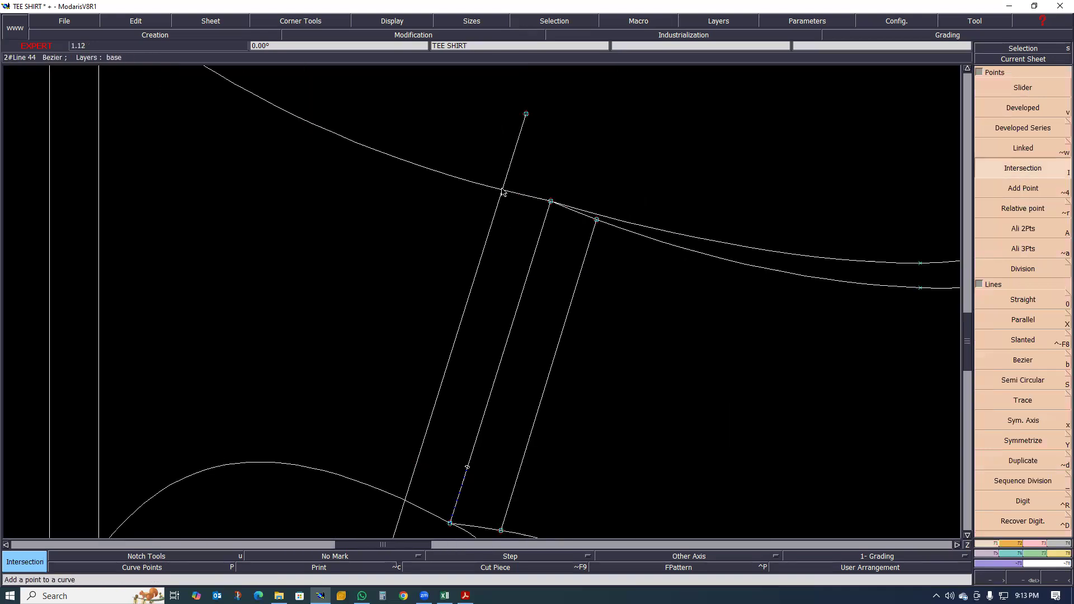
left_click(404, 500)
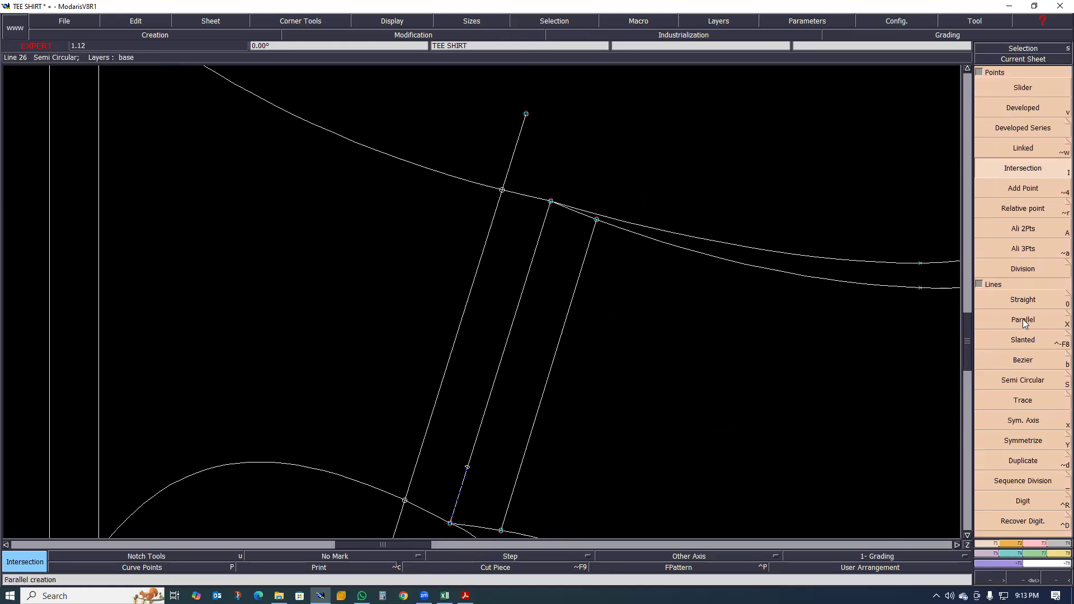
left_click(1034, 543)
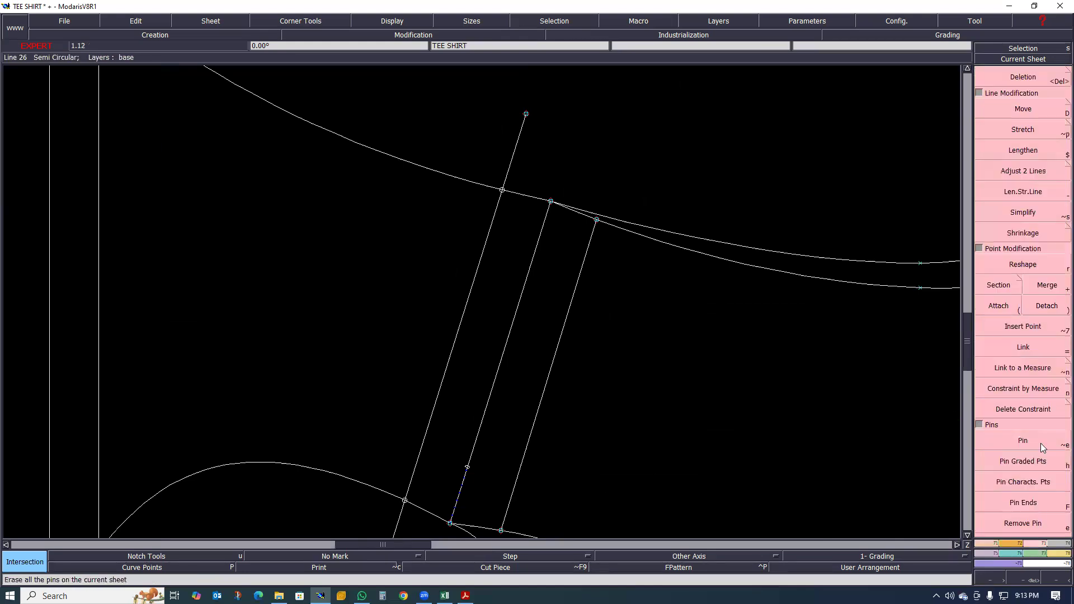
left_click(1026, 330)
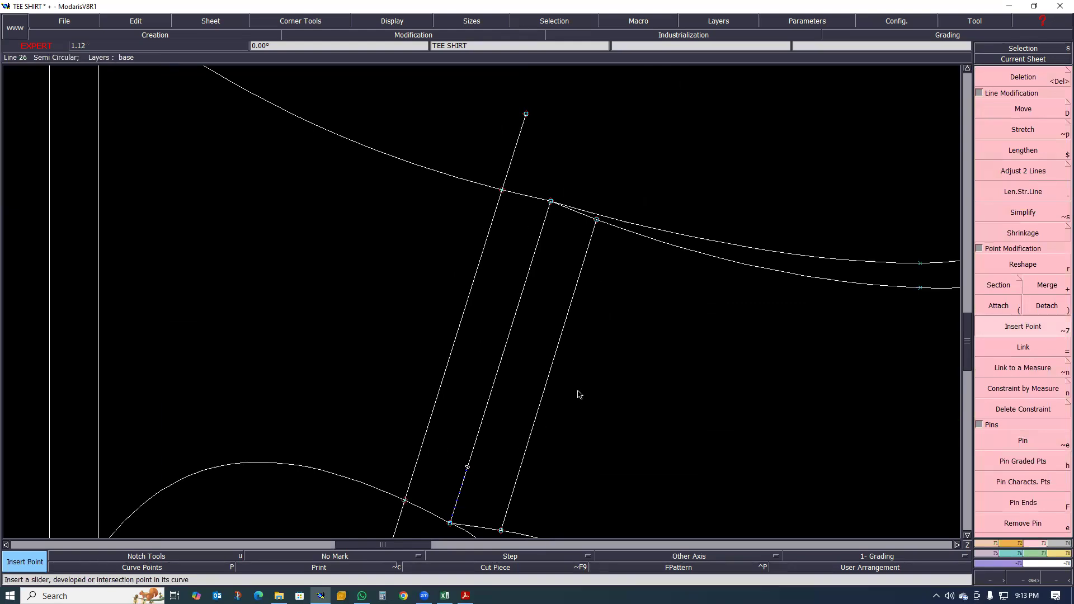
- Delete the mirrored neckline and armhole points beyond the outer parallel, undoing the one deletion too many, so both curves end at the intersections
scroll(578, 394, "down", 2)
key("Delete")
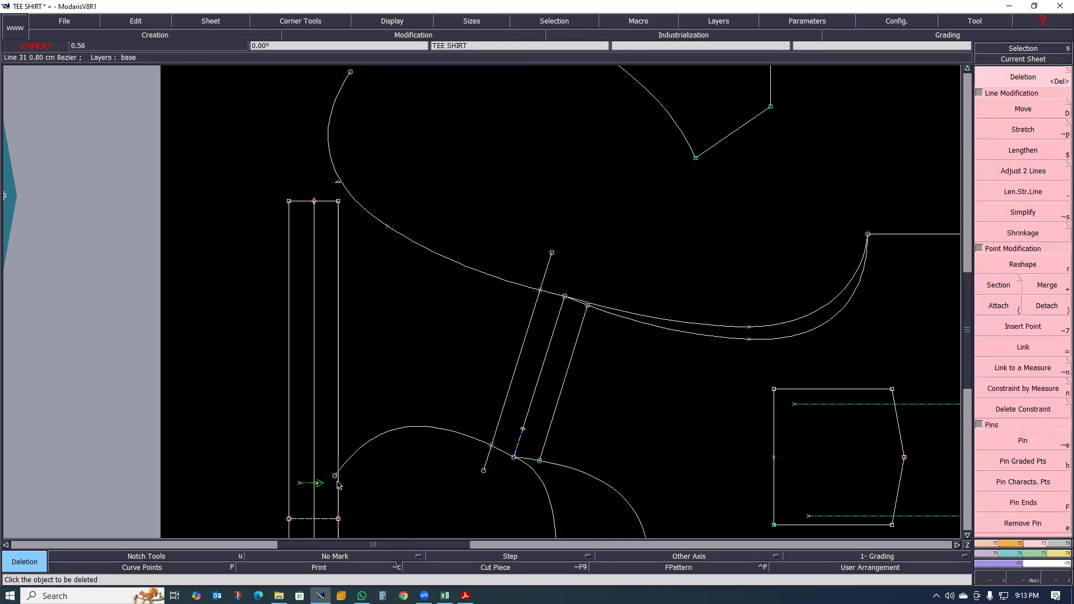
left_click(336, 477)
left_click(350, 73)
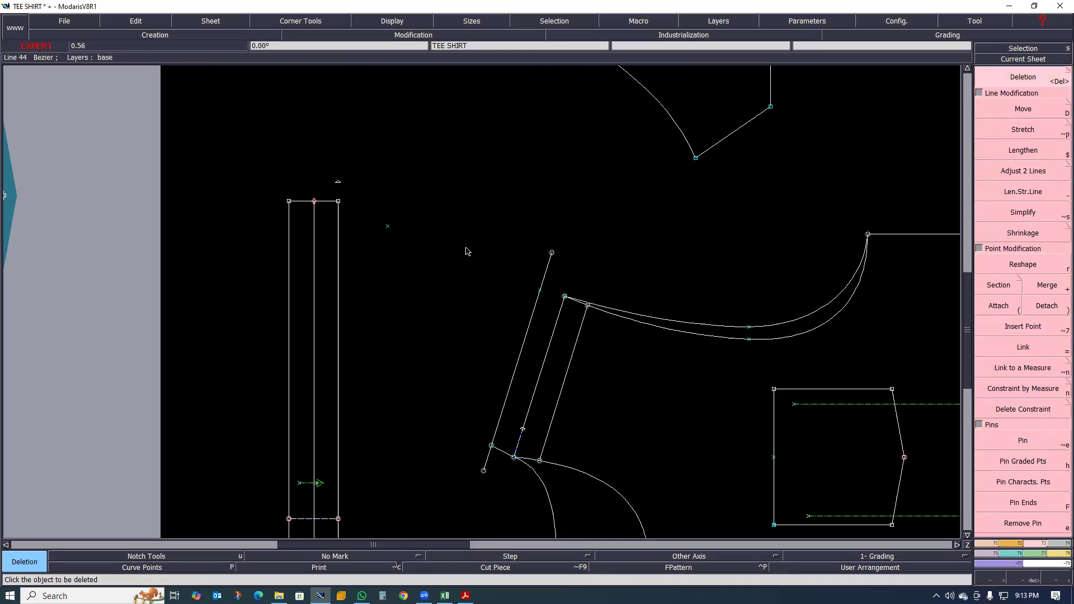
key("ctrl+z")
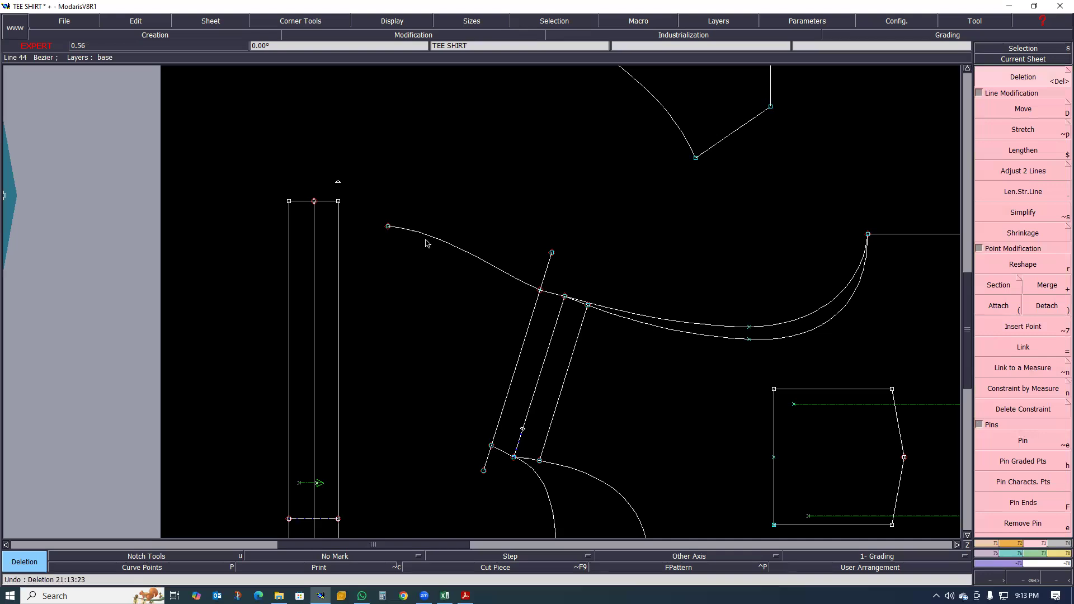
left_click(388, 227)
- Delete the outer parallel's overhanging end points at the armhole and neck so the line ends at both intersections
left_click(552, 253)
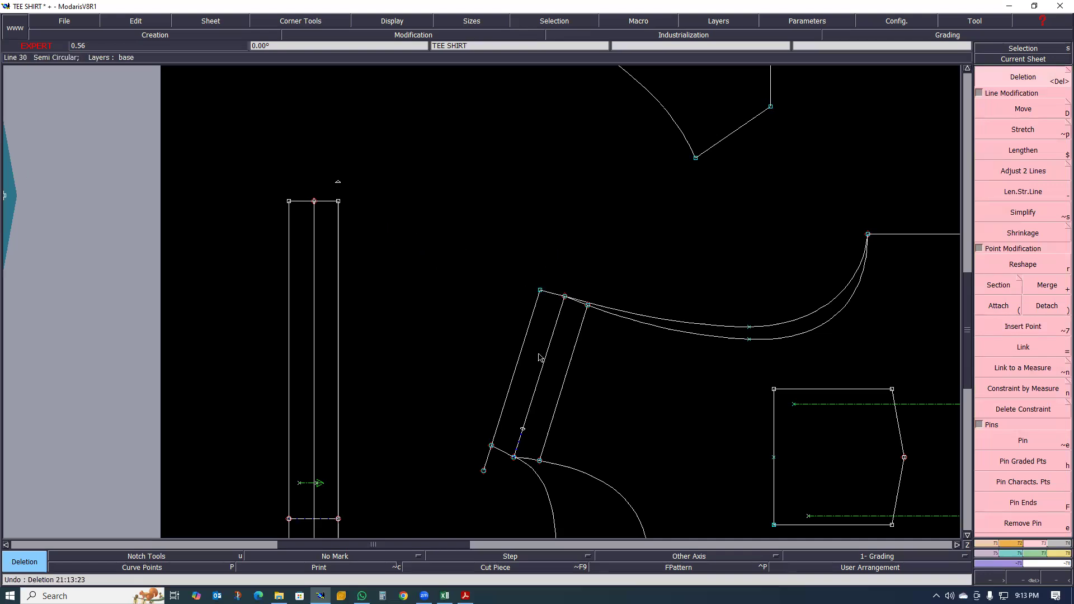
scroll(615, 435, "up", 2)
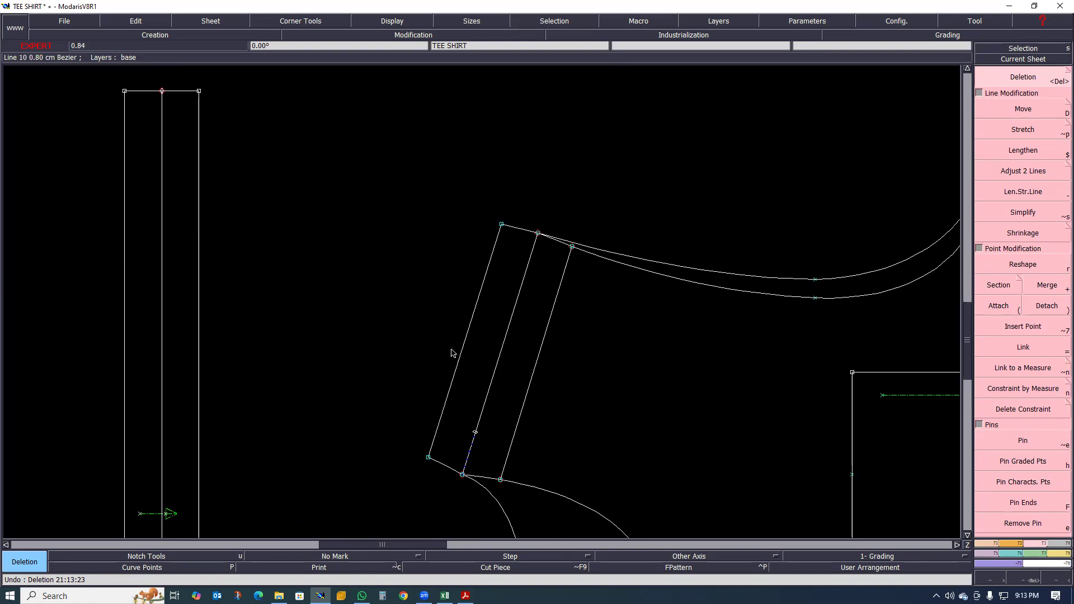
scroll(453, 353, "down", 1)
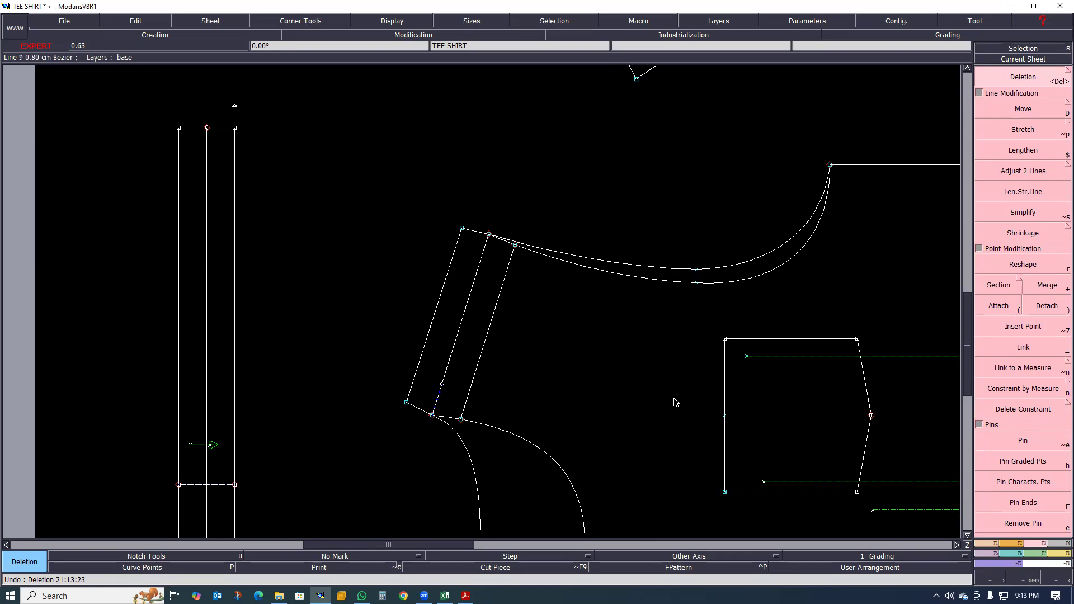
scroll(606, 461, "up", 2)
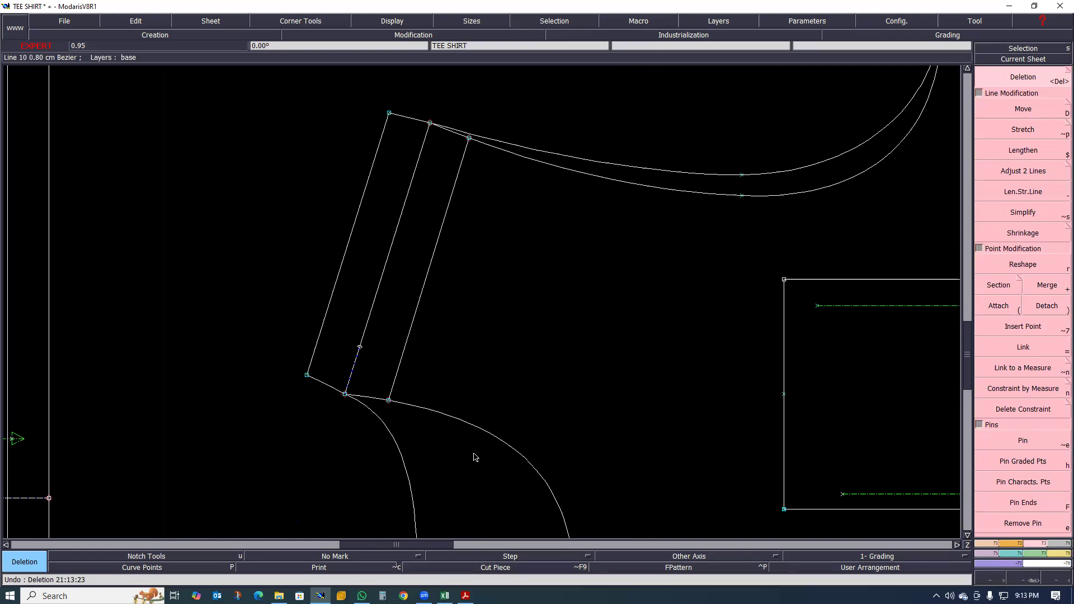
scroll(460, 436, "down", 2)
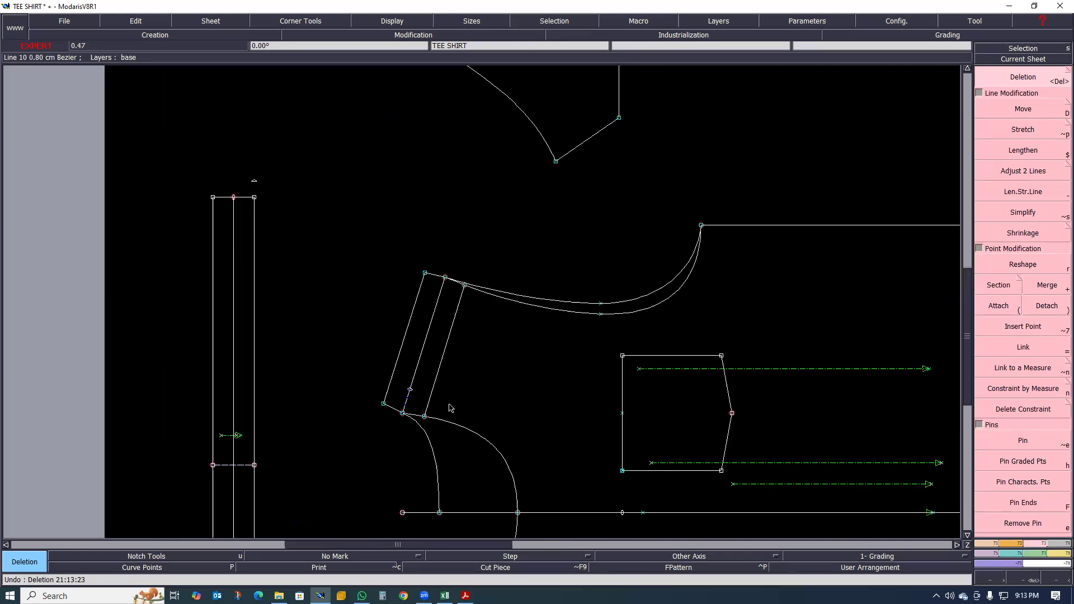
- Examine how the shoulder line and its two parallels end on the neckline and armhole curves
scroll(445, 425, "up", 1)
scroll(442, 431, "up", 2)
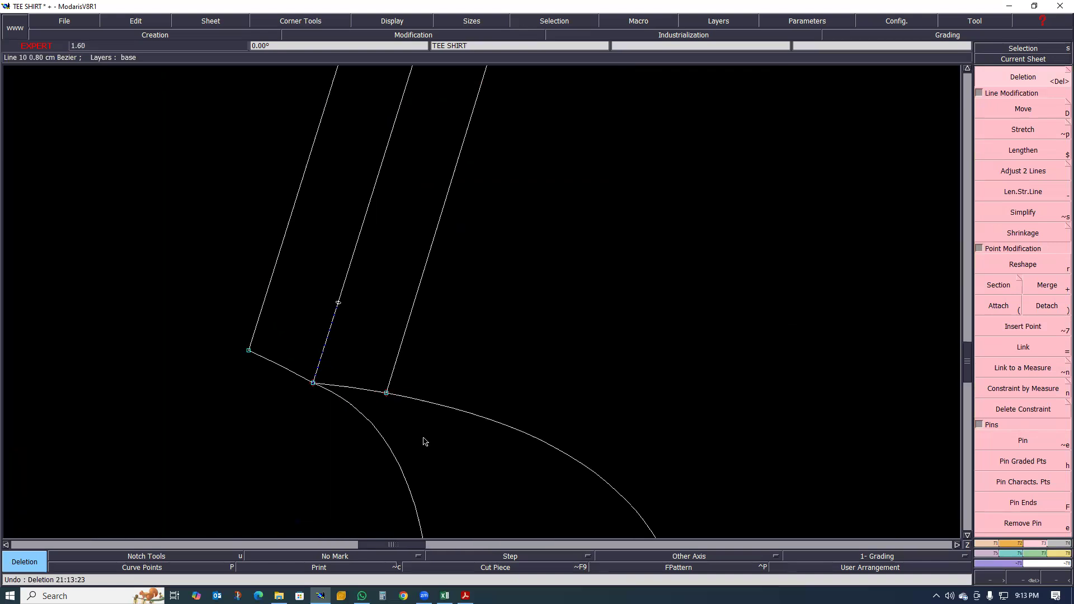
scroll(408, 434, "down", 2)
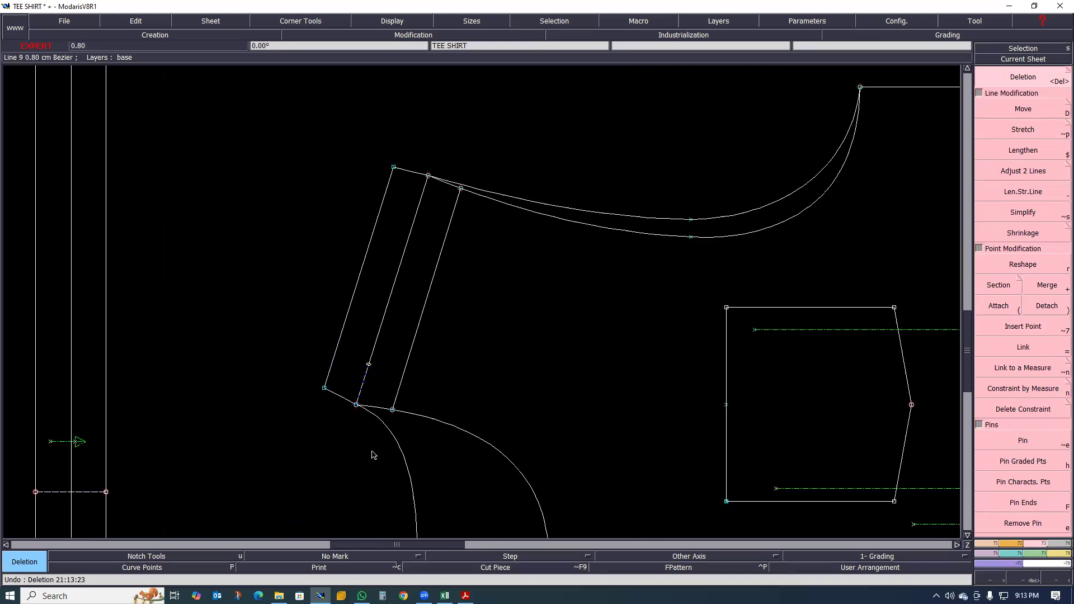
scroll(419, 430, "up", 2)
scroll(422, 430, "down", 2)
scroll(377, 389, "up", 1)
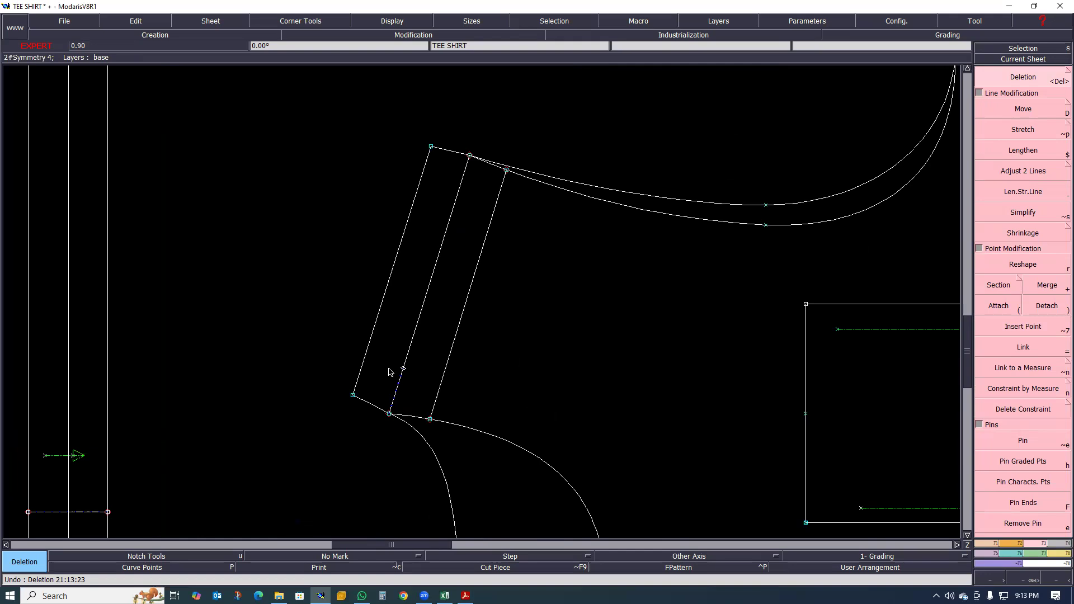
scroll(391, 364, "up", 1)
scroll(396, 381, "down", 2)
scroll(392, 377, "up", 2)
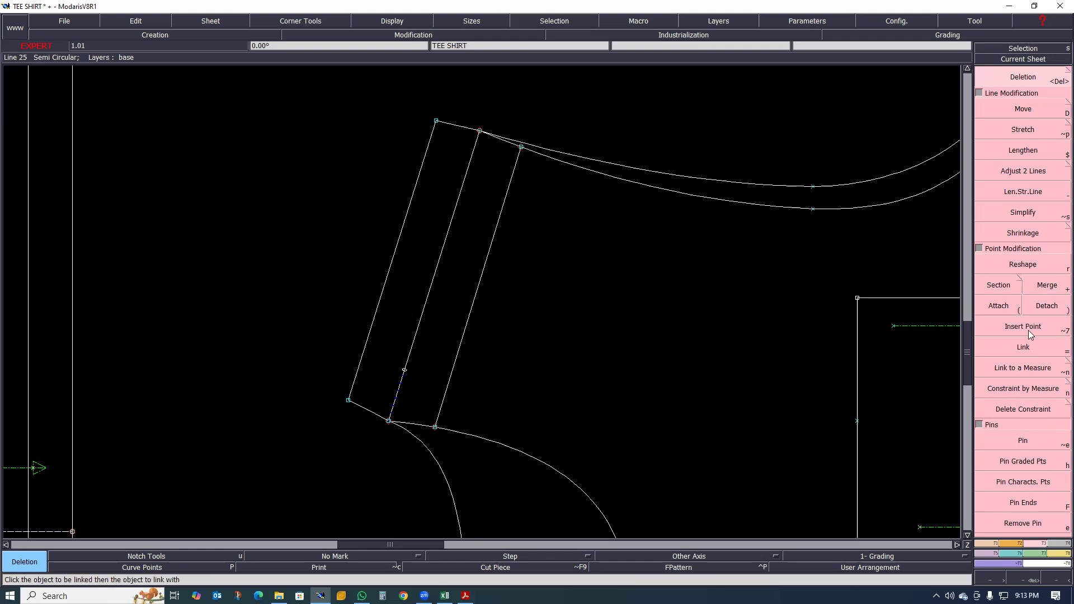
- Try to mirror the outer parallel across the shoulder line to compare it with the inner parallel, and undo the mirrored copy
left_click(987, 544)
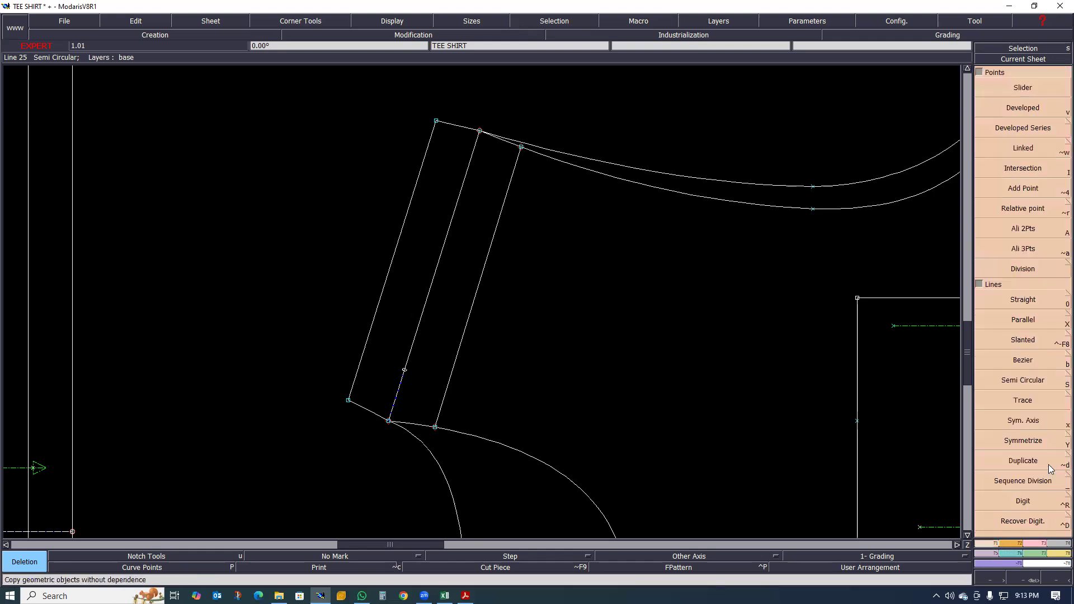
left_click(1029, 440)
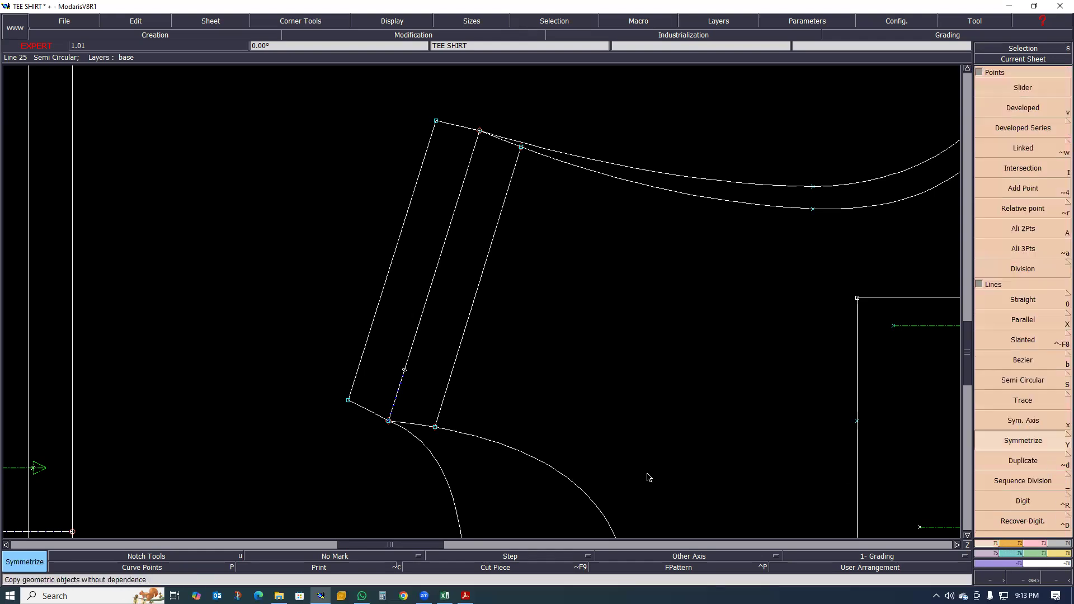
left_click(373, 326)
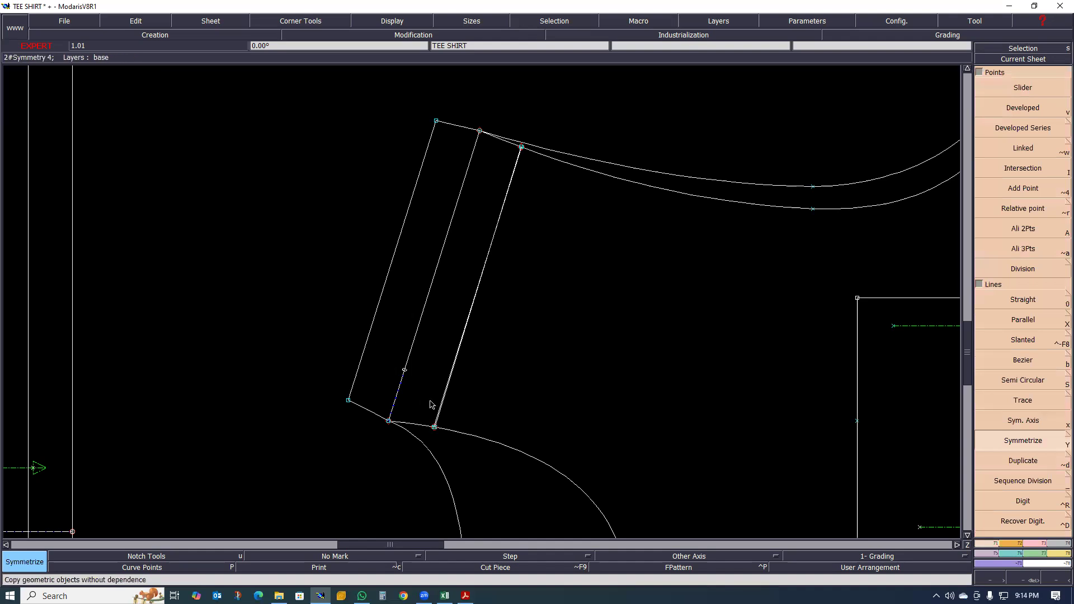
scroll(430, 400, "up", 1)
scroll(447, 407, "down", 1)
scroll(485, 274, "up", 2)
scroll(513, 293, "down", 2)
scroll(480, 453, "up", 3)
scroll(413, 500, "down", 2)
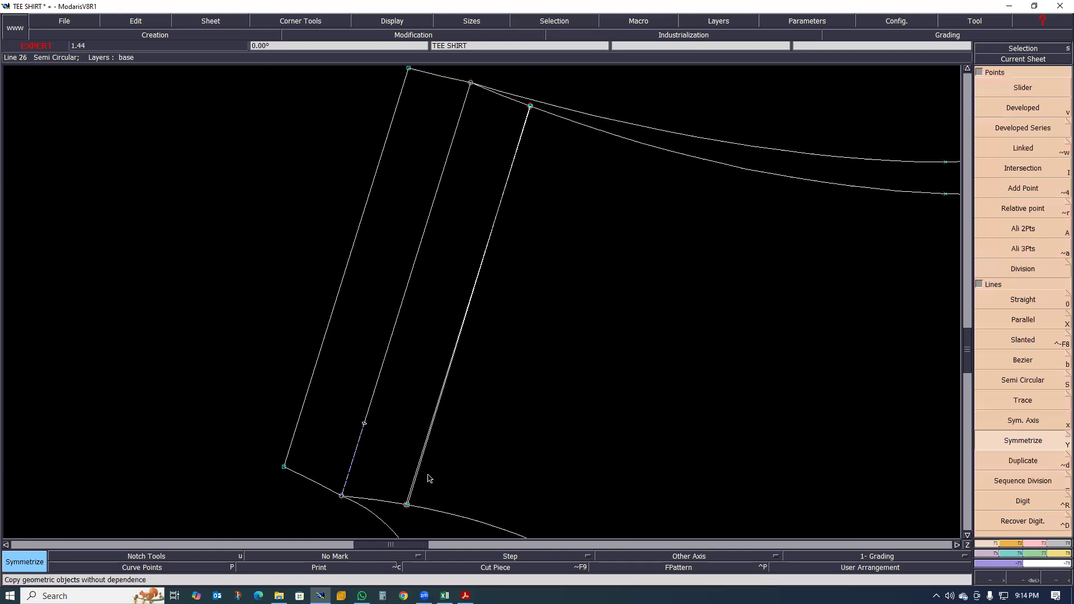
scroll(462, 447, "down", 2)
scroll(460, 453, "up", 1)
key("ctrl+z")
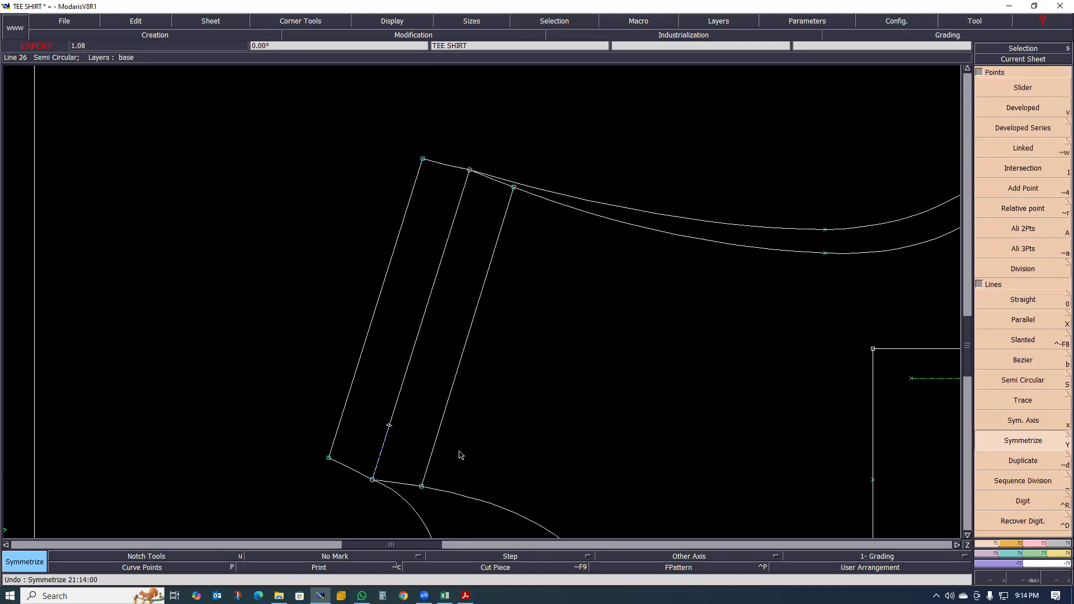
- Examine the joins between the shoulder parallels and the armhole curves for smoothness
scroll(425, 333, "down", 2)
scroll(430, 347, "up", 1)
scroll(434, 325, "down", 1)
scroll(436, 316, "up", 3)
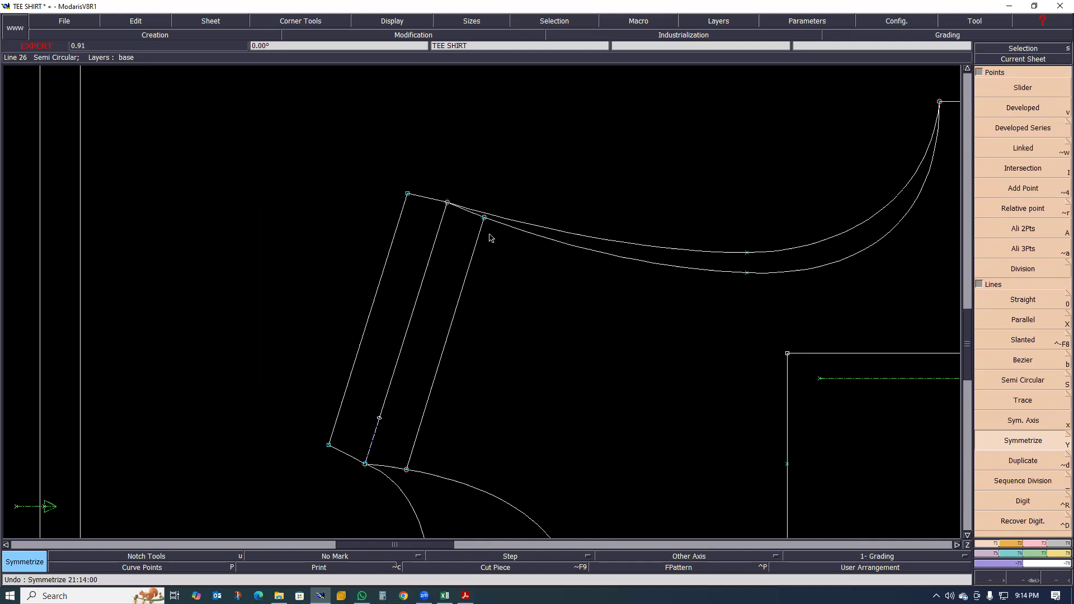
scroll(490, 238, "up", 3)
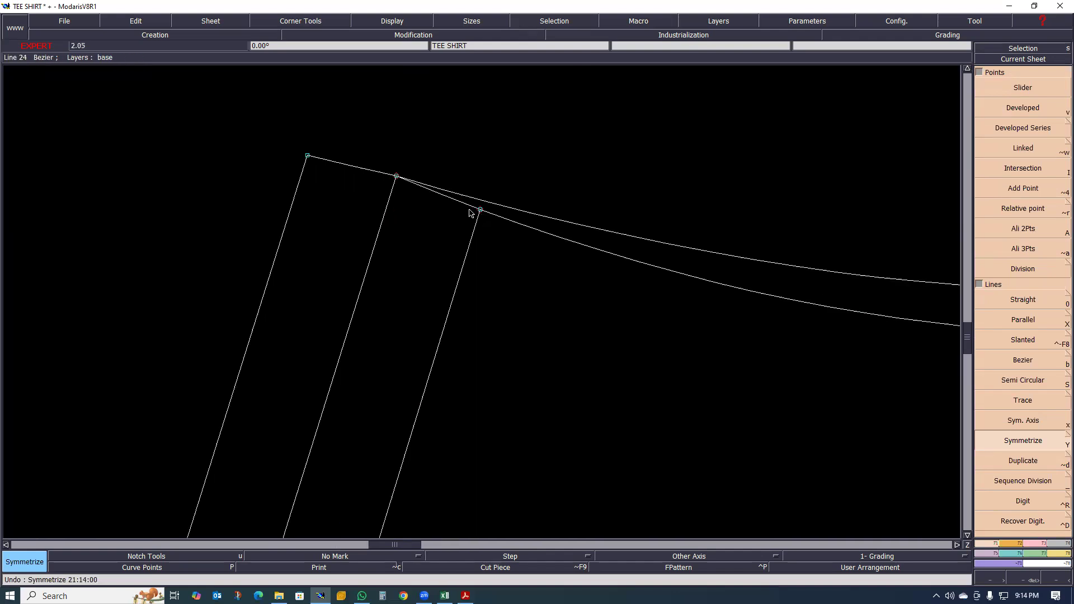
scroll(479, 212, "up", 2)
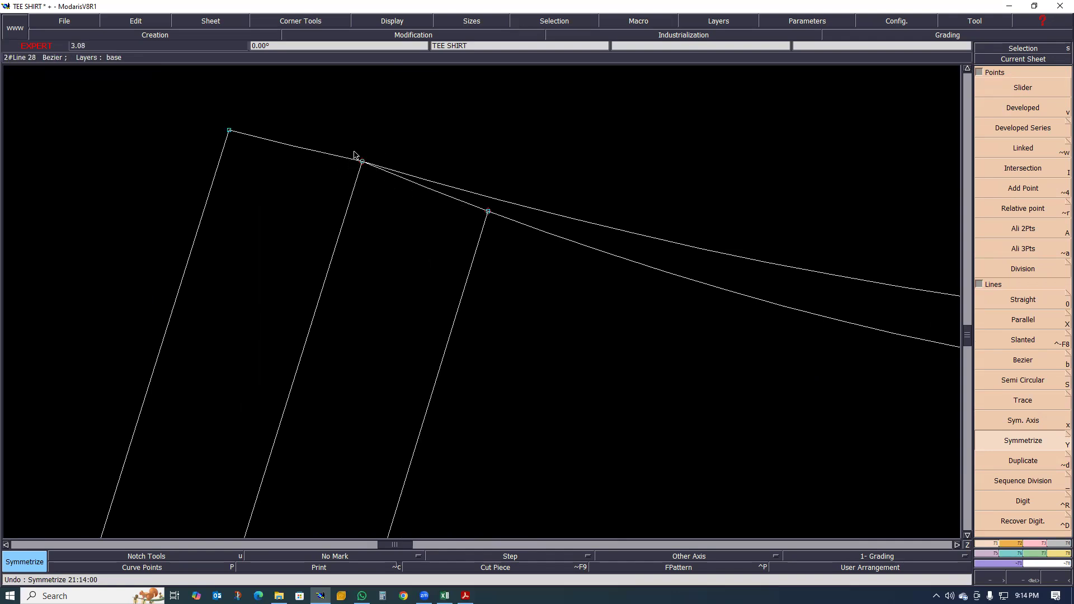
scroll(425, 202, "down", 3)
scroll(437, 214, "down", 3)
scroll(395, 239, "up", 1)
scroll(444, 228, "down", 2)
scroll(408, 247, "up", 2)
scroll(425, 246, "up", 1)
scroll(391, 271, "up", 1)
scroll(364, 274, "down", 1)
scroll(385, 287, "up", 1)
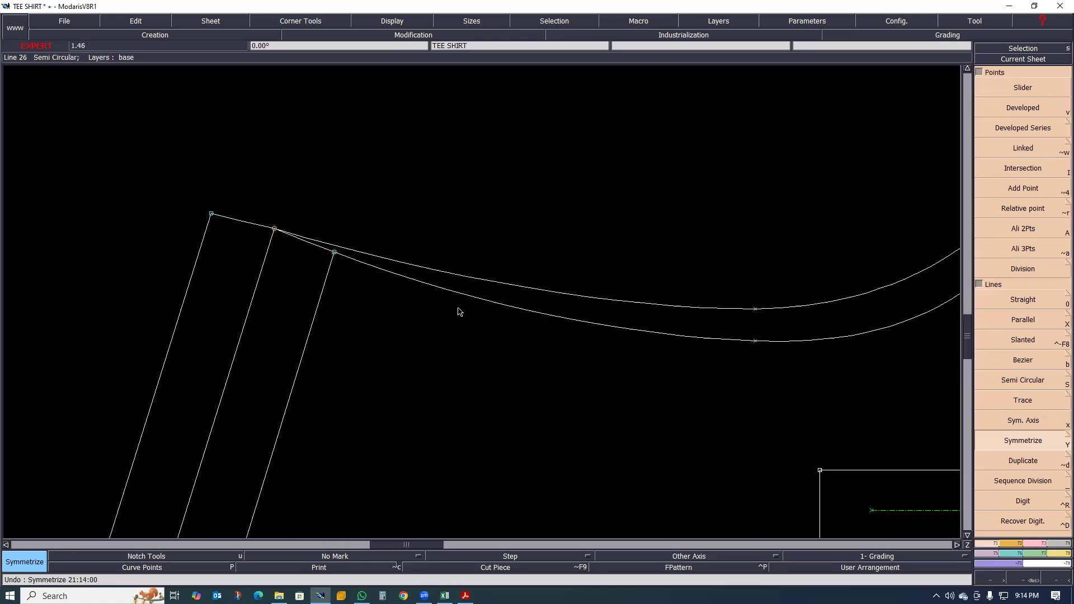
- Display the curve handles and reshape the armhole curve starting at the inner parallel by its tangent handle near that end
key("shift+h")
scroll(461, 309, "up", 1)
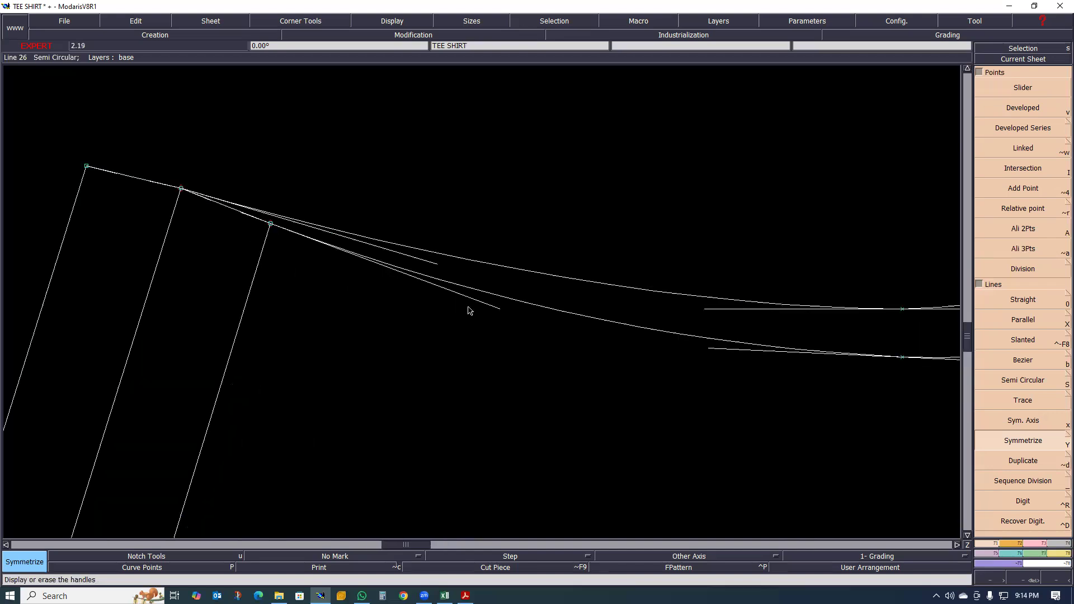
key("r")
left_click(499, 308)
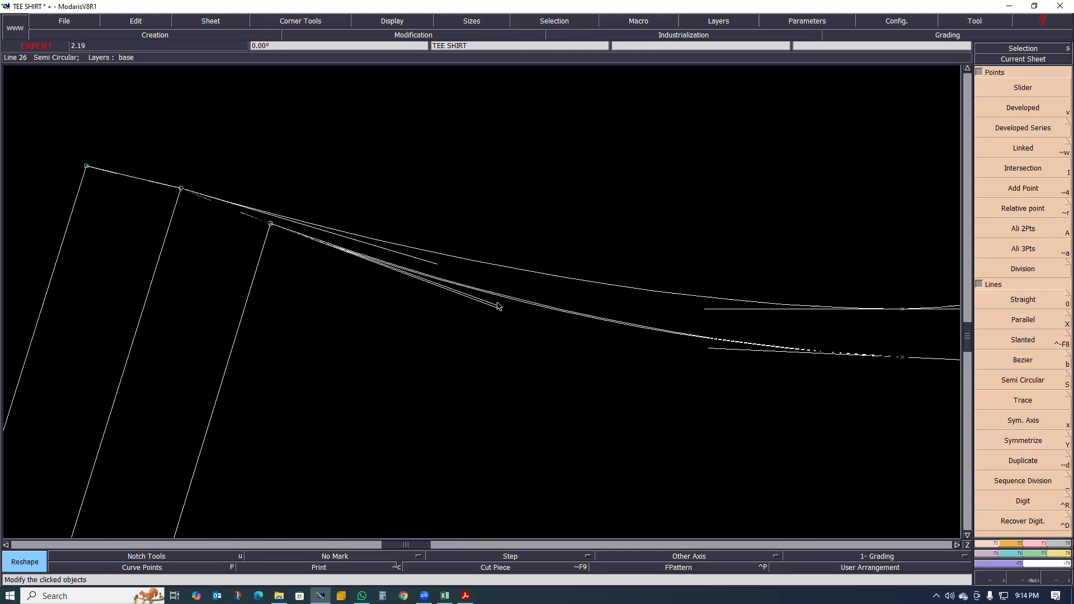